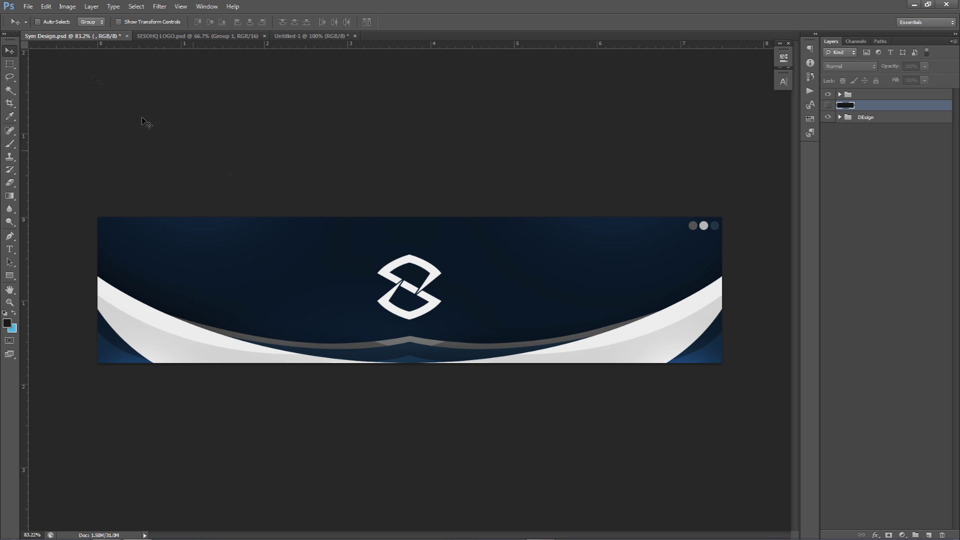
# Step: Close the Untitled-1 document without saving its changes
pyautogui.click(9, 64)
pyautogui.click(72, 64)
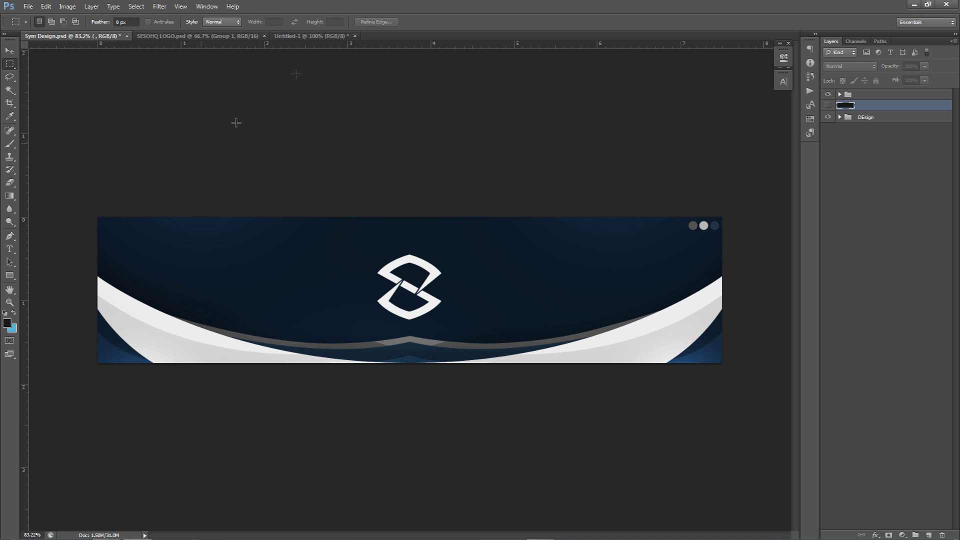
pyautogui.click(355, 35)
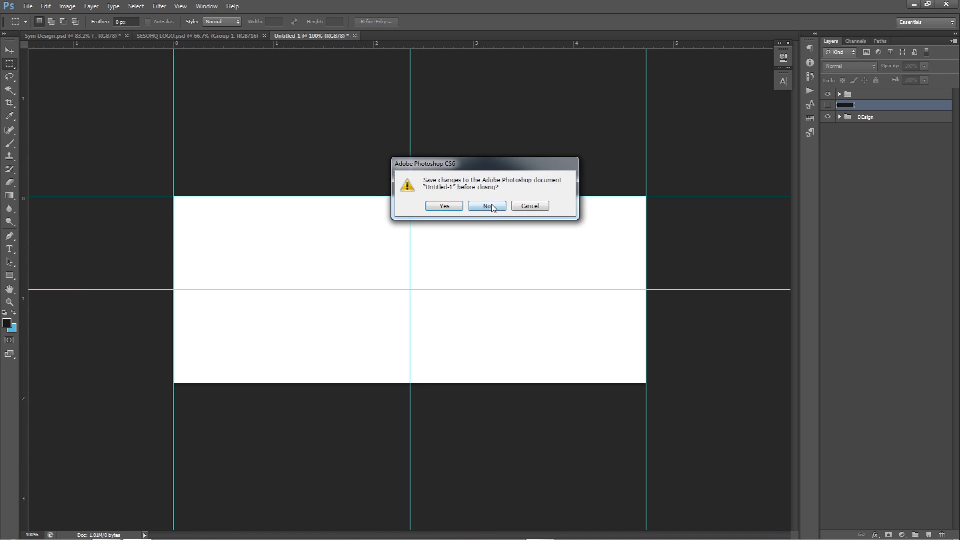
pyautogui.click(490, 206)
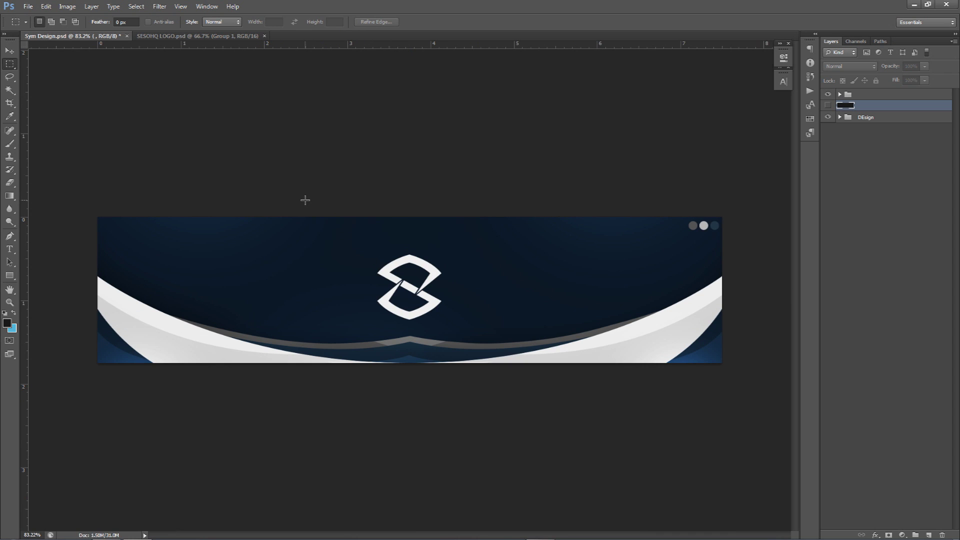
# Step: Create a new blank document with a white background
pyautogui.click(27, 6)
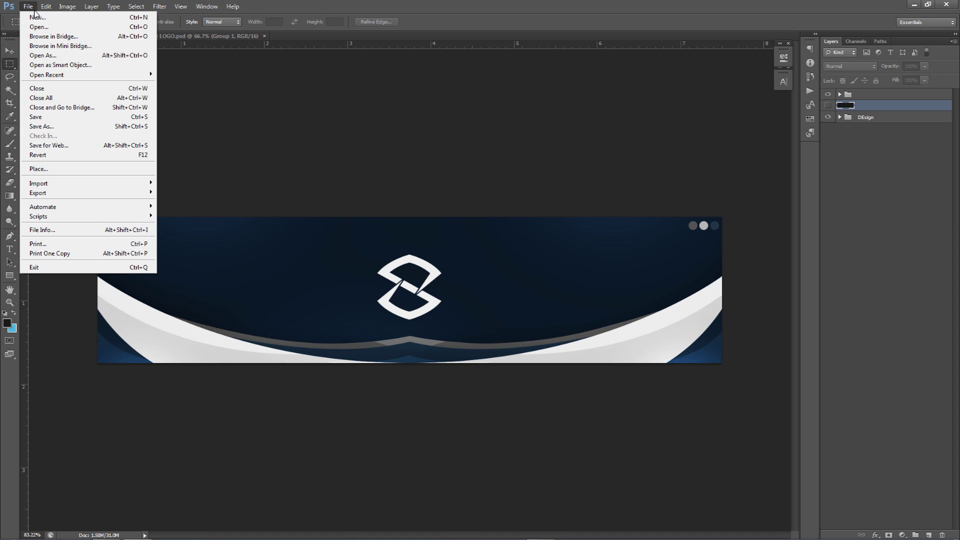
pyautogui.click(38, 19)
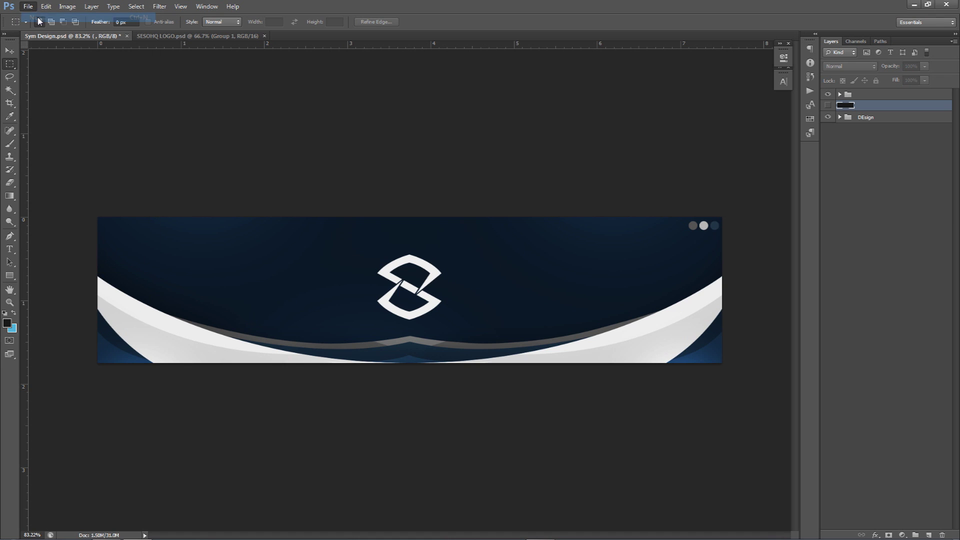
pyautogui.press('Tab')
pyautogui.press('Tab')
pyautogui.click(579, 139)
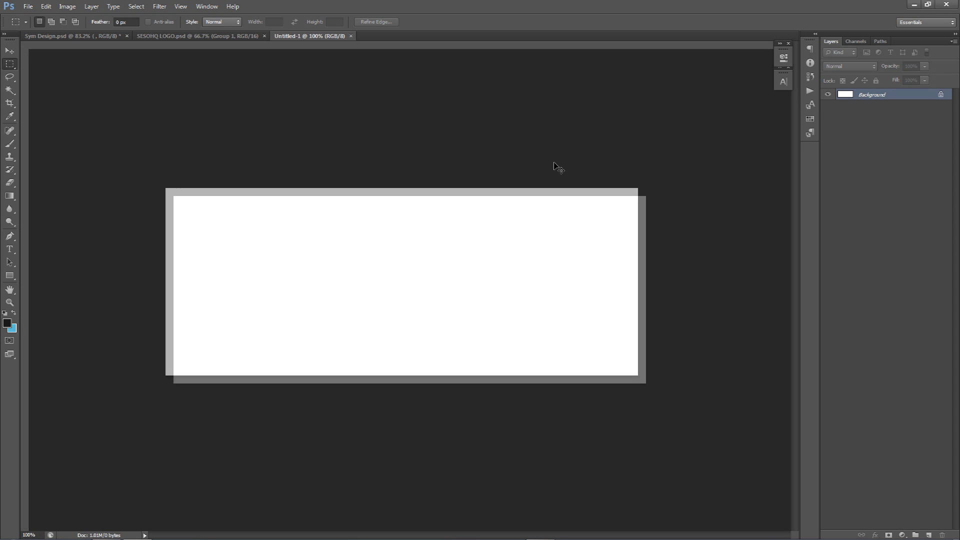
# Step: Place guides through the blank canvas's horizontal and vertical centre and along all four of its edges
pyautogui.click(181, 6)
pyautogui.click(190, 183)
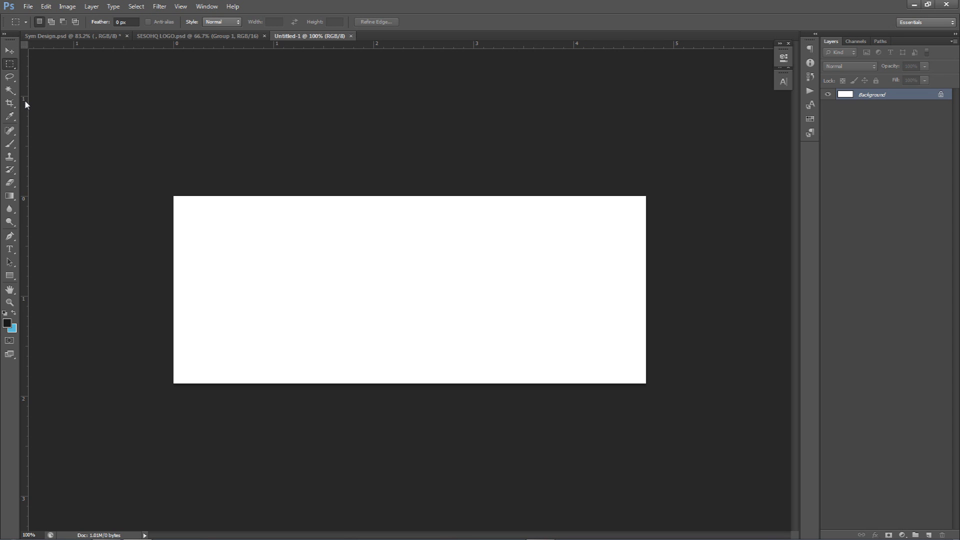
pyautogui.moveTo(22, 109); pyautogui.dragTo(412, 172)
pyautogui.moveTo(495, 47); pyautogui.dragTo(497, 292)
pyautogui.moveTo(26, 206); pyautogui.dragTo(176, 218)
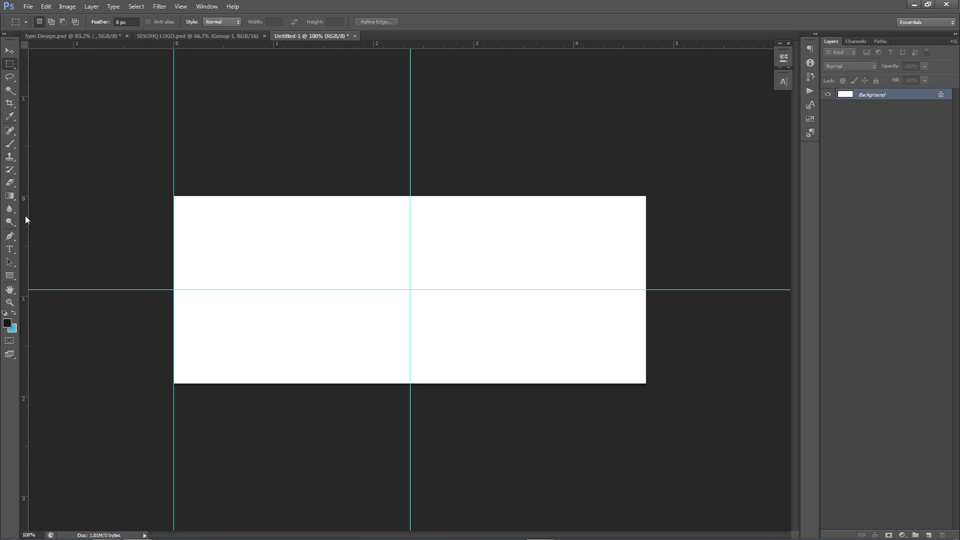
pyautogui.moveTo(24, 216); pyautogui.dragTo(647, 230)
pyautogui.moveTo(628, 45); pyautogui.dragTo(509, 197)
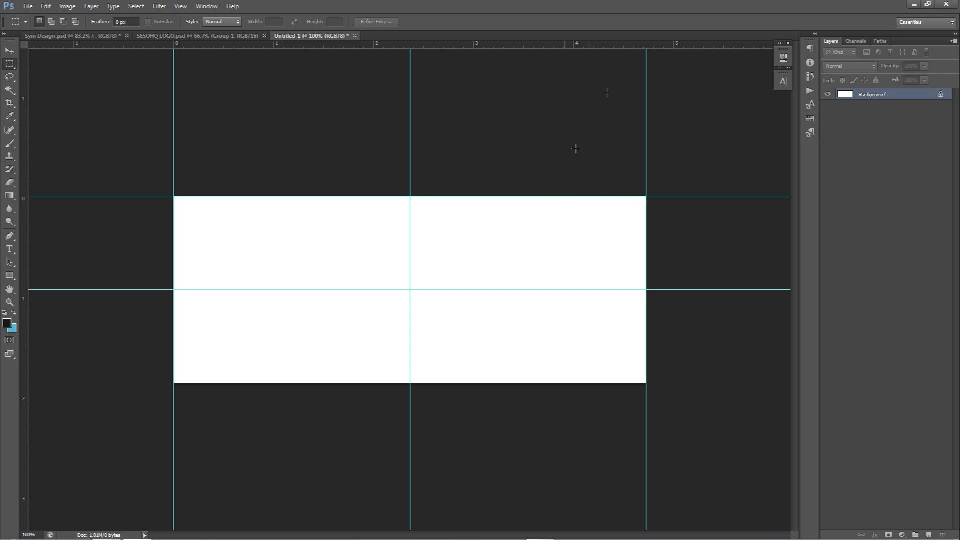
pyautogui.moveTo(605, 197)
pyautogui.mouseDown()
pyautogui.moveTo(563, 370)
pyautogui.moveTo(578, 301)
pyautogui.mouseUp()
pyautogui.moveTo(620, 46); pyautogui.dragTo(597, 384)
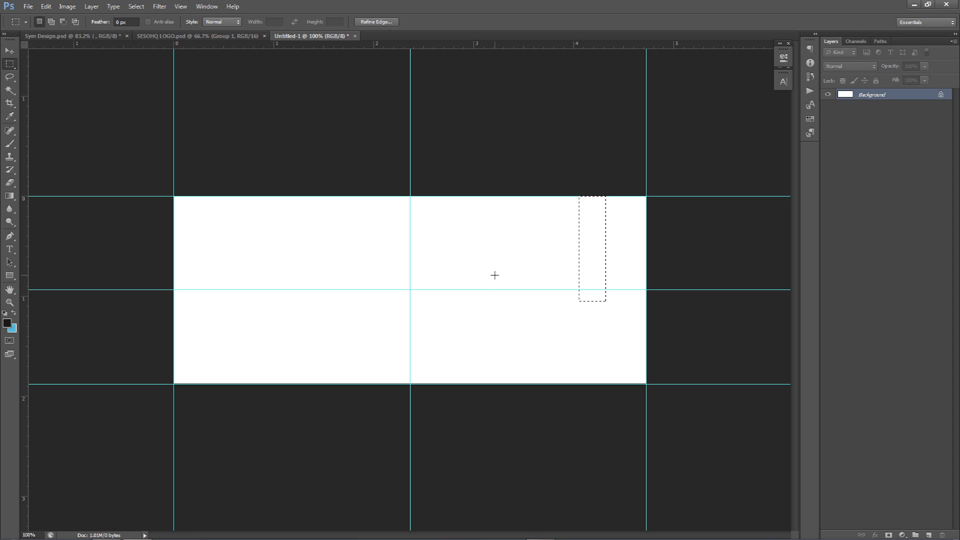
# Step: Close the blank document with the guides without saving it, and activate the Move tool
pyautogui.click(355, 35)
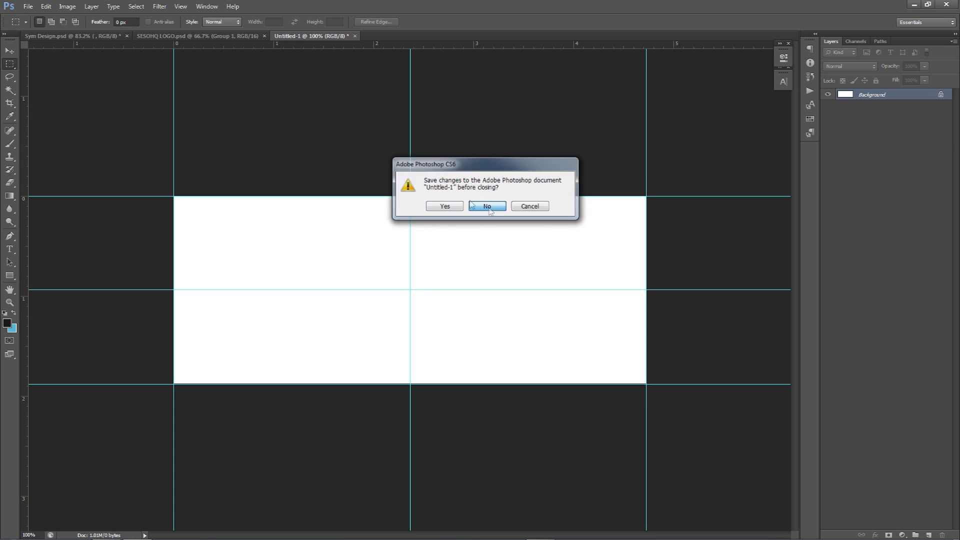
pyautogui.click(486, 206)
pyautogui.click(10, 50)
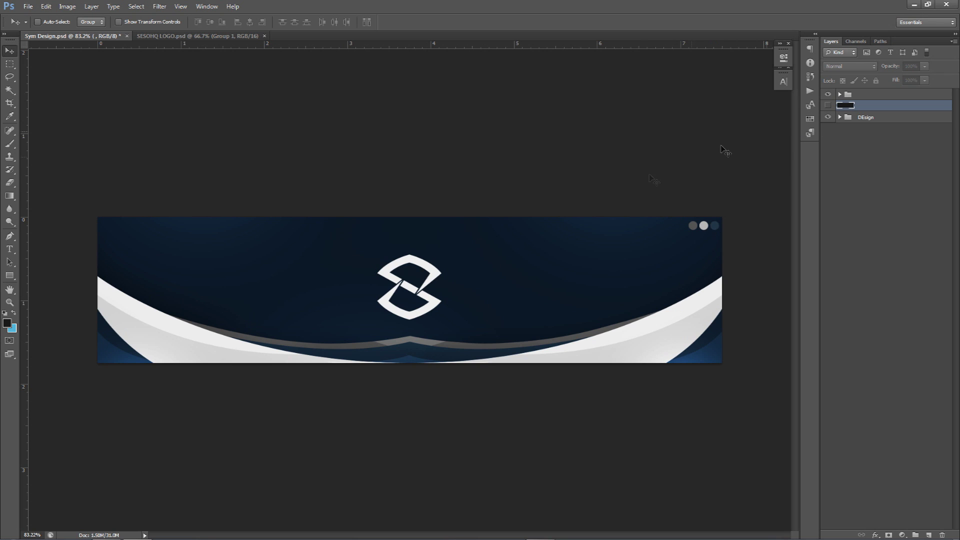
# Step: Make the dark fill layer above the DEsign group visible and display the guides
pyautogui.click(827, 105)
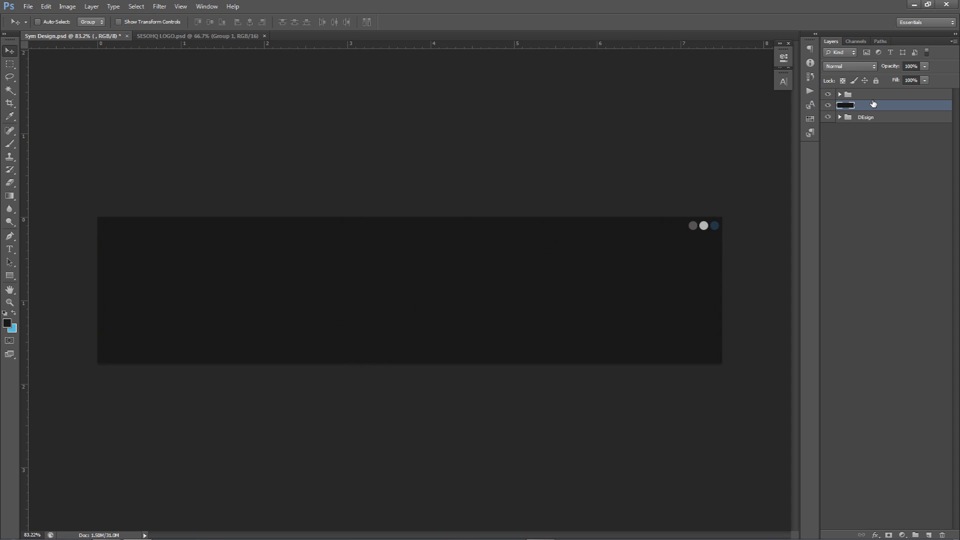
pyautogui.hotkey('ctrl', ';')
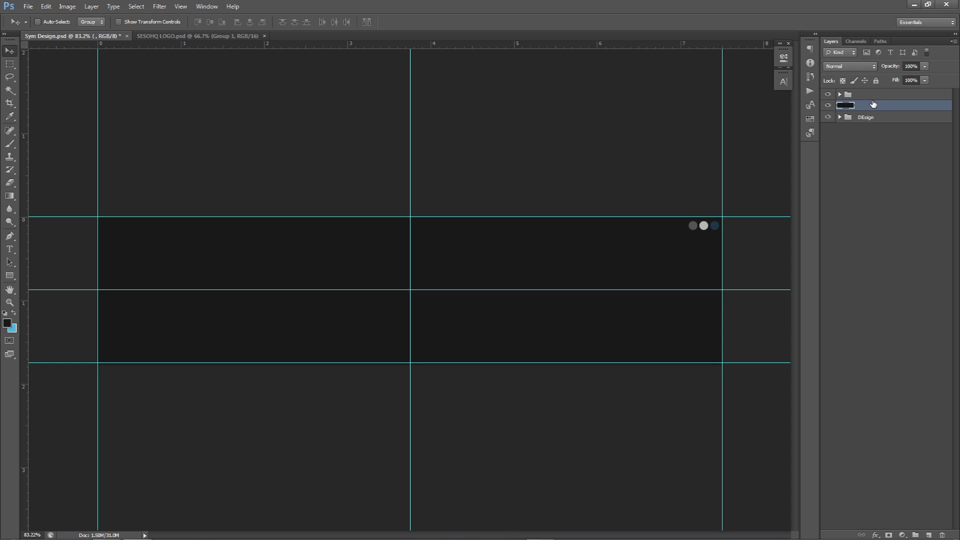
pyautogui.hotkey('ctrl', ';')
pyautogui.hotkey('ctrl', ';')
pyautogui.hotkey('ctrl', ';')
pyautogui.hotkey('ctrl', ';')
# Step: Add a new layer and draw a Pen path curving from the banner's left edge down to its bottom centre guide
pyautogui.click(928, 534)
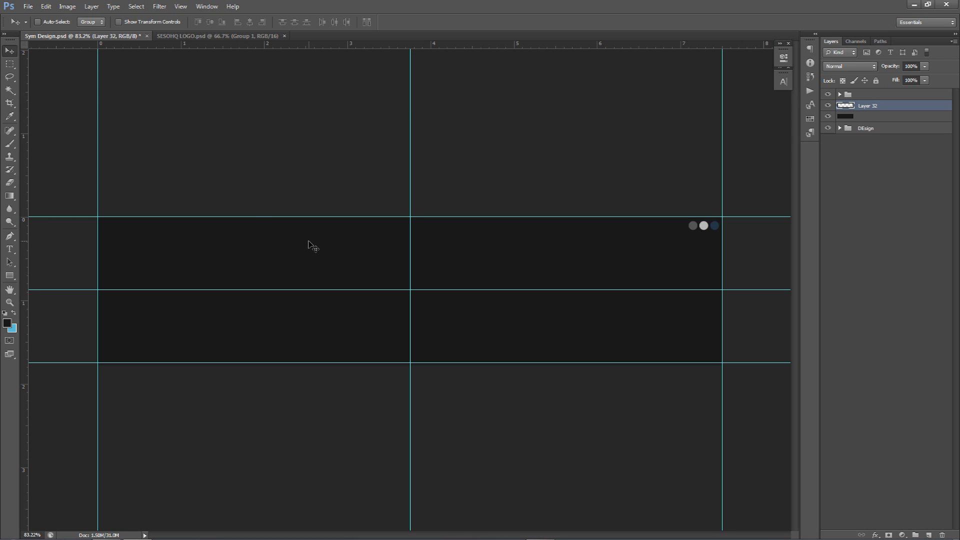
pyautogui.press('p')
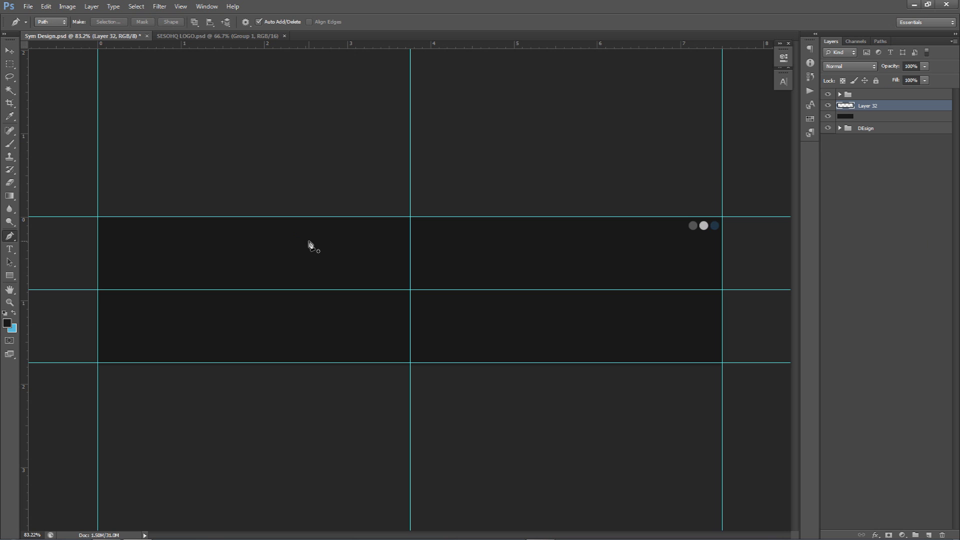
pyautogui.click(98, 266)
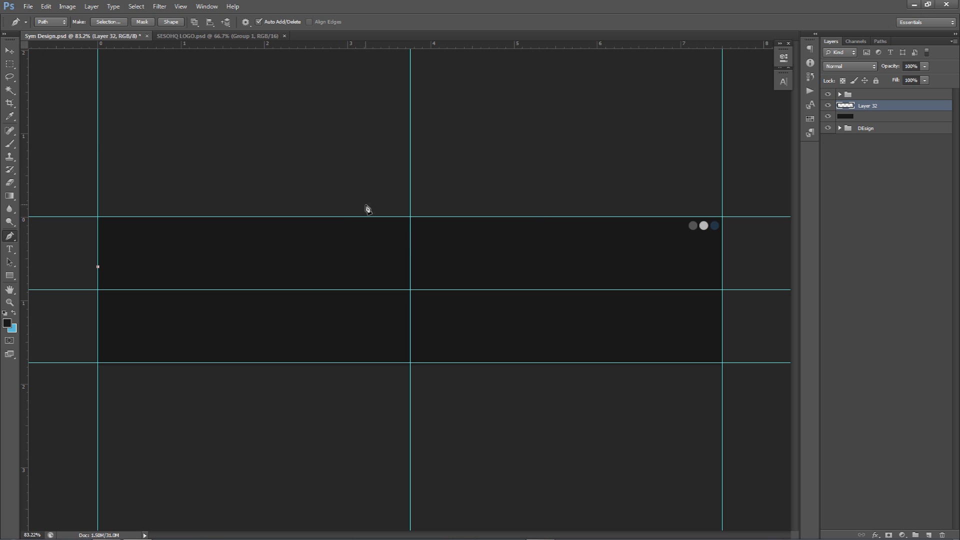
pyautogui.click(409, 363)
pyautogui.moveTo(410, 362); pyautogui.dragTo(526, 369)
pyautogui.moveTo(294, 356); pyautogui.dragTo(270, 362)
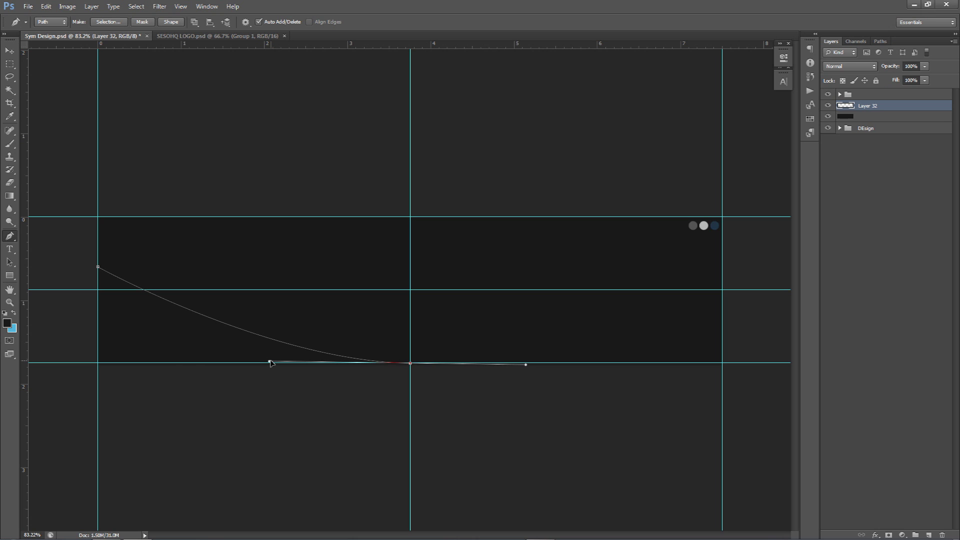
# Step: Close the curved path with anchor points outside the canvas, below and to the left of the banner
pyautogui.keyDown('alt'); pyautogui.click(410, 363); pyautogui.keyUp('alt')
pyautogui.click(344, 448)
pyautogui.click(127, 460)
pyautogui.moveTo(63, 443); pyautogui.dragTo(59, 440)
pyautogui.click(48, 261)
pyautogui.click(40, 242)
pyautogui.click(98, 268)
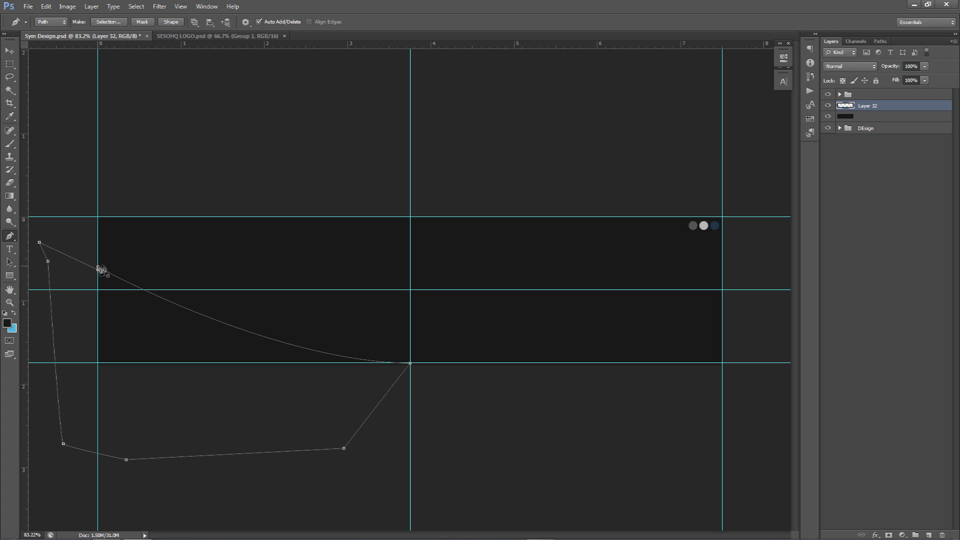
pyautogui.press('Return')
# Step: Fill the path with light grey #b7b7b7 sampled from the middle colour swatch on the banner, and delete the path
pyautogui.rightClick(335, 242)
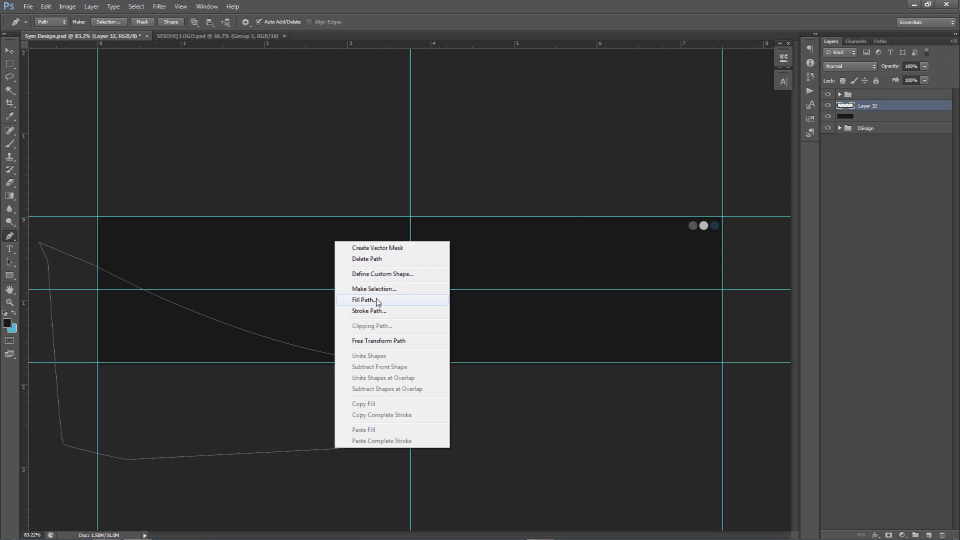
pyautogui.click(363, 299)
pyautogui.click(458, 148)
pyautogui.click(454, 169)
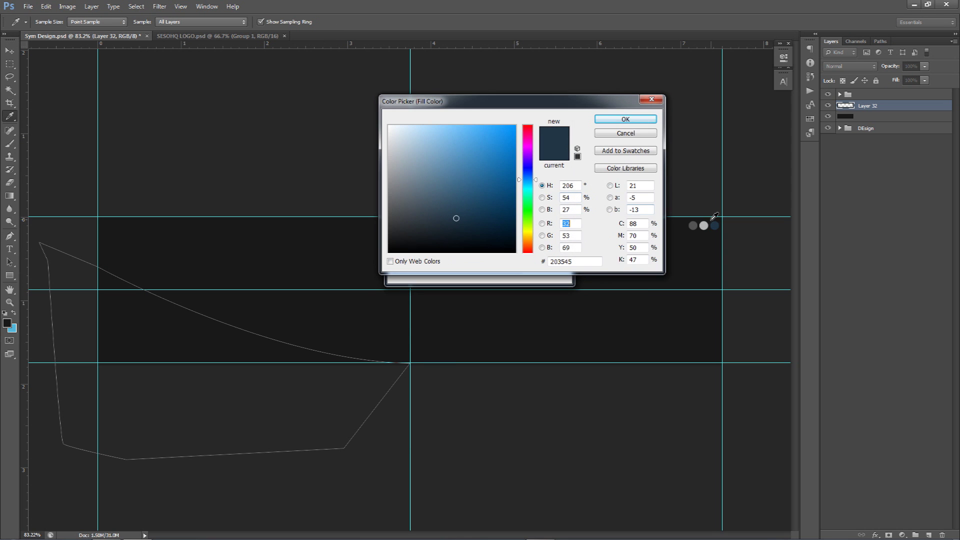
pyautogui.click(703, 226)
pyautogui.moveTo(572, 261); pyautogui.dragTo(538, 263)
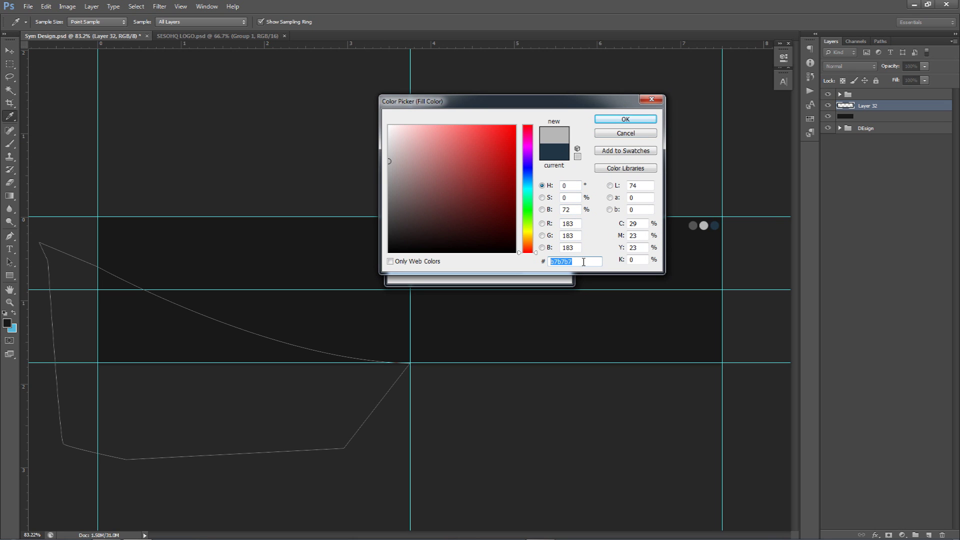
pyautogui.click(625, 119)
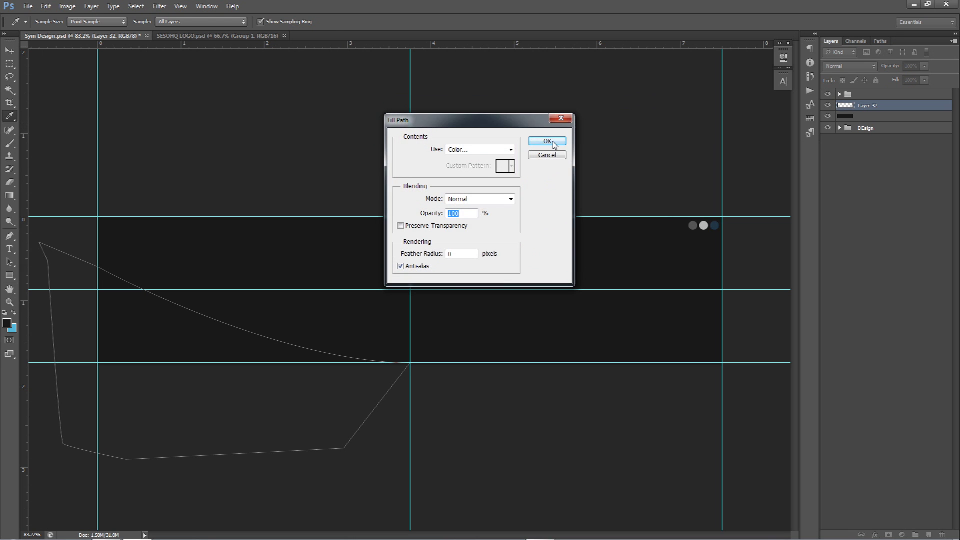
pyautogui.click(550, 137)
pyautogui.rightClick(469, 257)
pyautogui.click(499, 273)
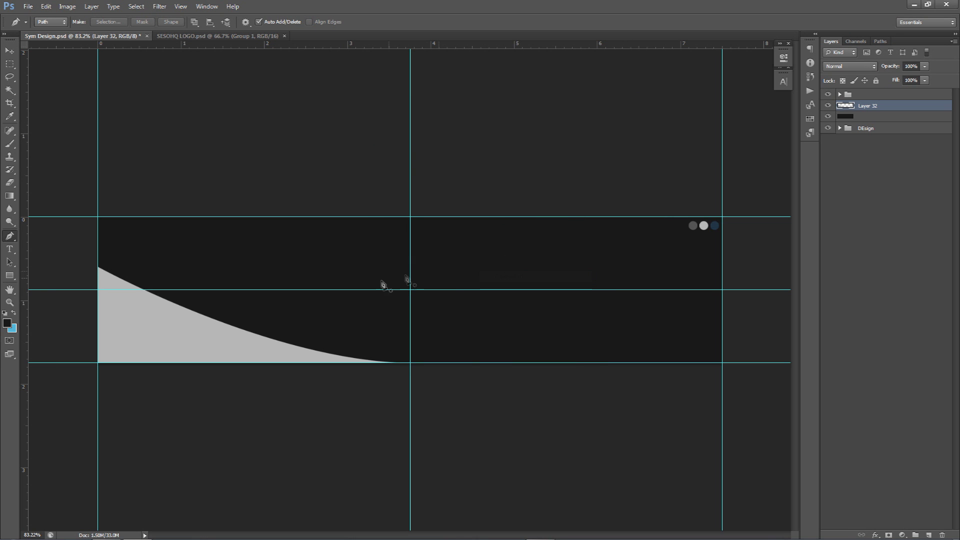
# Step: Hide the guides and rename the grey curve's layer as Middle
pyautogui.hotkey('ctrl', ';')
pyautogui.press('v')
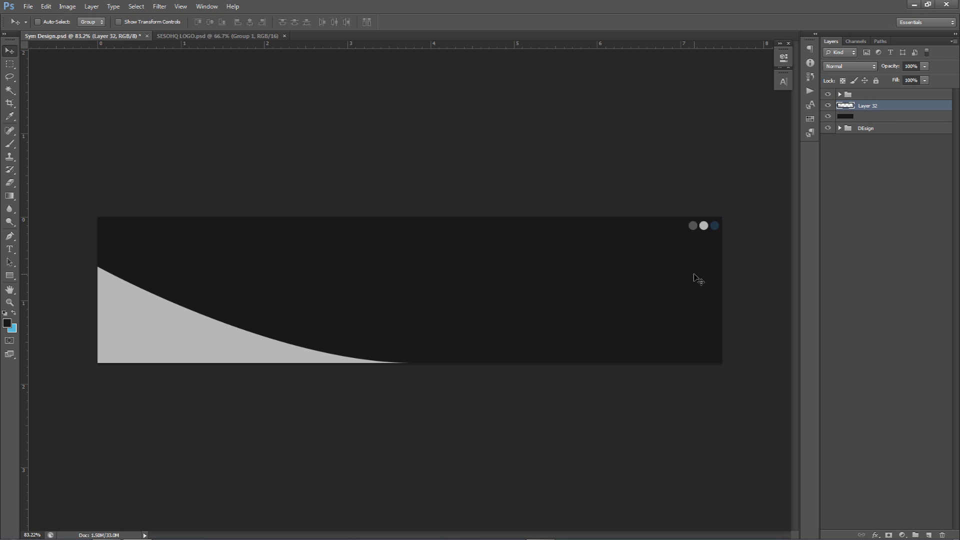
pyautogui.hotkey('ctrl', ';')
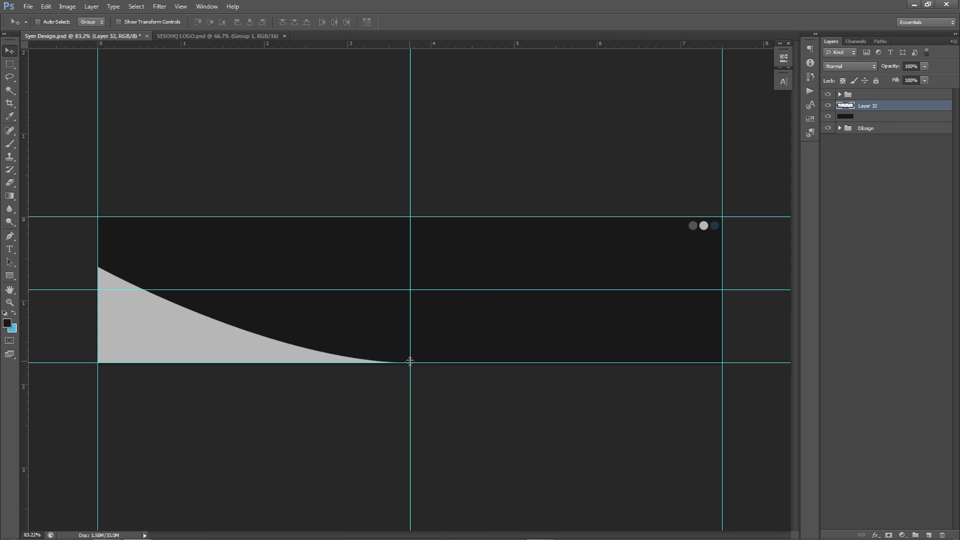
pyautogui.hotkey('ctrl', ';')
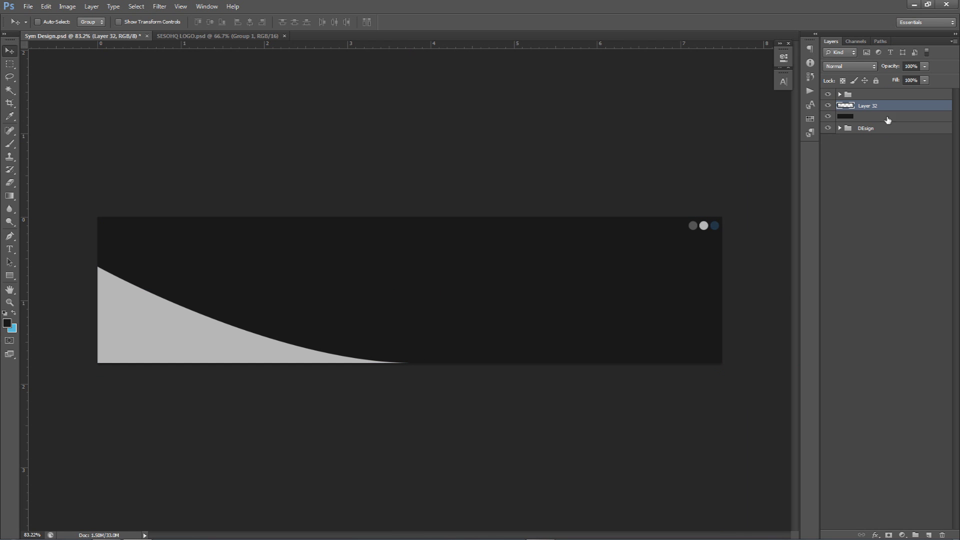
pyautogui.doubleClick(867, 105)
pyautogui.write('Micdle')
pyautogui.press('Return')
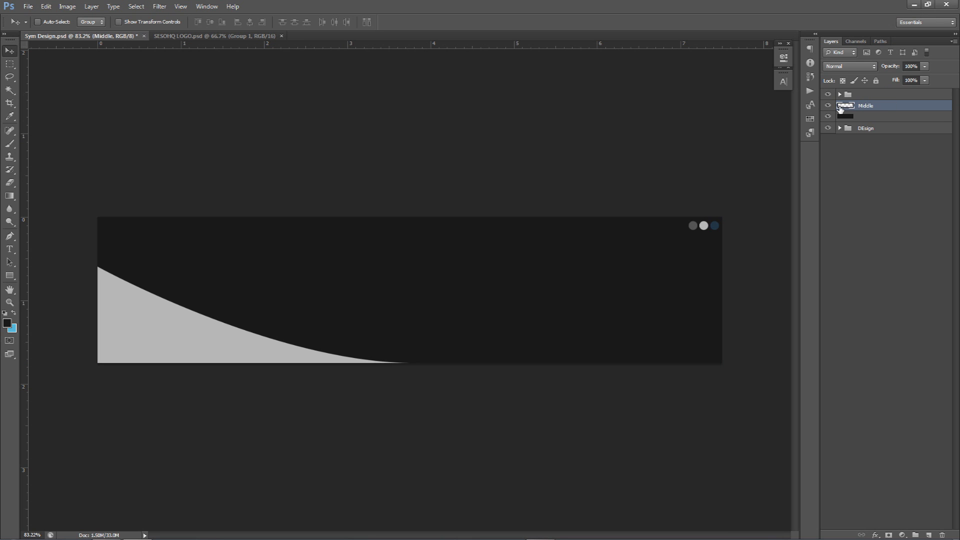
# Step: Add a new layer above Middle with the guides displayed, and briefly hide the new layers to check the finished design underneath
pyautogui.click(929, 532)
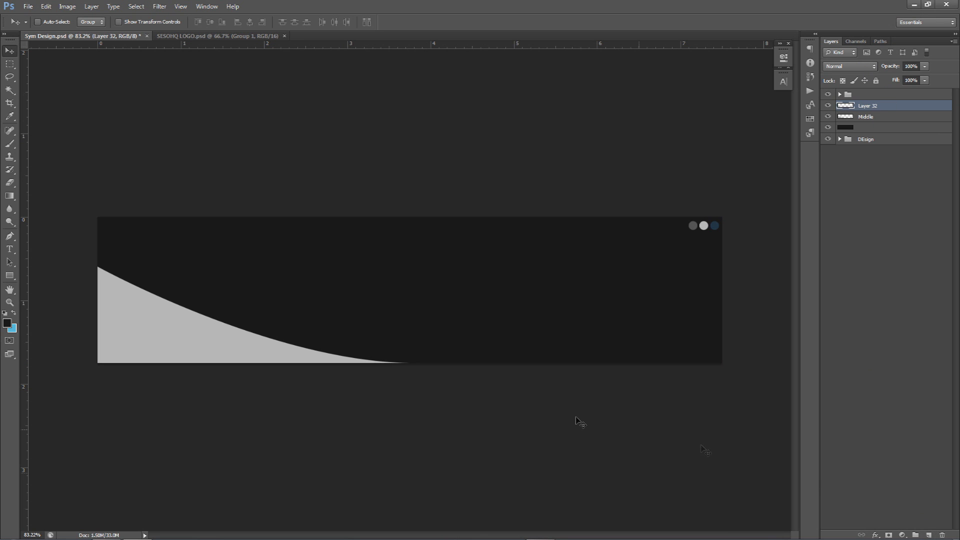
pyautogui.press('p')
pyautogui.hotkey('ctrl', ';')
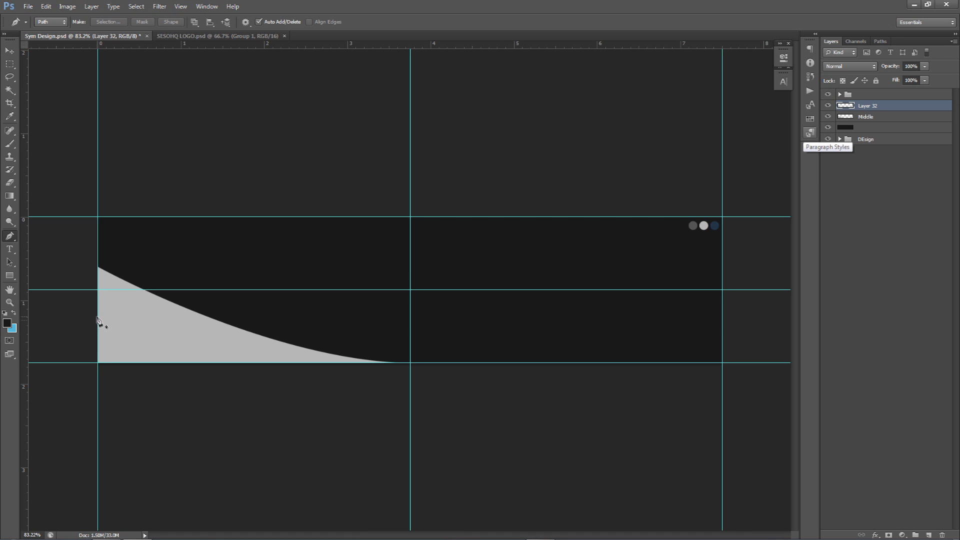
pyautogui.moveTo(827, 105); pyautogui.dragTo(827, 127)
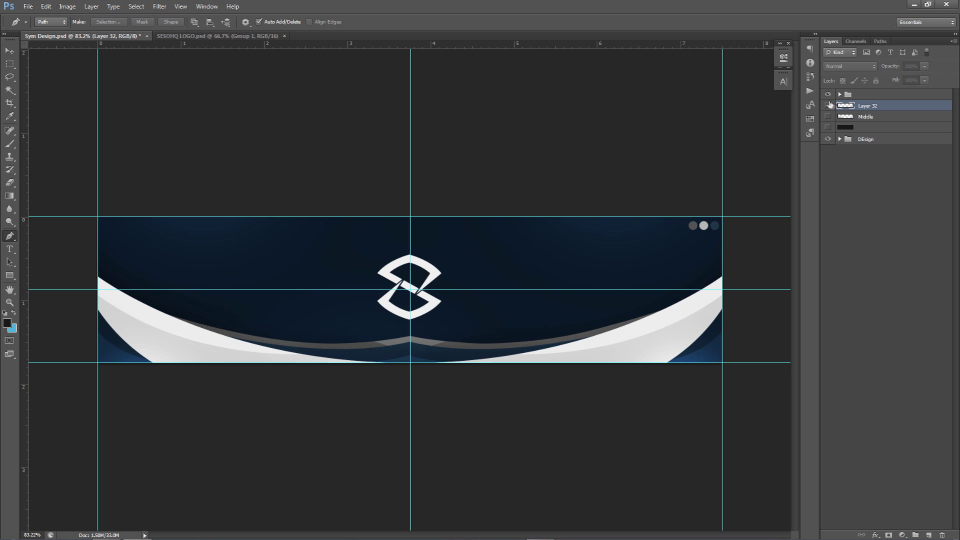
pyautogui.moveTo(828, 105); pyautogui.dragTo(828, 127)
# Step: Draw a closed Pen path curving from the banner's left edge down past its bottom edge and looping back outside the canvas
pyautogui.click(98, 311)
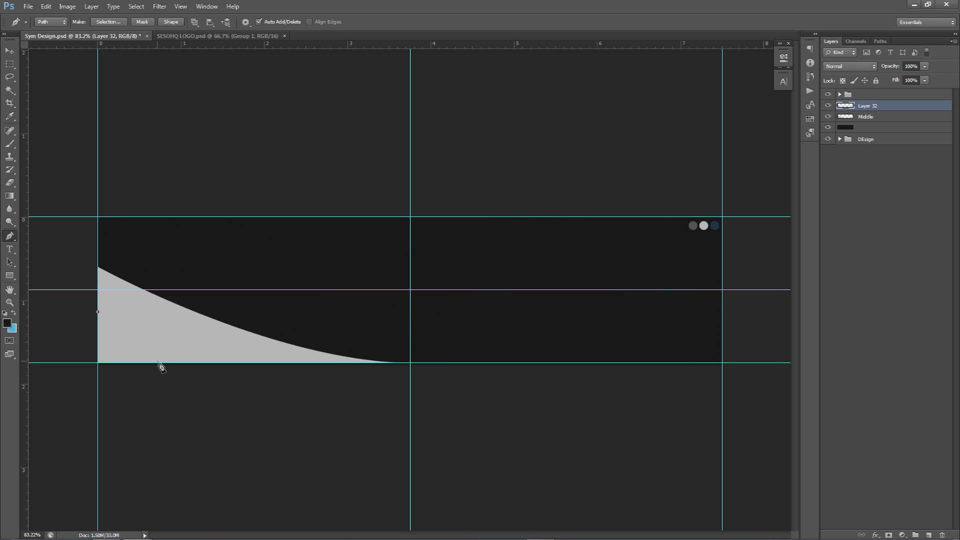
pyautogui.moveTo(245, 405); pyautogui.dragTo(372, 412)
pyautogui.moveTo(245, 405); pyautogui.dragTo(282, 405)
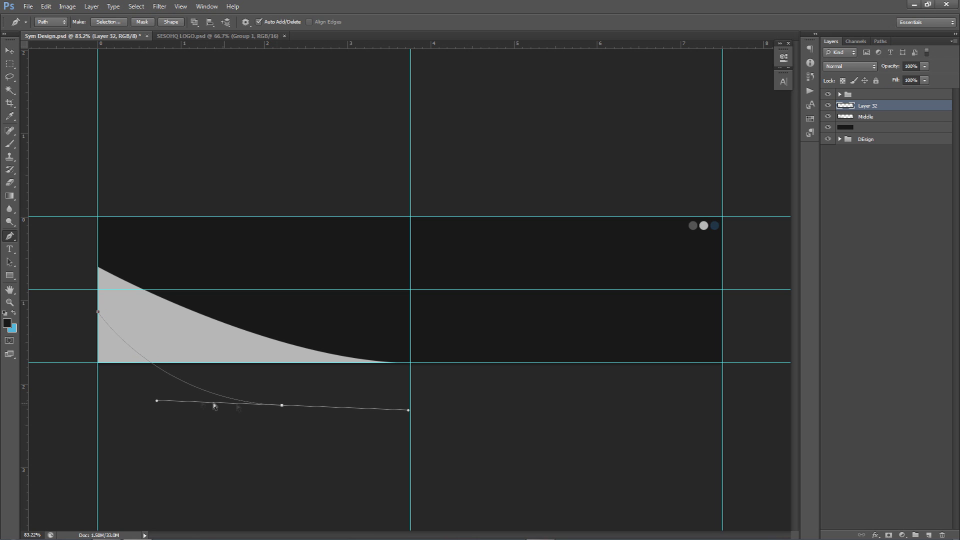
pyautogui.keyDown('ctrl'); pyautogui.click(125, 331); pyautogui.keyUp('ctrl')
pyautogui.click(138, 445)
pyautogui.moveTo(88, 431); pyautogui.dragTo(82, 425)
pyautogui.moveTo(72, 399); pyautogui.dragTo(72, 374)
pyautogui.moveTo(95, 298); pyautogui.dragTo(96, 306)
# Step: Fill the path with dark blue #203545 sampled from the banner's blue swatch, and delete the path
pyautogui.rightClick(211, 313)
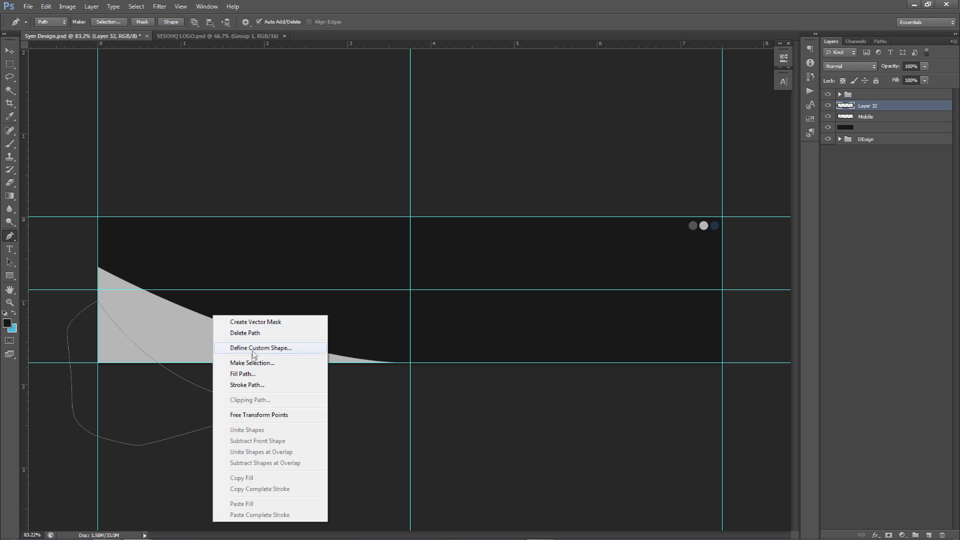
pyautogui.click(252, 370)
pyautogui.click(504, 150)
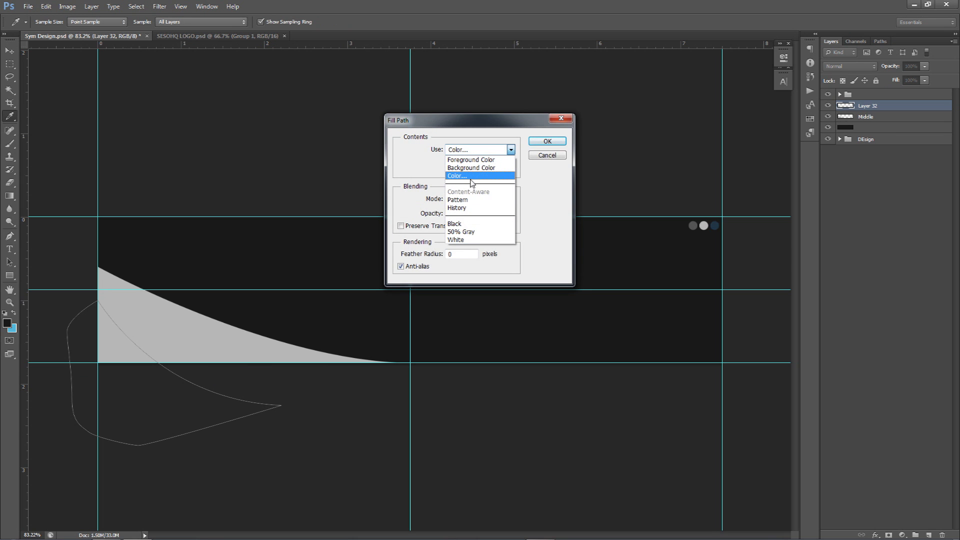
pyautogui.click(475, 181)
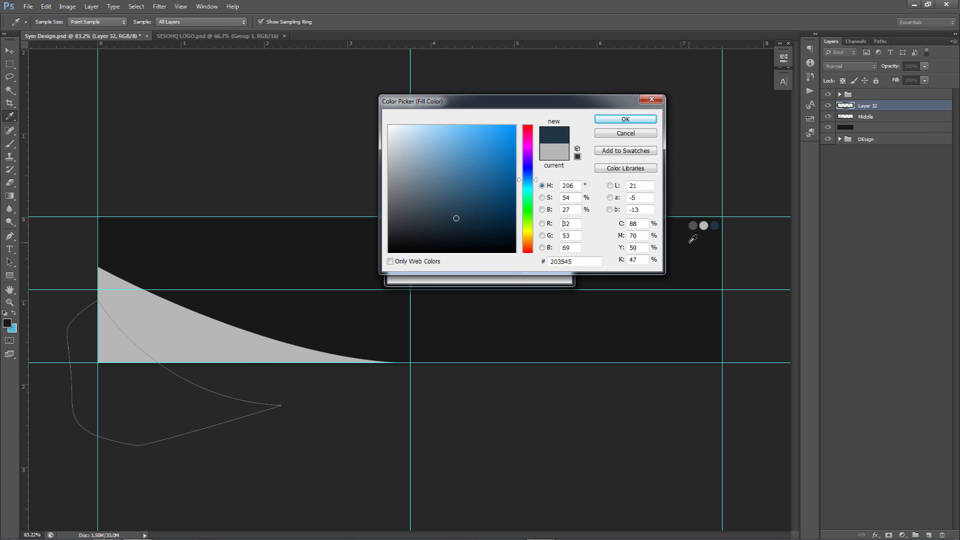
pyautogui.moveTo(577, 261); pyautogui.dragTo(532, 266)
pyautogui.click(624, 120)
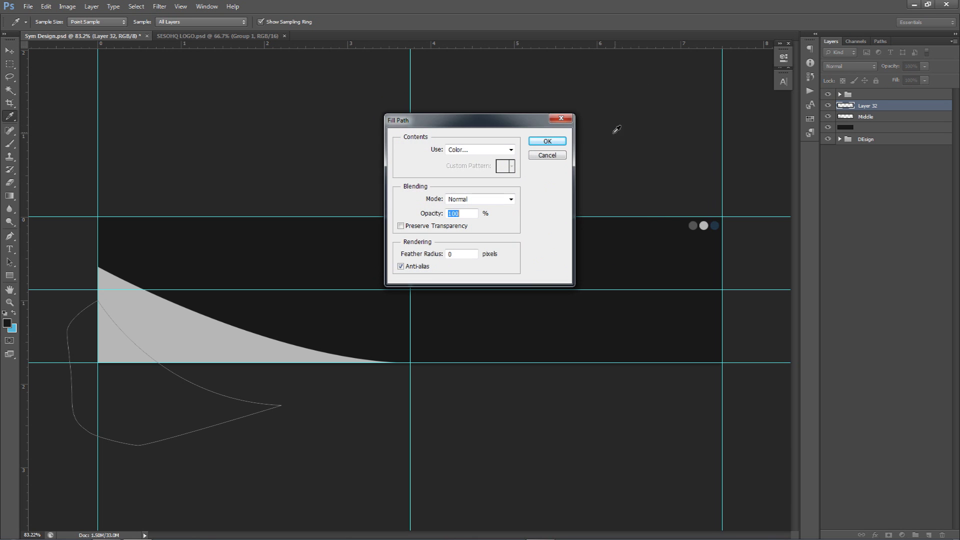
pyautogui.click(553, 142)
pyautogui.rightClick(543, 240)
pyautogui.click(561, 256)
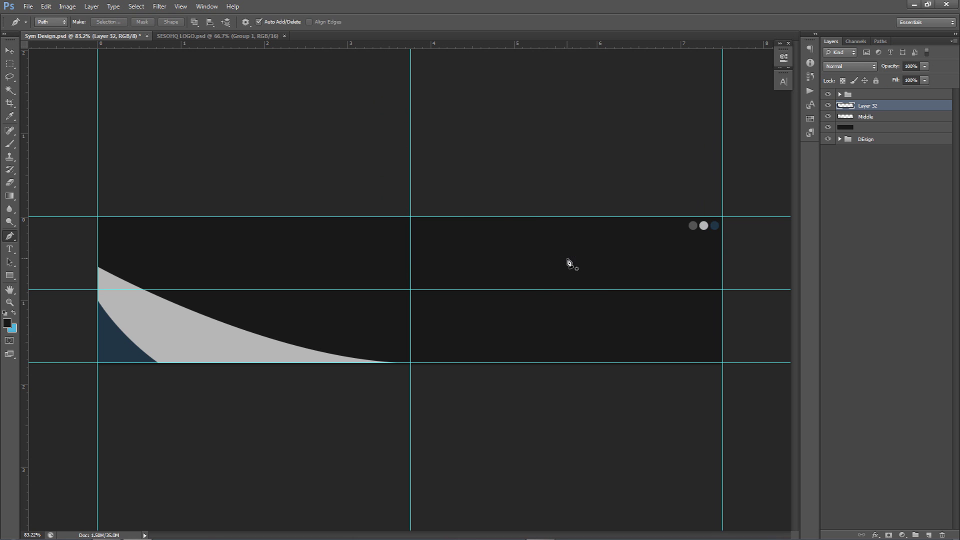
# Step: Rename the layer holding the dark blue curve as Corner
pyautogui.press('b')
pyautogui.press('v')
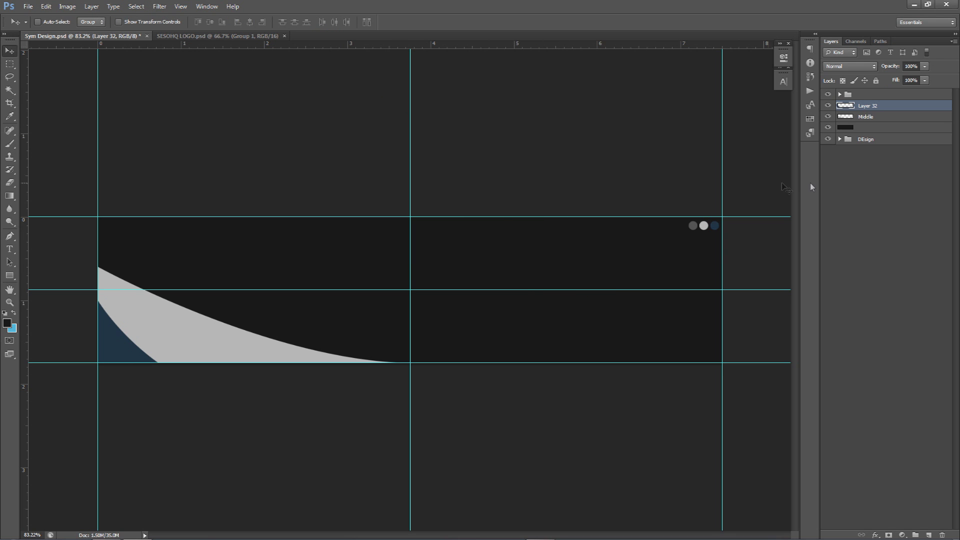
pyautogui.doubleClick(868, 105)
pyautogui.write('Corner')
pyautogui.press('Return')
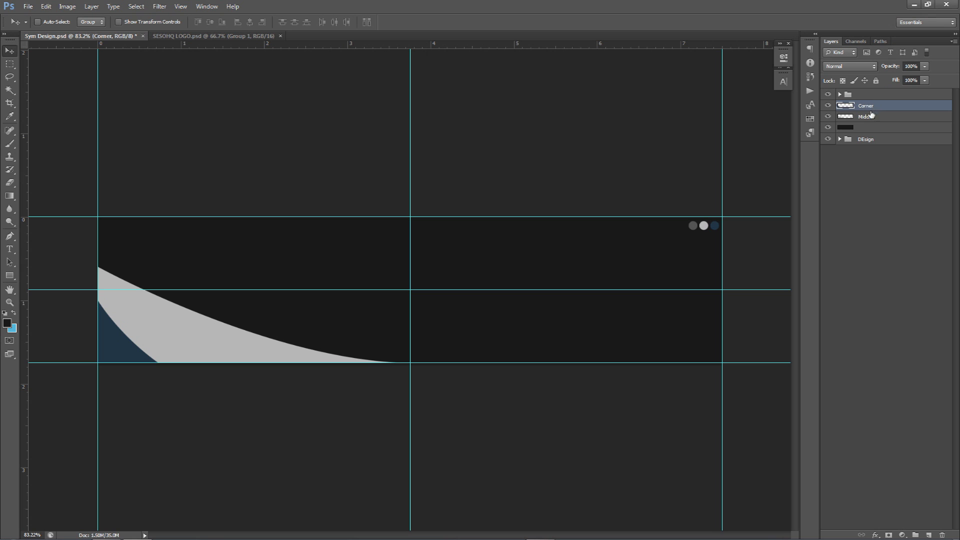
# Step: Add a new layer directly beneath Middle and name it Bottom
pyautogui.click(868, 118)
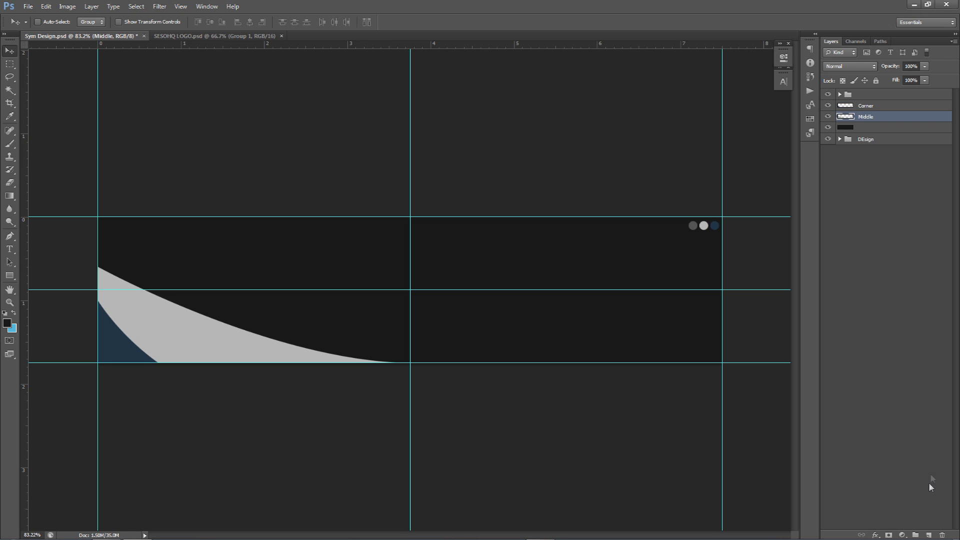
pyautogui.click(928, 534)
pyautogui.moveTo(885, 118); pyautogui.dragTo(878, 133)
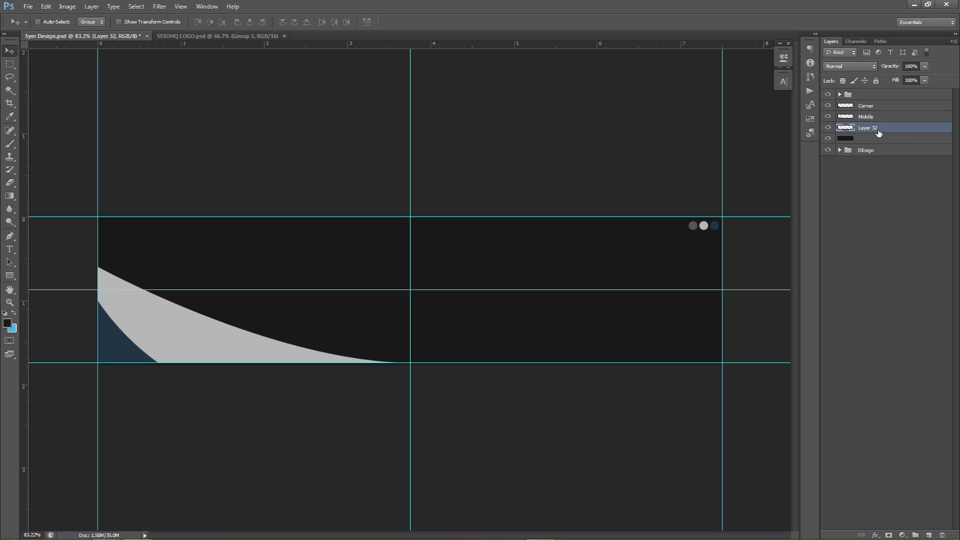
pyautogui.doubleClick(874, 129)
pyautogui.write('Bottom')
pyautogui.press('Return')
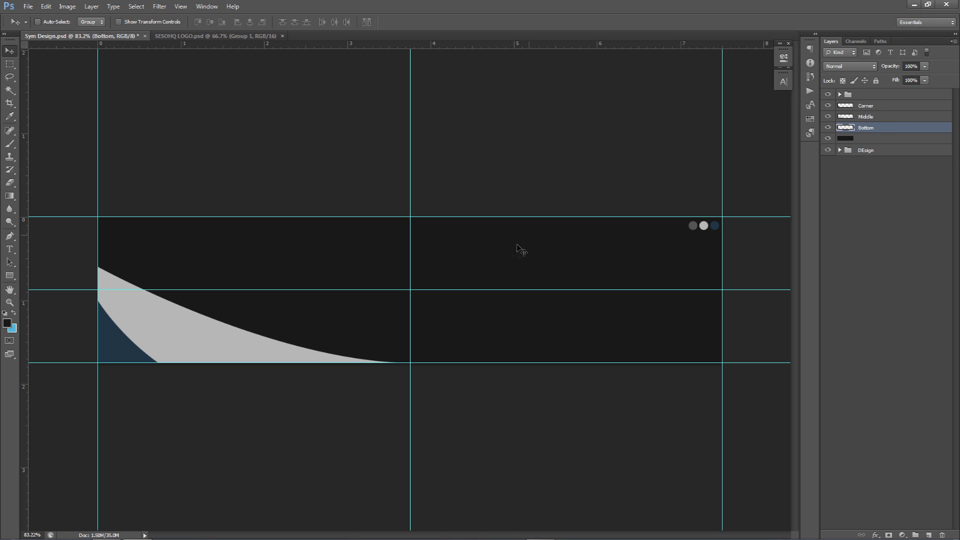
# Step: Draw a closed Pen path curving from the banner's left edge at the horizontal centre guide to the vertical centre guide, looping back below the canvas
pyautogui.press('p')
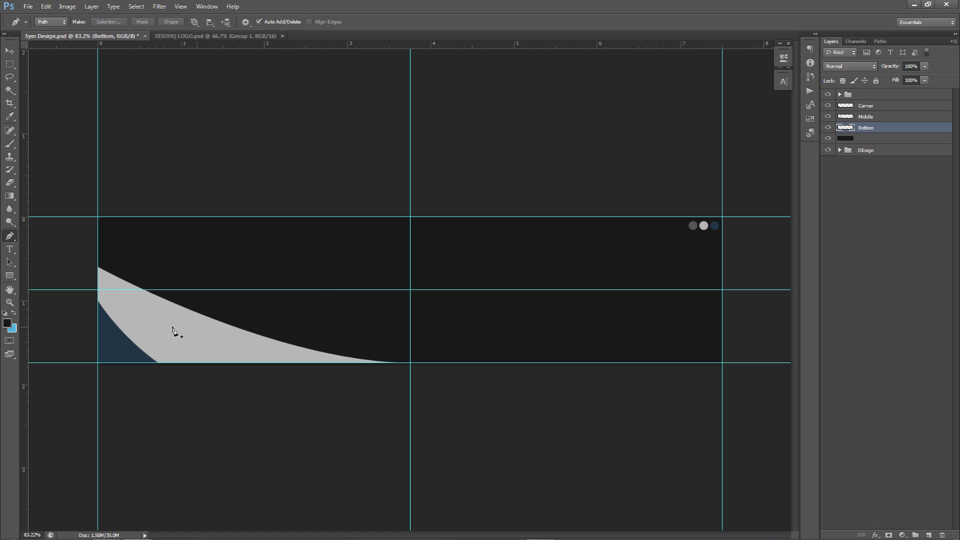
pyautogui.click(97, 289)
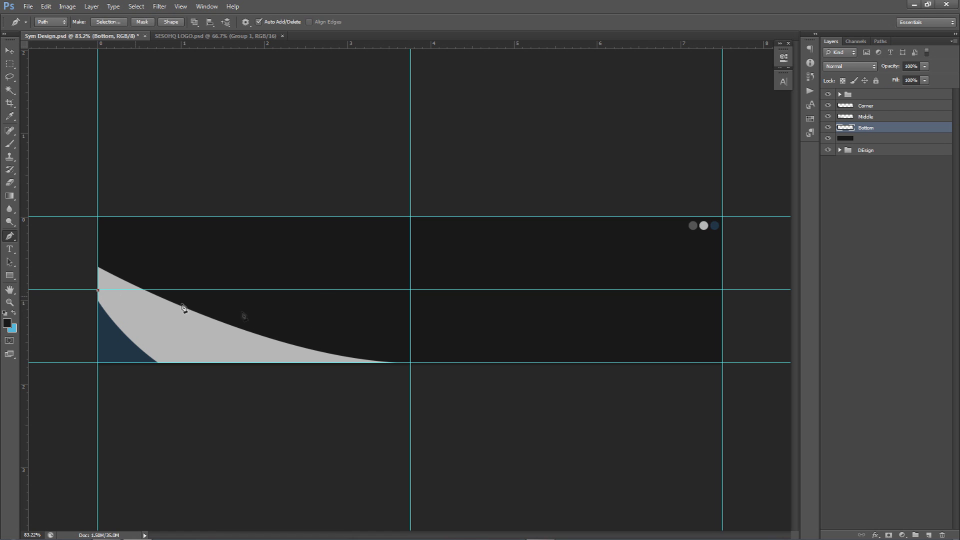
pyautogui.moveTo(410, 327); pyautogui.dragTo(377, 350)
pyautogui.keyDown('alt'); pyautogui.click(409, 327); pyautogui.keyUp('alt')
pyautogui.moveTo(344, 357); pyautogui.dragTo(313, 359)
pyautogui.click(410, 389)
pyautogui.click(112, 383)
pyautogui.click(68, 374)
pyautogui.click(97, 290)
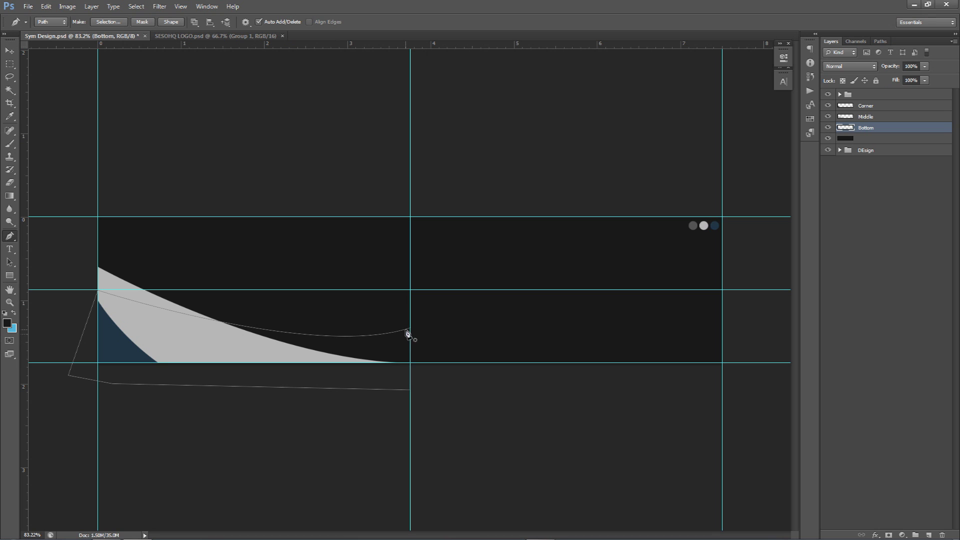
pyautogui.keyDown('ctrl'); pyautogui.click(350, 337); pyautogui.keyUp('ctrl')
pyautogui.moveTo(314, 361)
pyautogui.mouseDown()
pyautogui.moveTo(257, 344)
pyautogui.moveTo(254, 352)
pyautogui.moveTo(304, 361)
pyautogui.mouseUp()
# Step: Fill the path with the dark grey sampled from the banner's colour swatches, and delete the path
pyautogui.rightClick(334, 317)
pyautogui.click(350, 376)
pyautogui.click(477, 149)
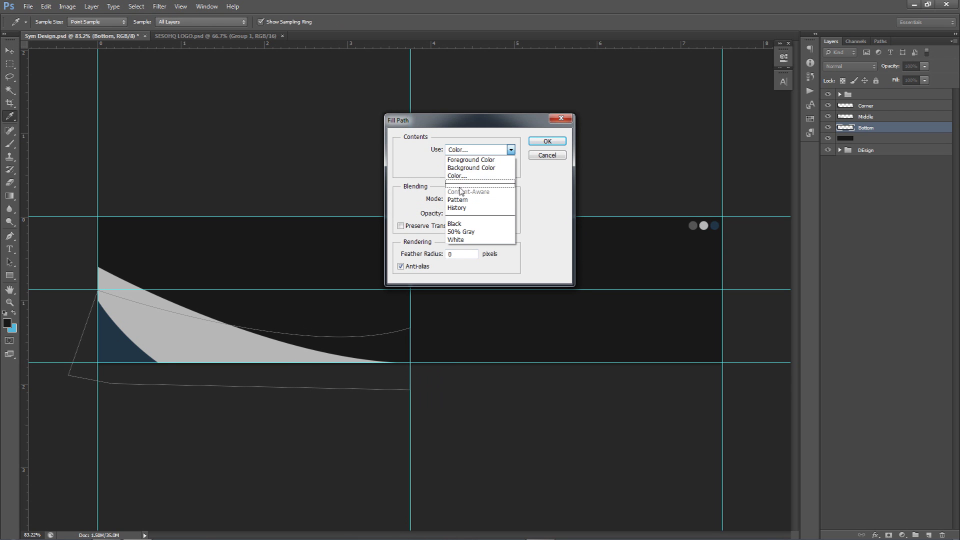
pyautogui.click(457, 176)
pyautogui.click(703, 225)
pyautogui.press('Return')
pyautogui.click(548, 140)
pyautogui.rightClick(548, 252)
pyautogui.click(591, 269)
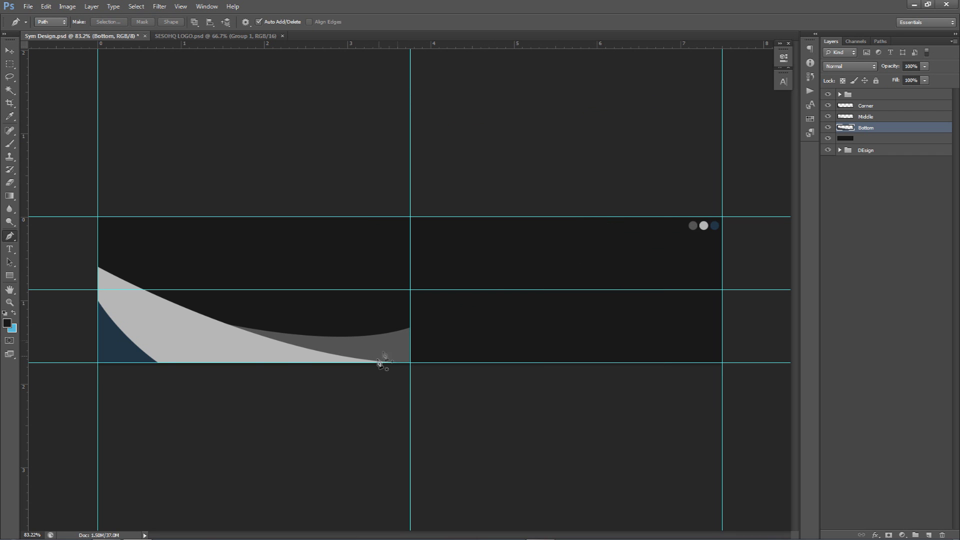
# Step: Inspect the dark grey curve with the guides hidden, undo its fill and path deletion, and display the guides again
pyautogui.hotkey('ctrl', ';')
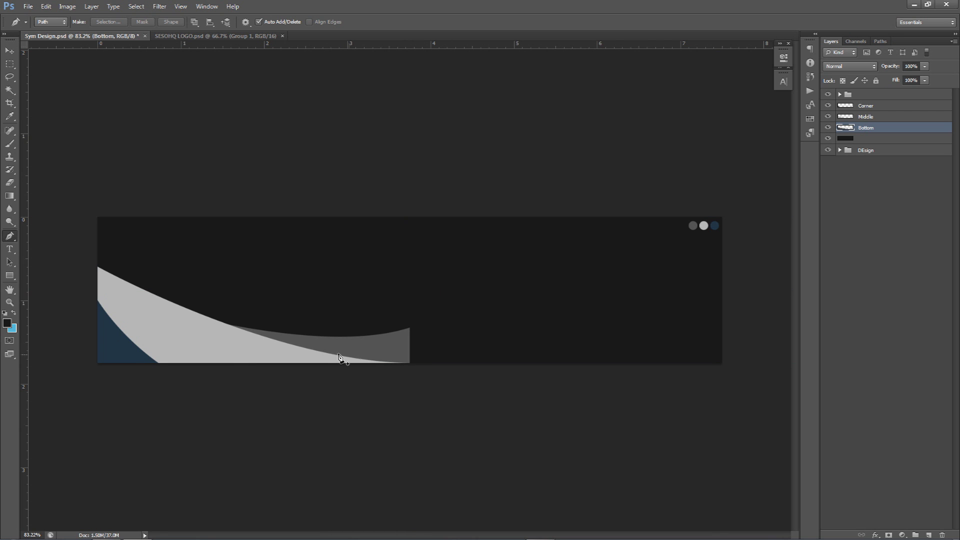
pyautogui.scroll(2, 300, 344)
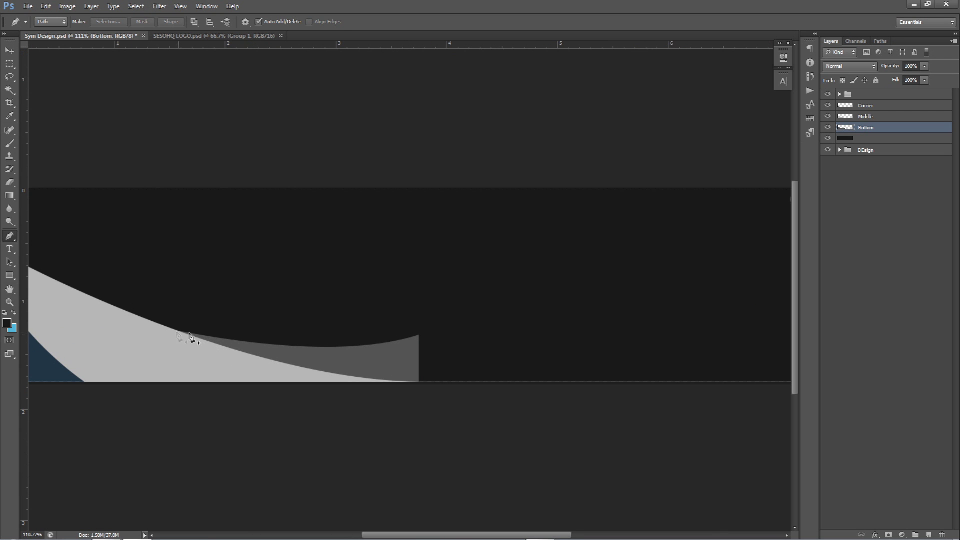
pyautogui.scroll(-2, 245, 348)
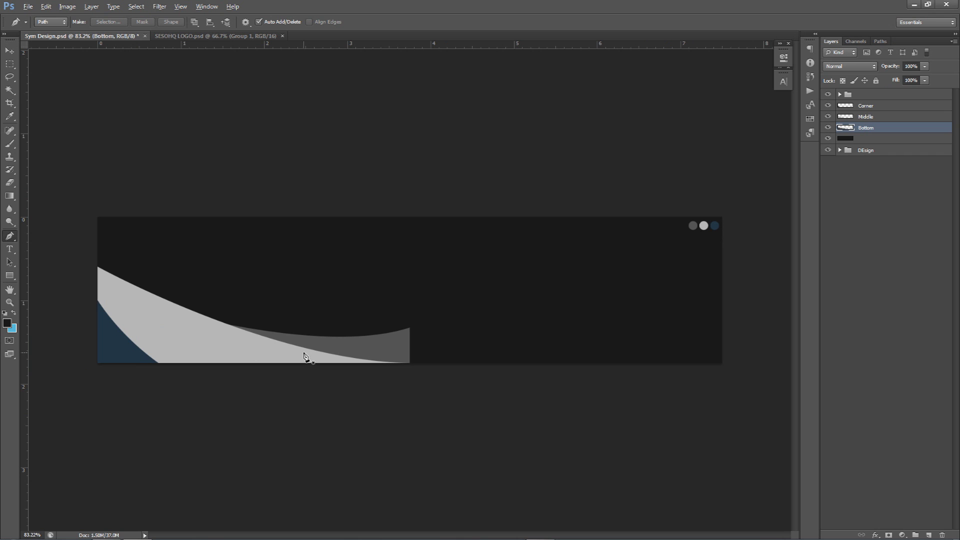
pyautogui.hotkey('ctrl', 'z')
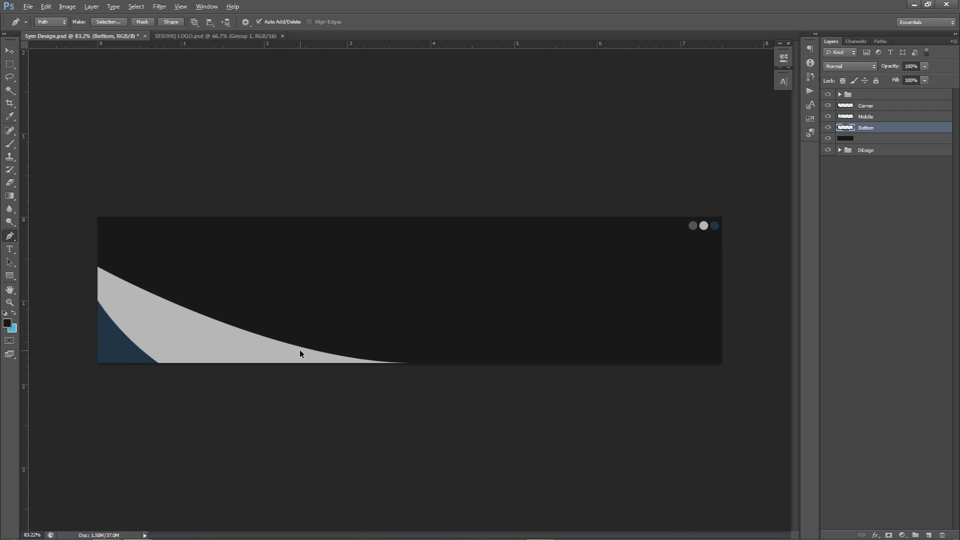
pyautogui.hotkey('ctrl', 'h')
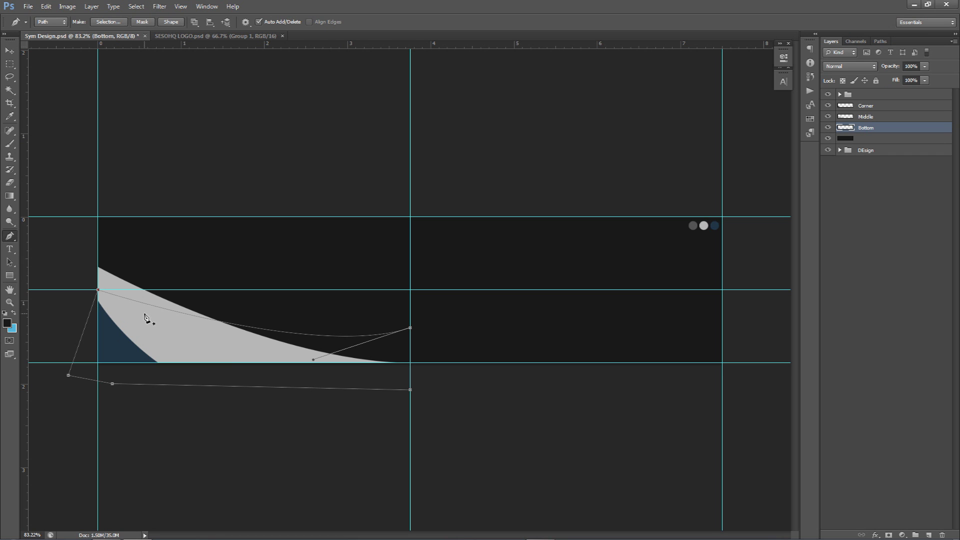
# Step: Raise the path's starting anchor on the left edge above the centre guide, and extend the opposite anchor's handle leftward to reshape the curve
pyautogui.press('Up')
pyautogui.press('Up')
pyautogui.press('Up')
pyautogui.press('Up')
pyautogui.press('Up')
pyautogui.press('Up')
pyautogui.press('Up')
pyautogui.press('Up')
pyautogui.press('Up')
pyautogui.press('Up')
pyautogui.press('Up')
pyautogui.press('Up')
pyautogui.press('Up')
pyautogui.press('Up')
pyautogui.press('Up')
pyautogui.press('Up')
pyautogui.press('Up')
pyautogui.press('Up')
pyautogui.press('Up')
pyautogui.press('Up')
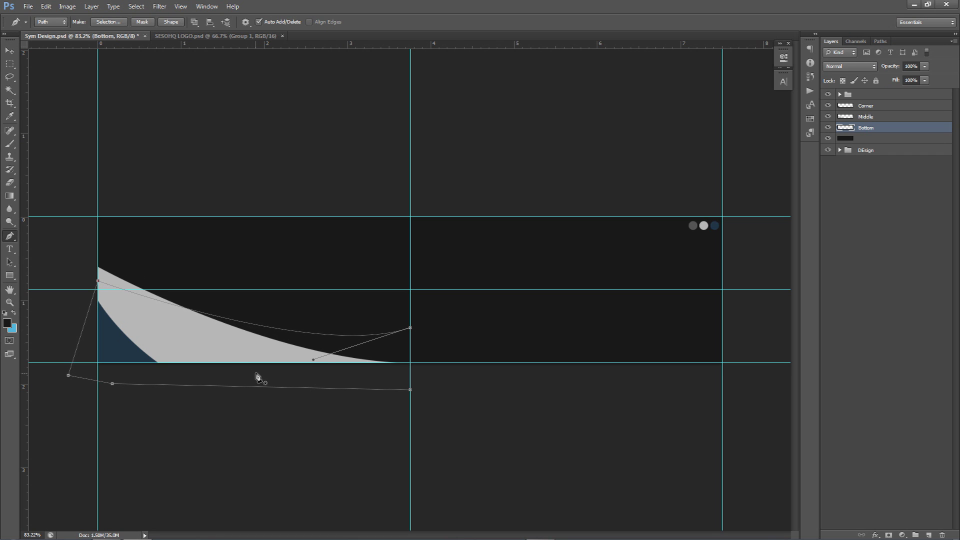
pyautogui.moveTo(312, 360); pyautogui.dragTo(227, 367)
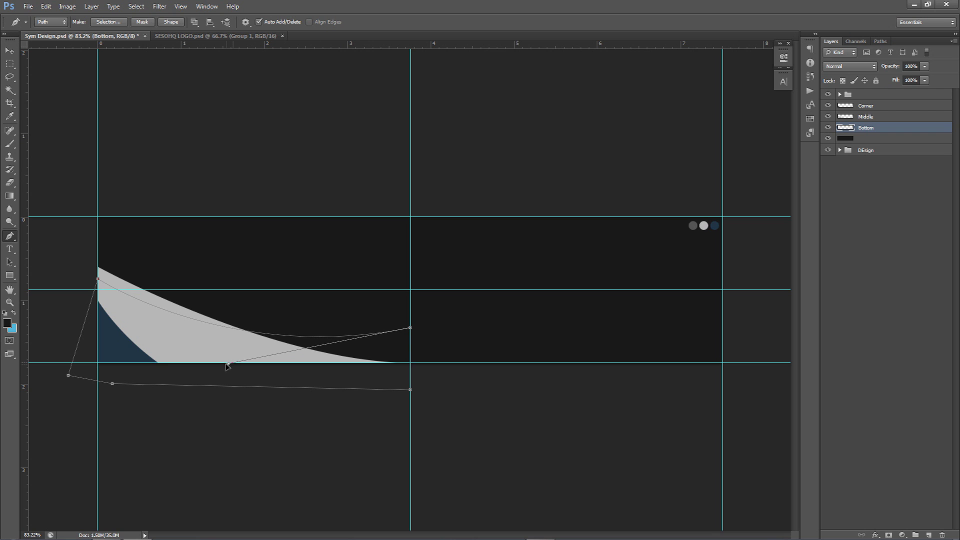
# Step: Fill the reshaped path with the same dark grey, delete the path, and briefly hide the guides to check the curve
pyautogui.rightClick(469, 337)
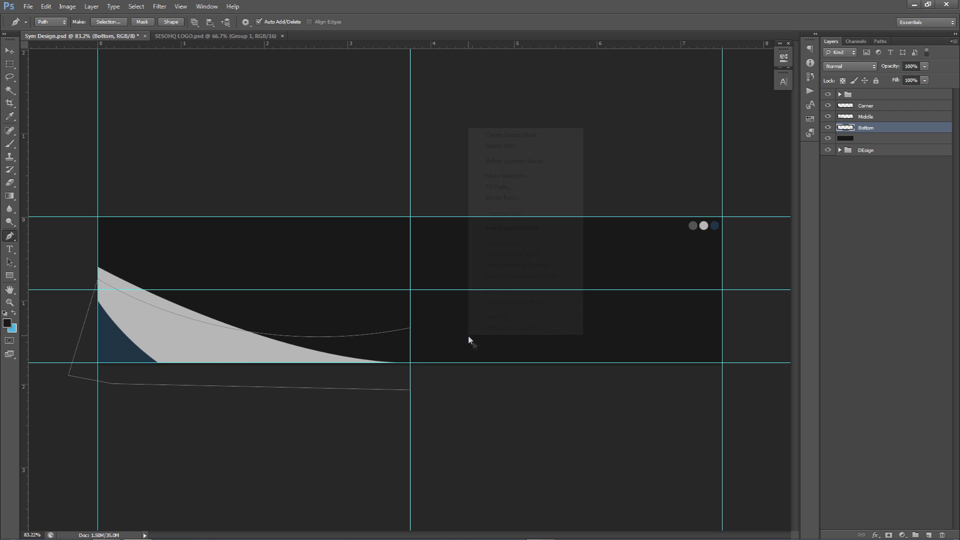
pyautogui.click(512, 187)
pyautogui.click(544, 142)
pyautogui.rightClick(514, 272)
pyautogui.click(538, 281)
pyautogui.hotkey('ctrl', ';')
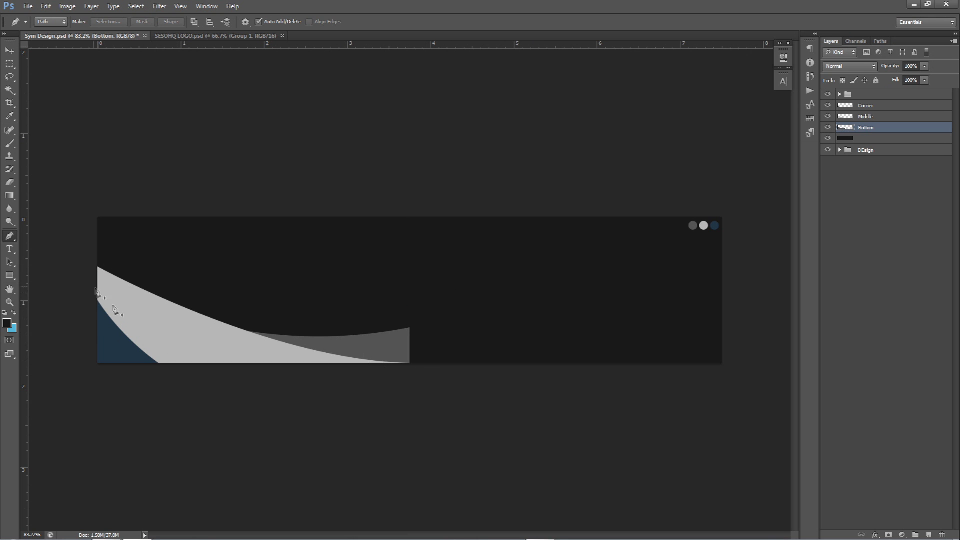
pyautogui.hotkey('ctrl', ';')
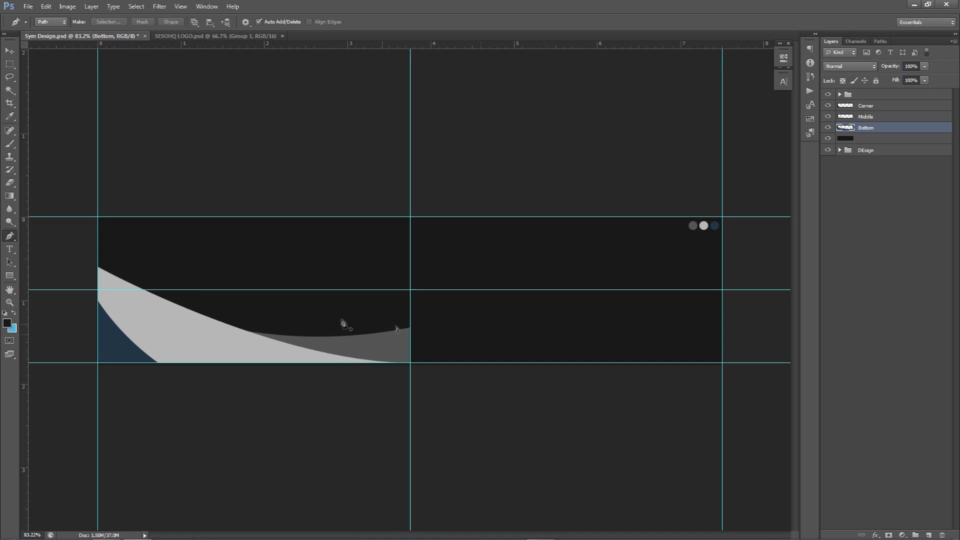
# Step: Try a looser Pen path with several curved anchors starting from the banner's left edge, and delete it
pyautogui.click(98, 290)
pyautogui.moveTo(284, 328); pyautogui.dragTo(354, 355)
pyautogui.moveTo(467, 392); pyautogui.dragTo(572, 371)
pyautogui.moveTo(355, 355); pyautogui.dragTo(437, 328)
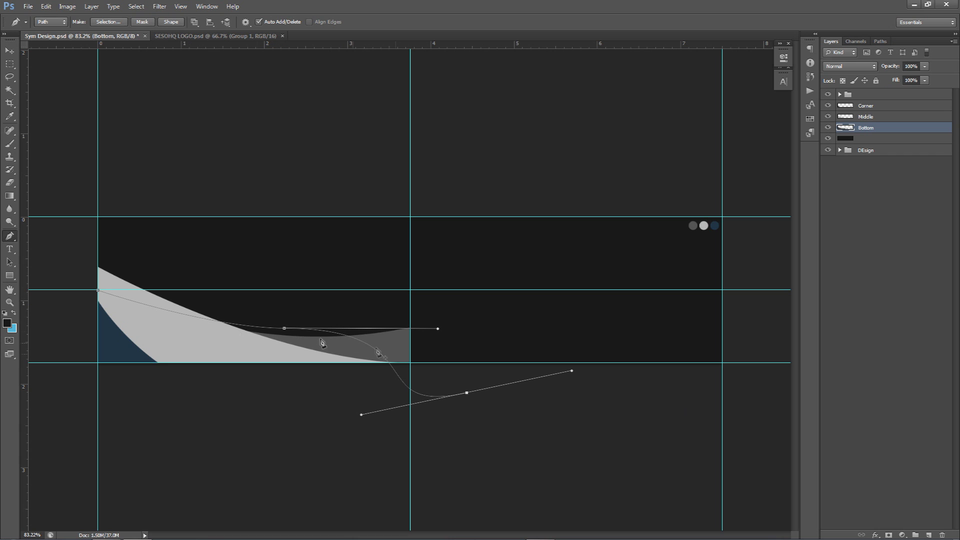
pyautogui.click(170, 315)
pyautogui.moveTo(295, 313); pyautogui.dragTo(360, 363)
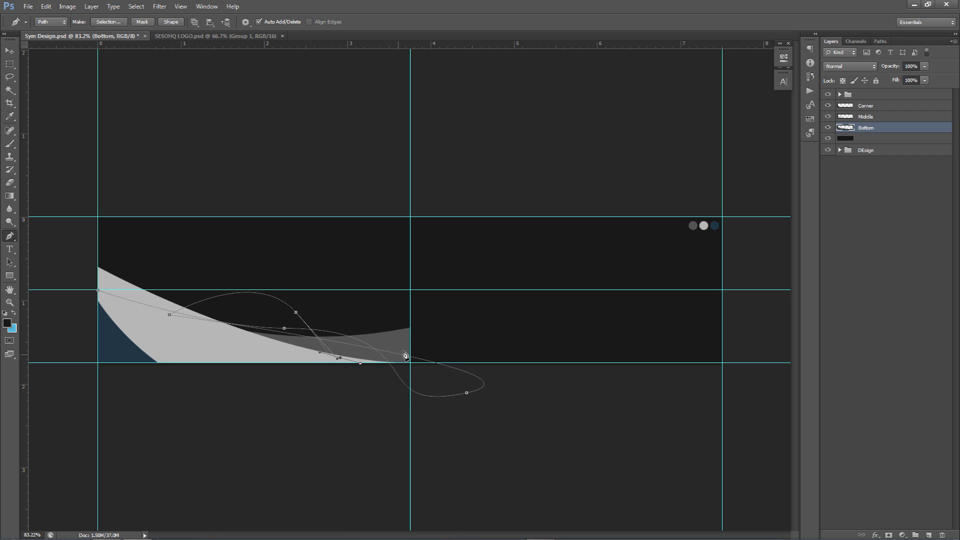
pyautogui.rightClick(371, 329)
pyautogui.click(421, 345)
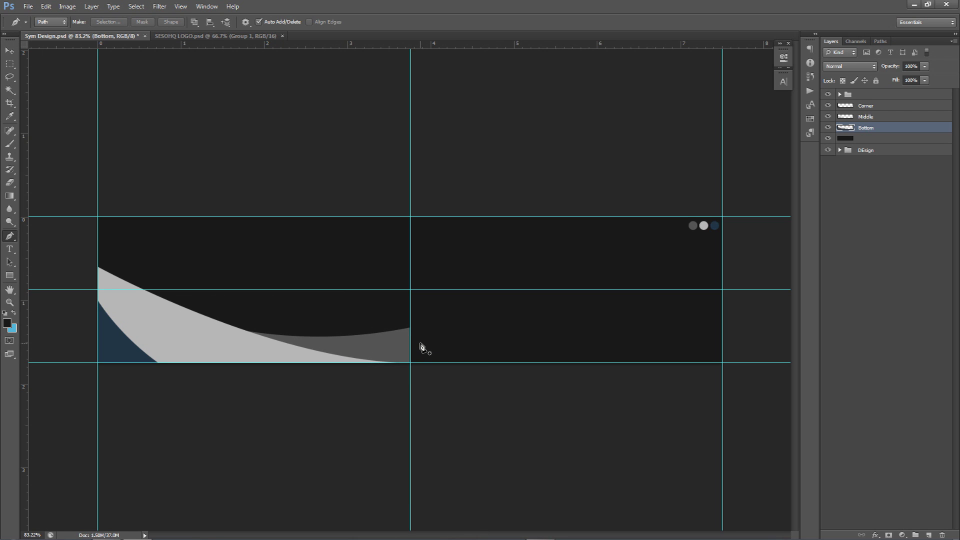
# Step: Hide the guides, and add a new layer above Middle as a clipping mask on it
pyautogui.hotkey('ctrl', 'h')
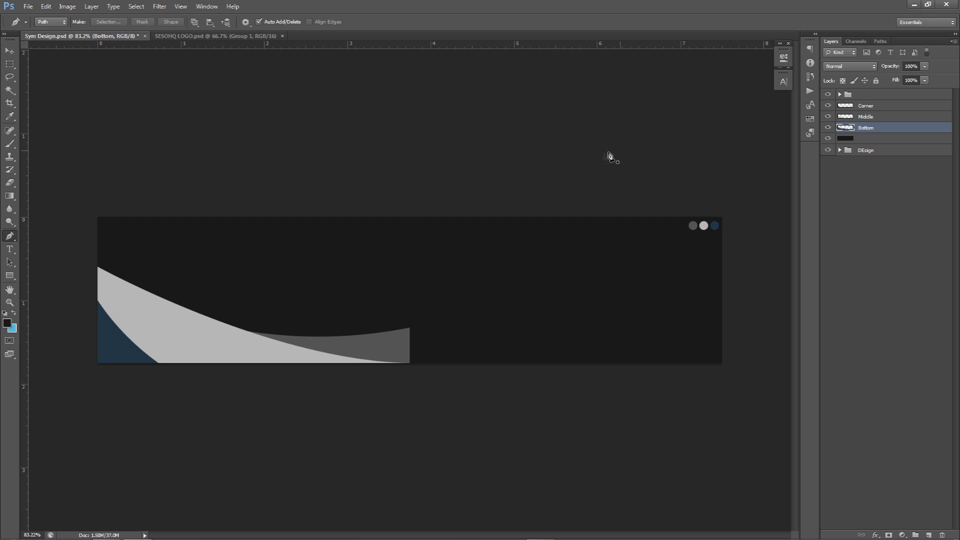
pyautogui.click(882, 118)
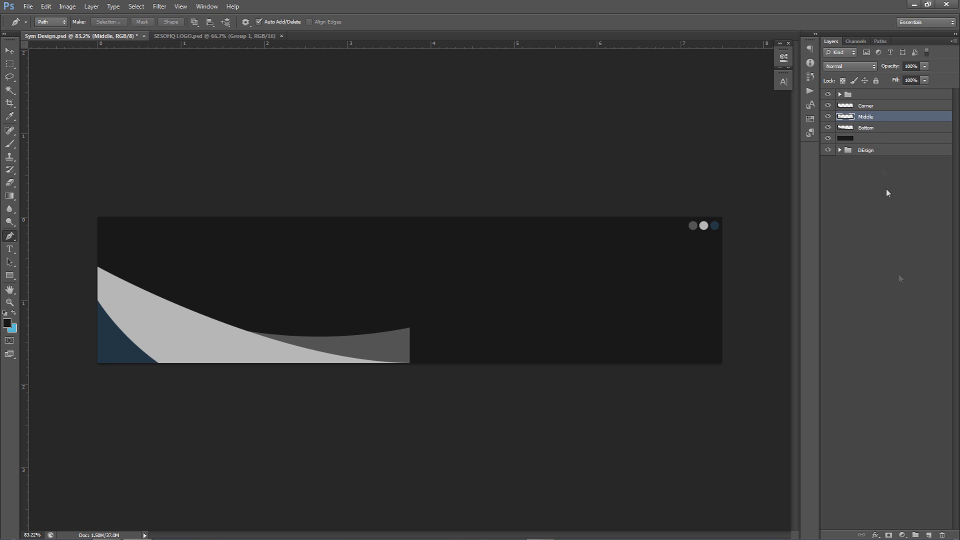
pyautogui.click(929, 534)
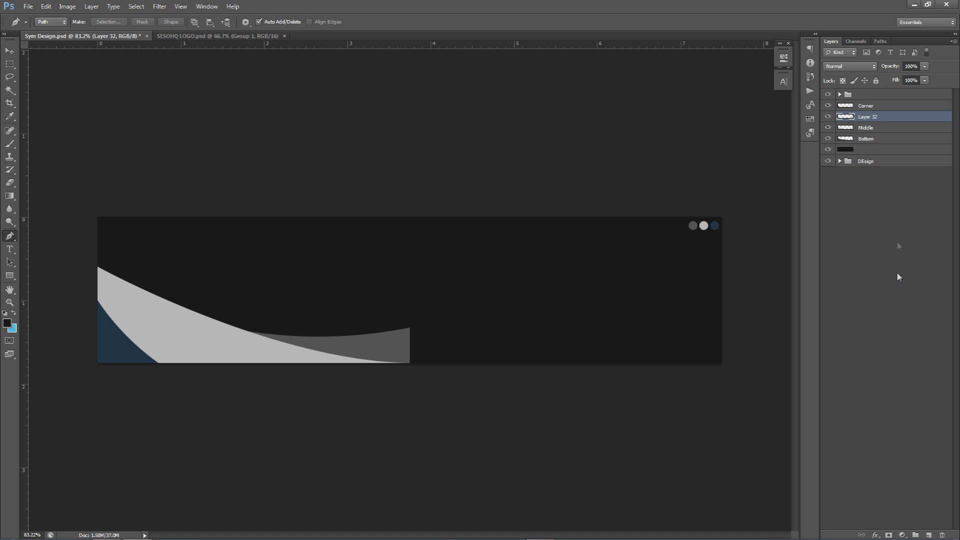
pyautogui.rightClick(883, 119)
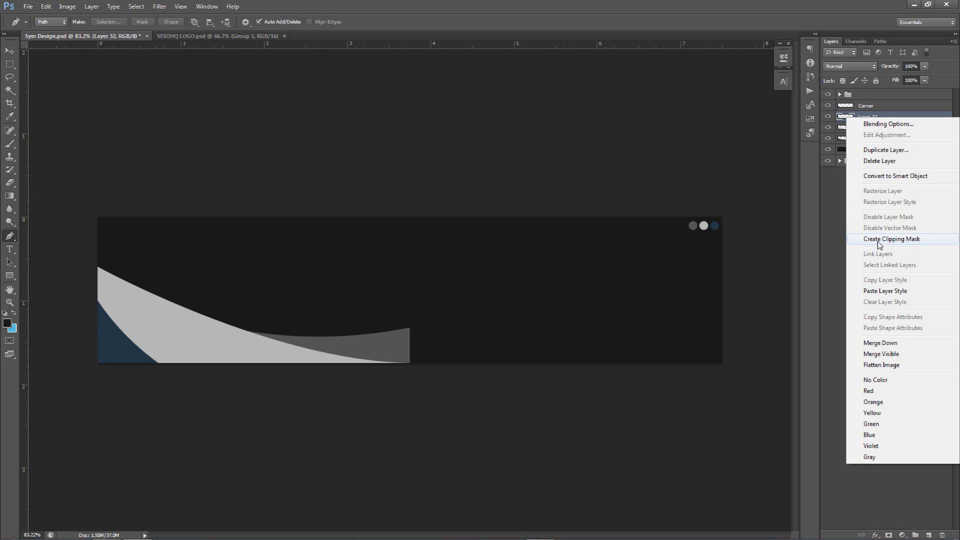
pyautogui.click(880, 239)
# Step: Rename the layer clipped to Middle as Highlight
pyautogui.doubleClick(881, 118)
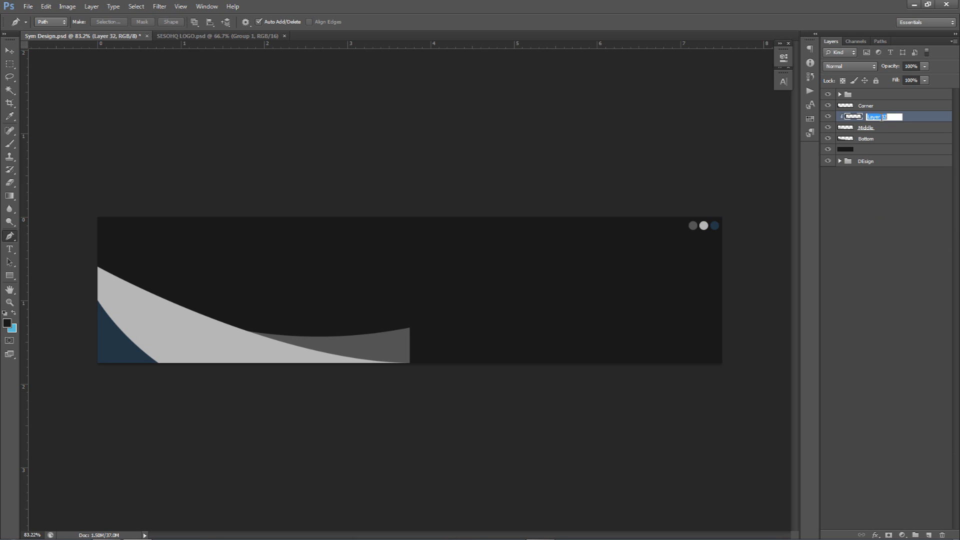
pyautogui.write('Hightlight')
pyautogui.press('Return')
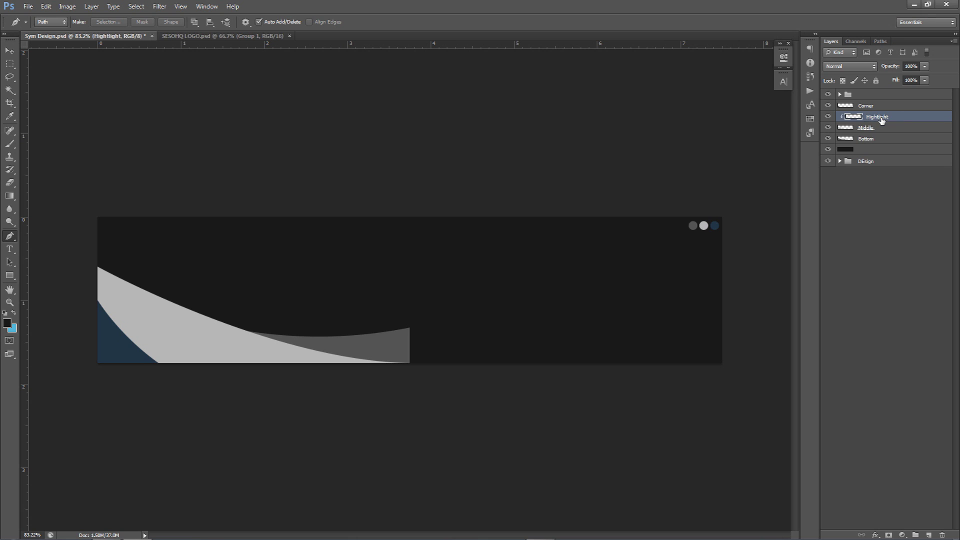
pyautogui.doubleClick(882, 118)
pyautogui.write('Highliht')
pyautogui.press('Return')
pyautogui.doubleClick(884, 118)
pyautogui.press('Return')
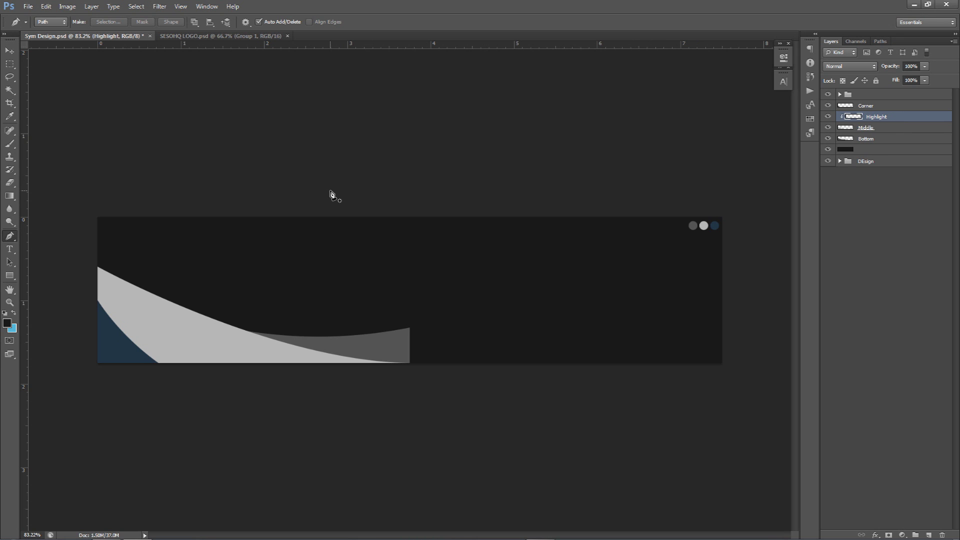
# Step: Draw a closed Pen path whose lower curve sweeps through the light grey band and whose remaining outline loops above the banner
pyautogui.click(95, 287)
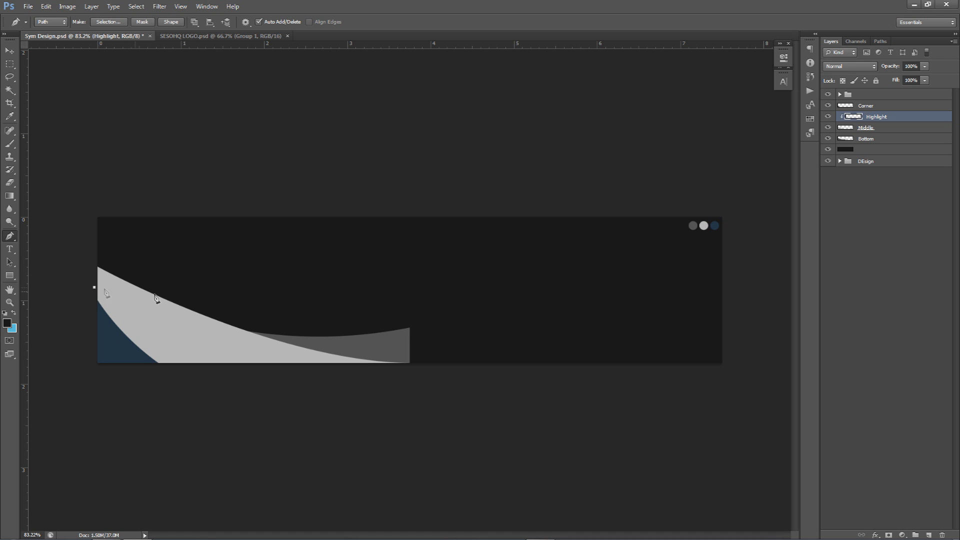
pyautogui.moveTo(443, 335); pyautogui.dragTo(289, 407)
pyautogui.moveTo(440, 338); pyautogui.dragTo(452, 344)
pyautogui.moveTo(300, 414); pyautogui.dragTo(278, 411)
pyautogui.click(483, 297)
pyautogui.click(408, 211)
pyautogui.click(305, 183)
pyautogui.click(264, 175)
pyautogui.click(223, 171)
pyautogui.click(138, 172)
pyautogui.click(120, 175)
pyautogui.moveTo(82, 191); pyautogui.dragTo(67, 213)
pyautogui.scroll(-1, 74, 265)
pyautogui.click(93, 261)
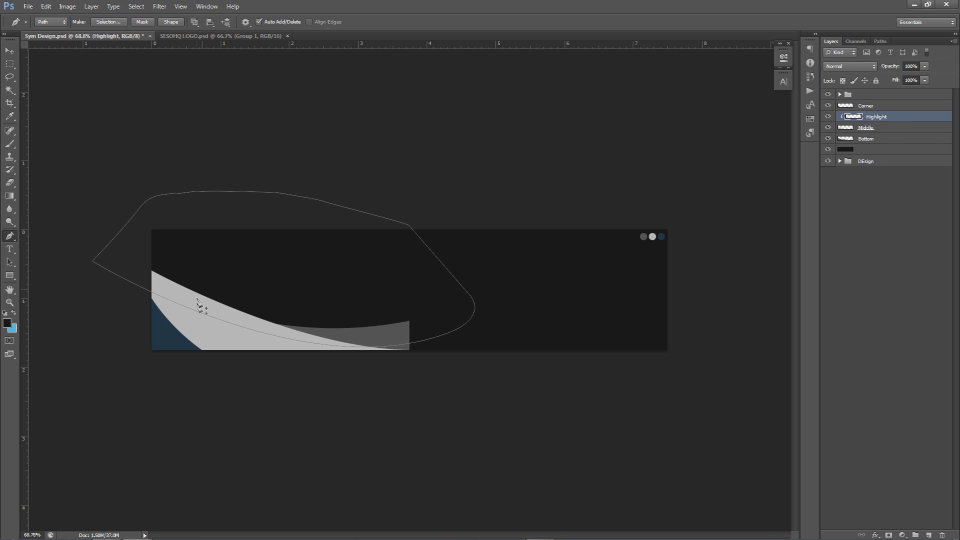
# Step: Fill the path with white at 100% opacity on the Highlight layer and delete the path
pyautogui.rightClick(465, 283)
pyautogui.click(508, 344)
pyautogui.click(487, 150)
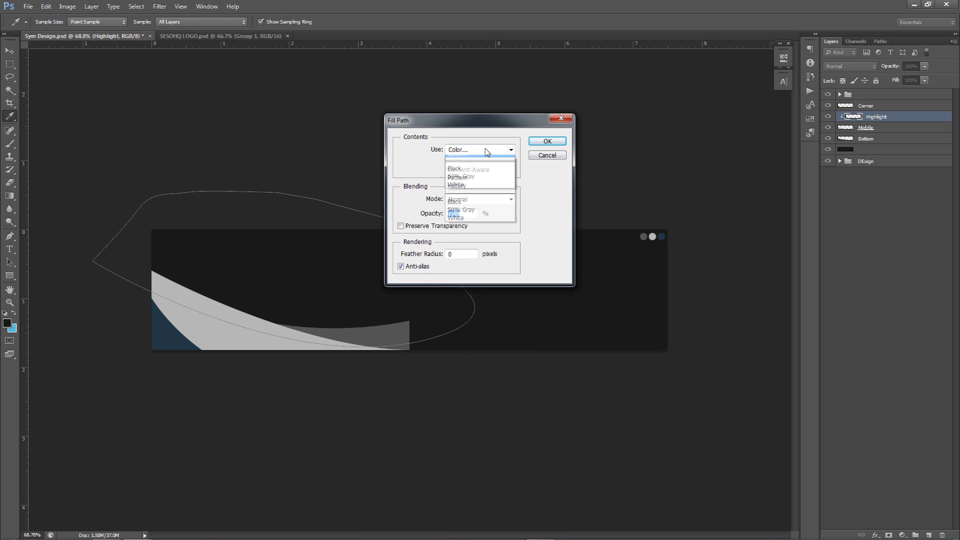
pyautogui.click(469, 230)
pyautogui.click(477, 150)
pyautogui.click(471, 228)
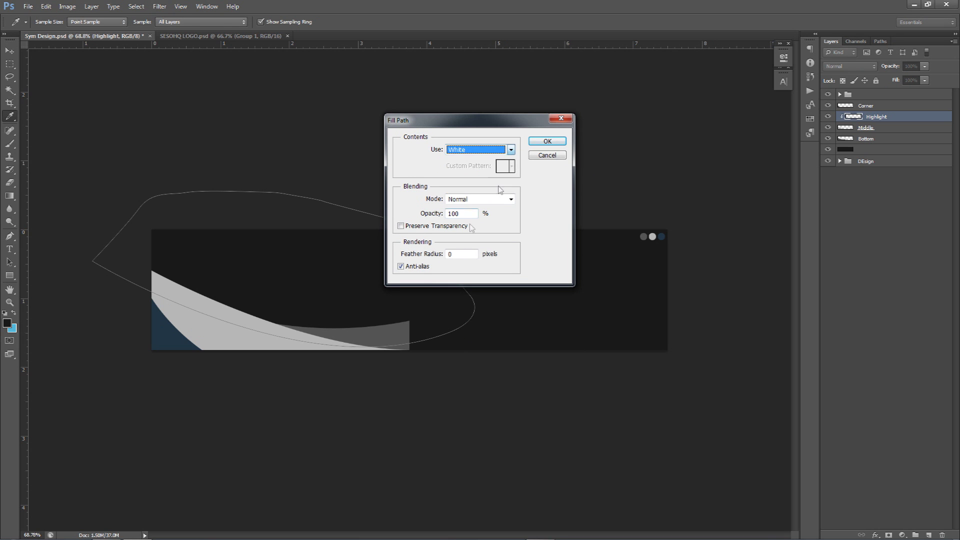
pyautogui.click(547, 141)
pyautogui.rightClick(407, 281)
pyautogui.click(440, 299)
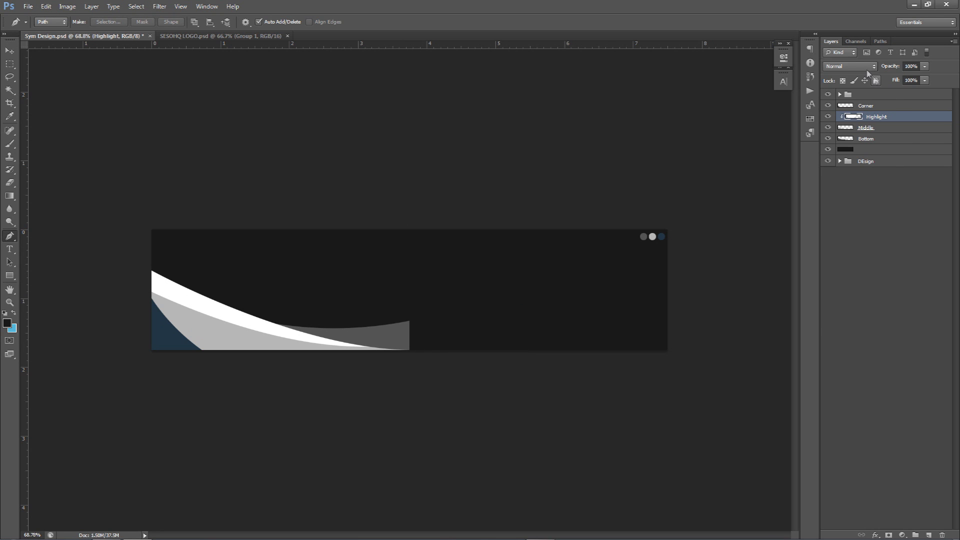
# Step: Set the Highlight layer's blend mode to Overlay and its opacity to 35%
pyautogui.click(849, 66)
pyautogui.click(845, 191)
pyautogui.click(911, 66)
pyautogui.write('35')
pyautogui.press('Return')
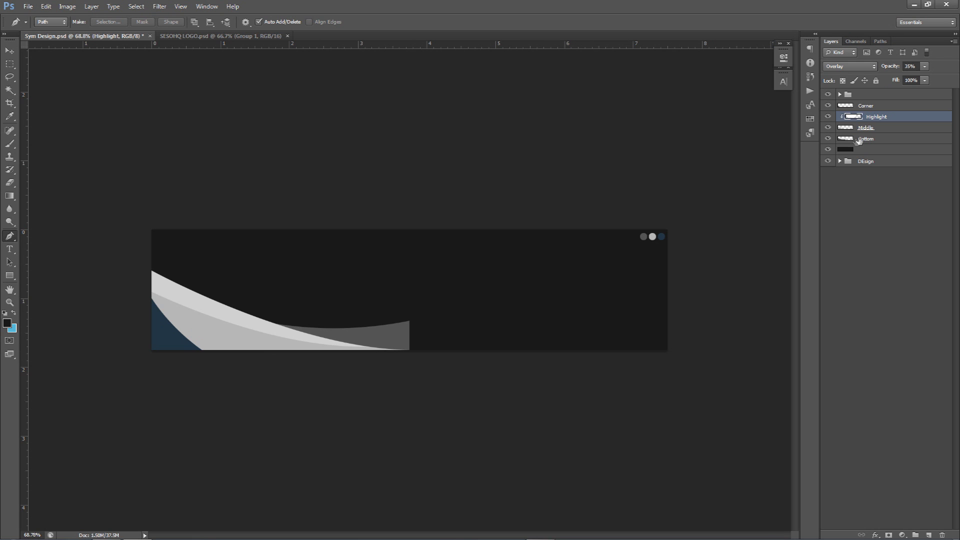
# Step: Add a new layer above Corner as a clipping mask on it, and rename it Highlgiht2
pyautogui.click(870, 106)
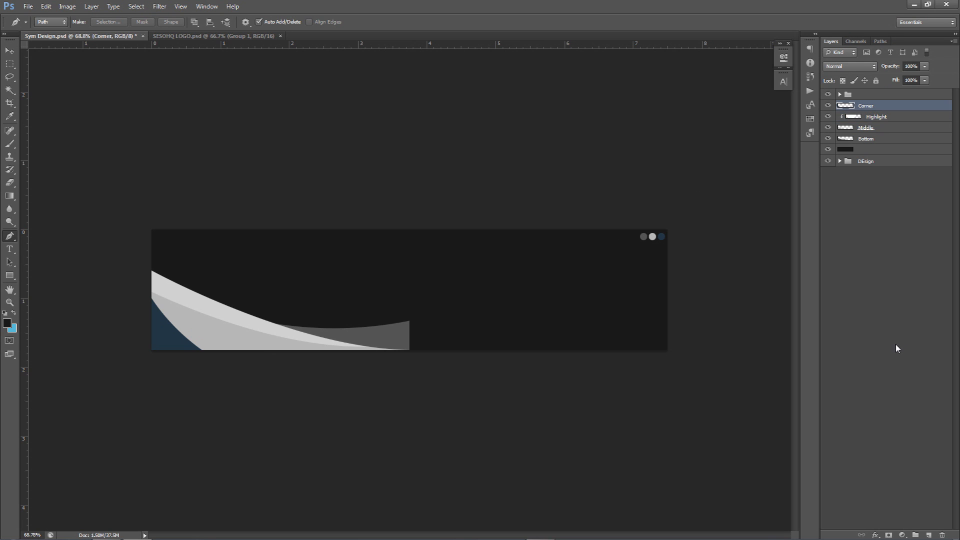
pyautogui.click(928, 535)
pyautogui.rightClick(894, 107)
pyautogui.click(865, 227)
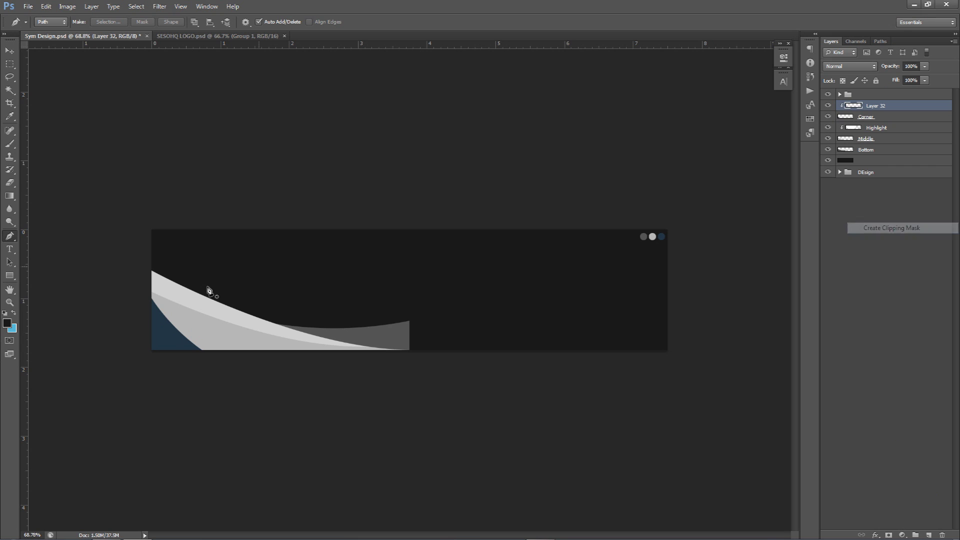
pyautogui.doubleClick(885, 106)
pyautogui.write('Highlgiht2')
pyautogui.press('Return')
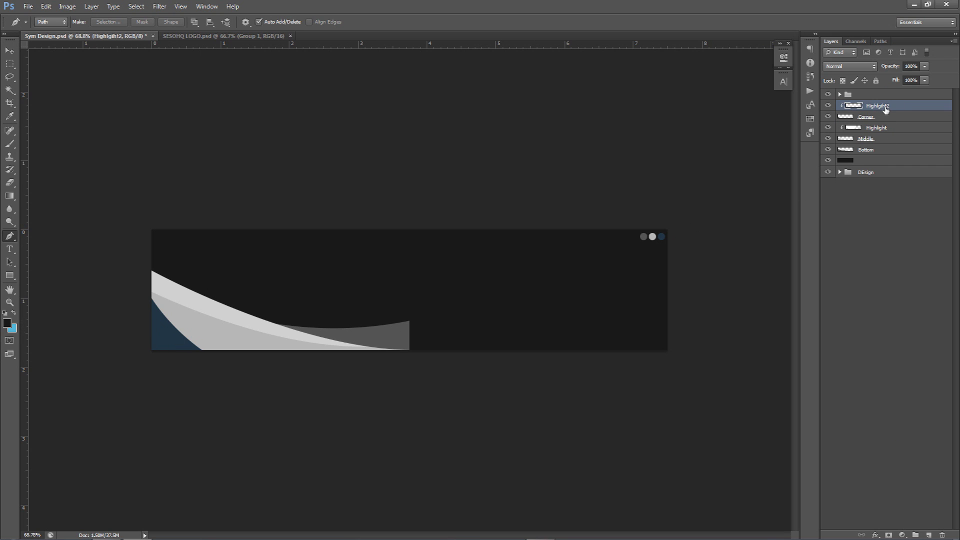
# Step: Draw a closed curved Pen path that cuts across the lower part of the blue corner shape and loops outside the banner
pyautogui.click(206, 354)
pyautogui.moveTo(128, 304); pyautogui.dragTo(126, 265)
pyautogui.moveTo(131, 308); pyautogui.dragTo(141, 352)
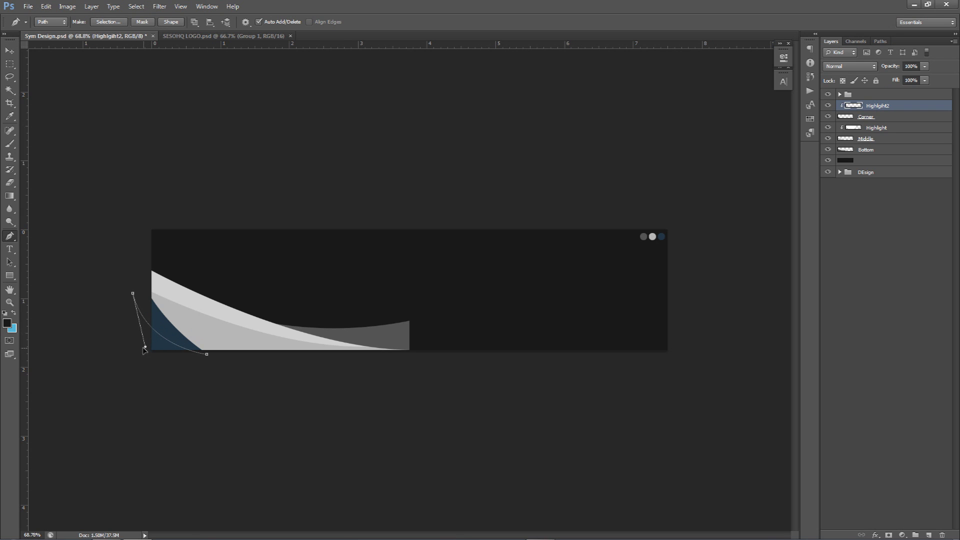
pyautogui.moveTo(165, 387); pyautogui.dragTo(92, 326)
pyautogui.click(133, 295)
# Step: Fill the corner path with white on the Highlgiht2 layer and delete the path
pyautogui.rightClick(262, 291)
pyautogui.click(291, 349)
pyautogui.click(548, 139)
pyautogui.rightClick(514, 256)
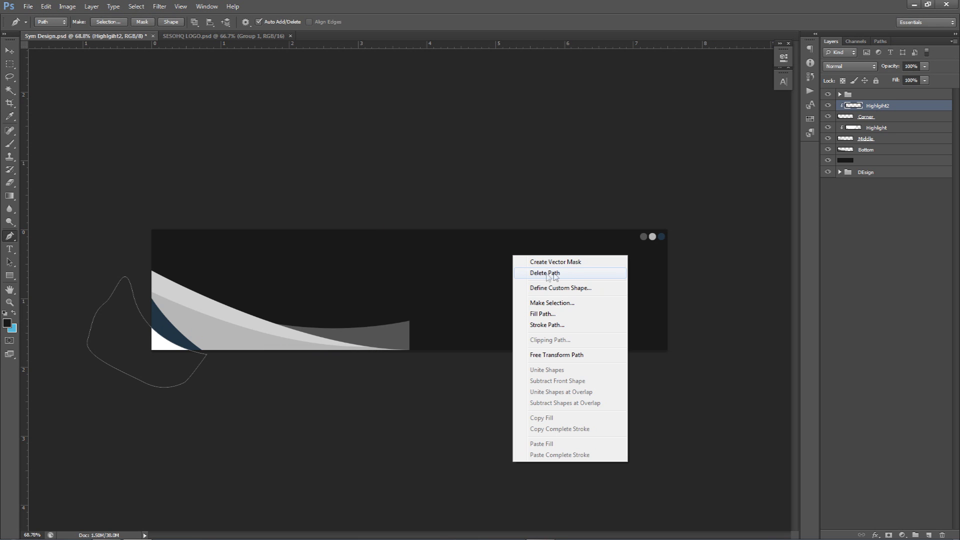
pyautogui.click(561, 272)
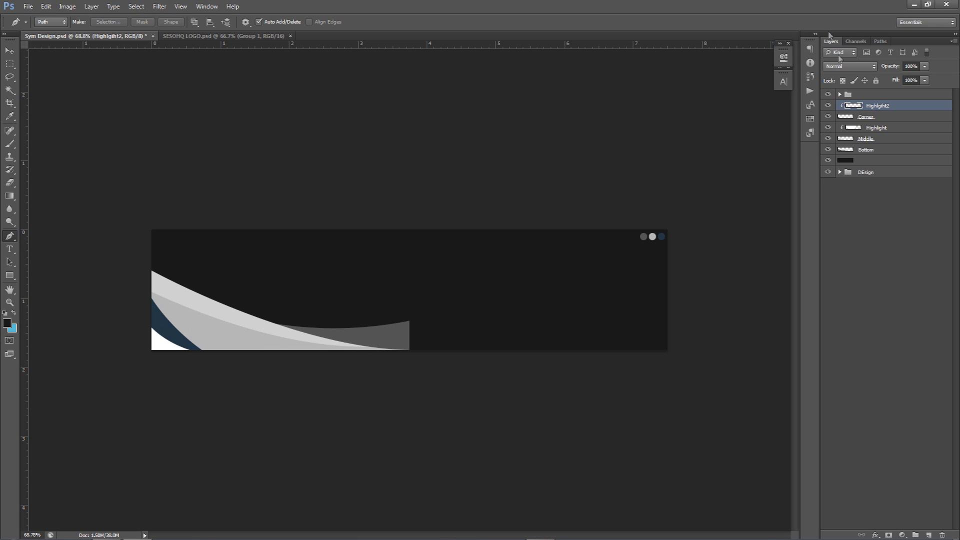
# Step: Set the Highlgiht2 layer's blend mode to Overlay and its opacity to 35%
pyautogui.click(848, 68)
pyautogui.click(850, 200)
pyautogui.click(912, 66)
pyautogui.write('35')
pyautogui.press('Return')
# Step: Group the layers from Highlgiht2 down to Bottom and name the group Left
pyautogui.press('v')
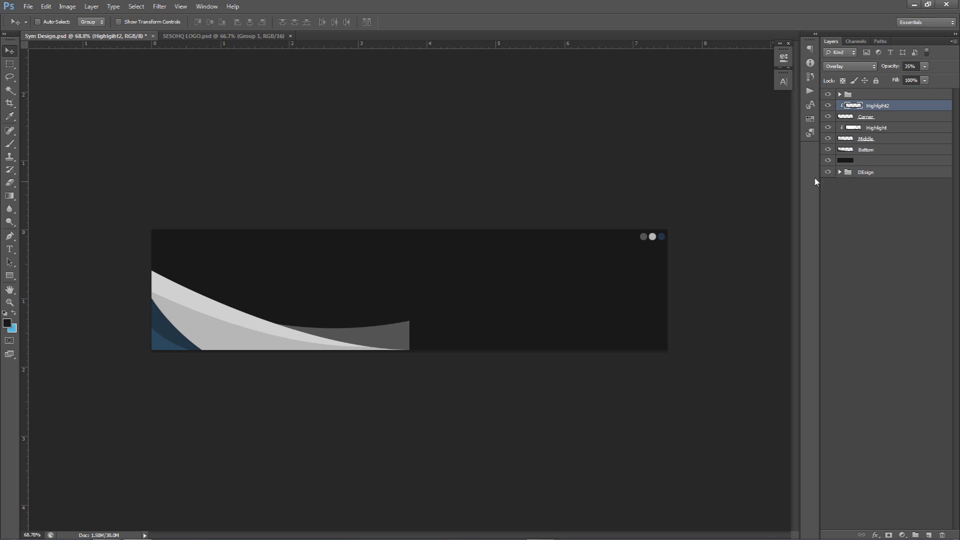
pyautogui.keyDown('shift'); pyautogui.click(867, 152); pyautogui.keyUp('shift')
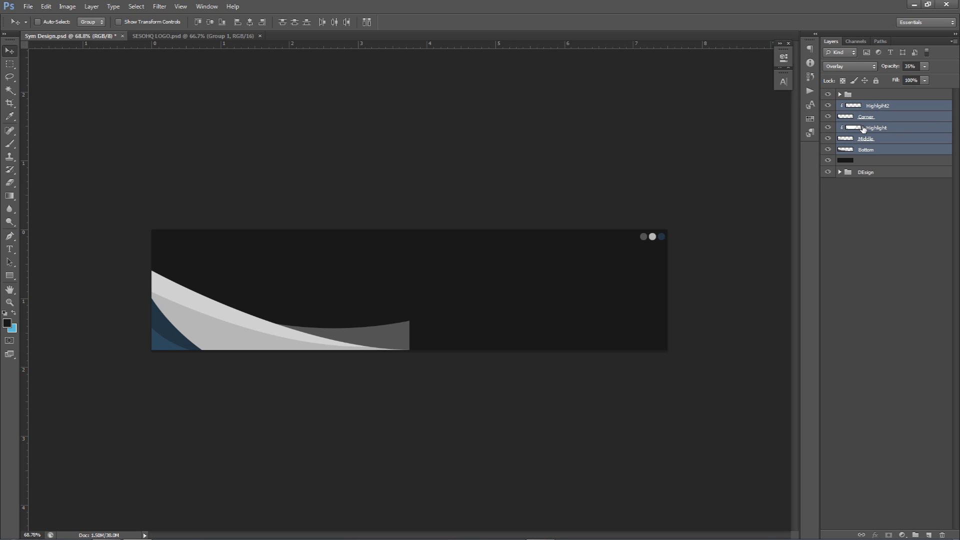
pyautogui.hotkey('ctrl', 'g')
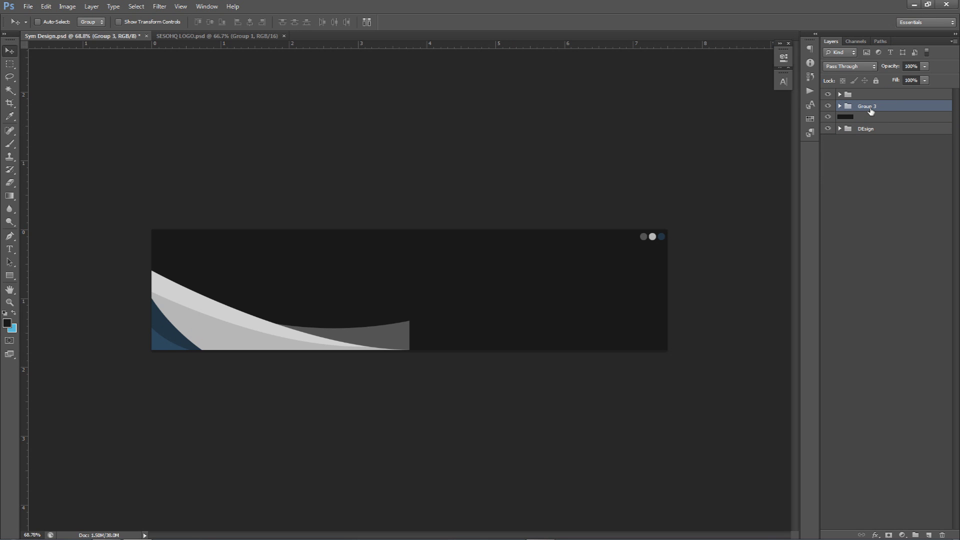
pyautogui.doubleClick(869, 107)
pyautogui.write('LE')
pyautogui.press('Return')
pyautogui.doubleClick(863, 107)
pyautogui.write('Left')
pyautogui.press('Return')
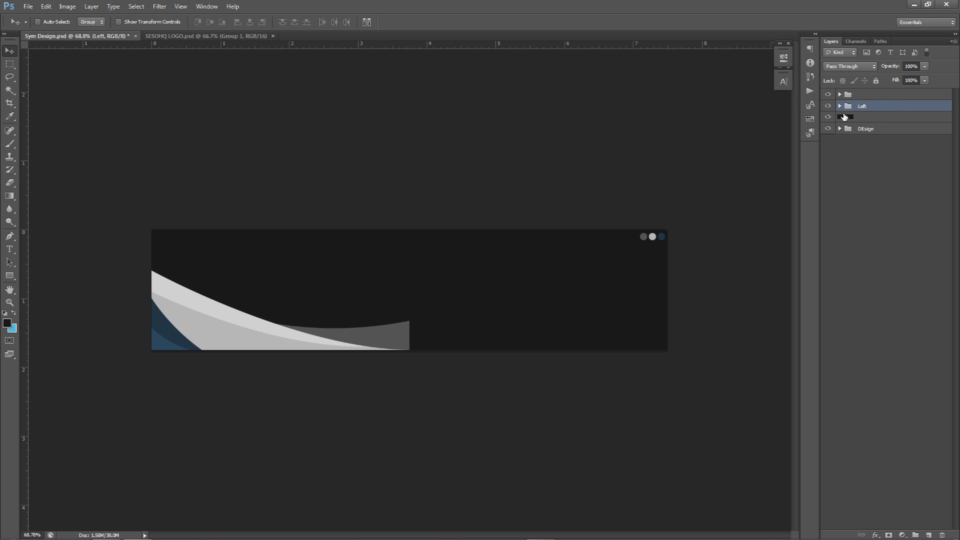
# Step: Expand the Left group and show the guides to compare its transform bounds with the vertical centre guide
pyautogui.click(840, 106)
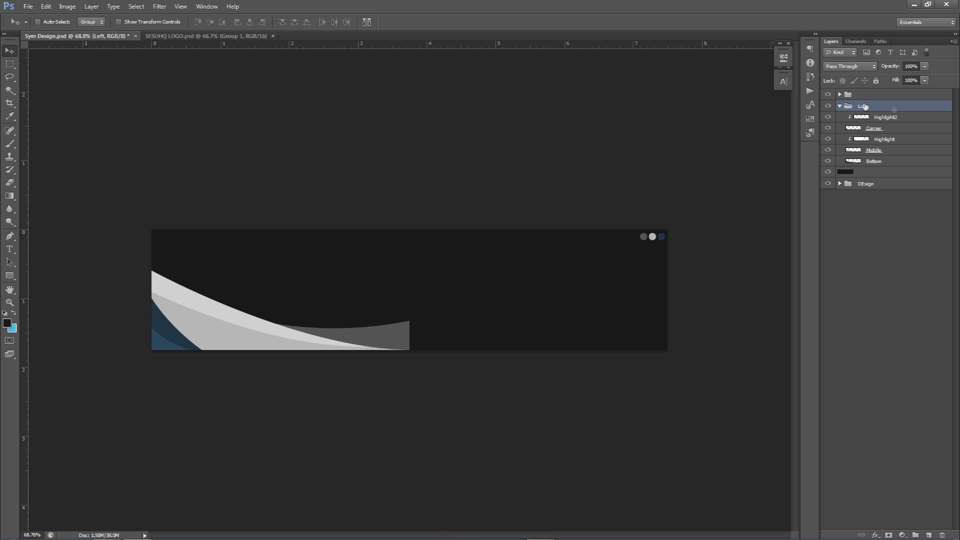
pyautogui.hotkey('ctrl', 't')
pyautogui.hotkey('ctrl', ';')
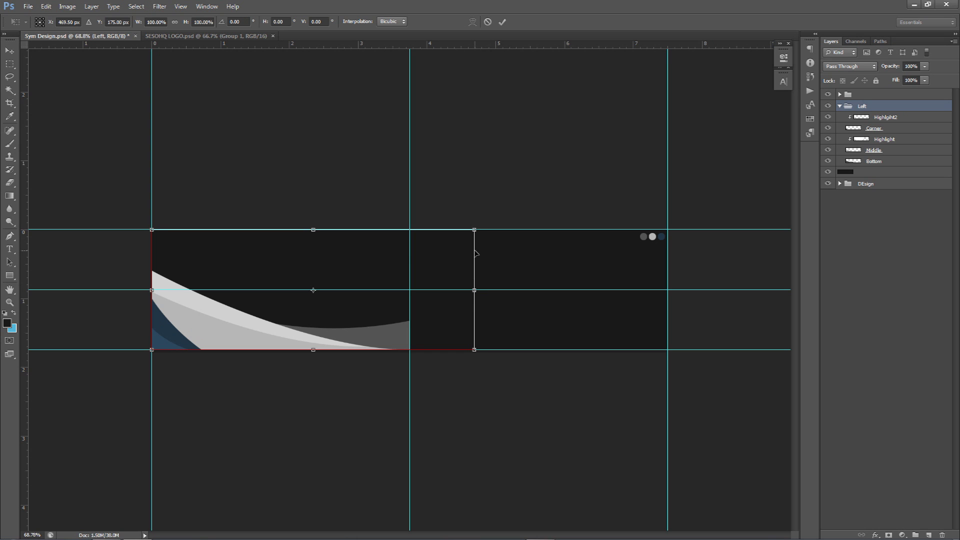
pyautogui.moveTo(474, 290); pyautogui.dragTo(409, 289)
pyautogui.hotkey('ctrl', 'z')
pyautogui.click(488, 22)
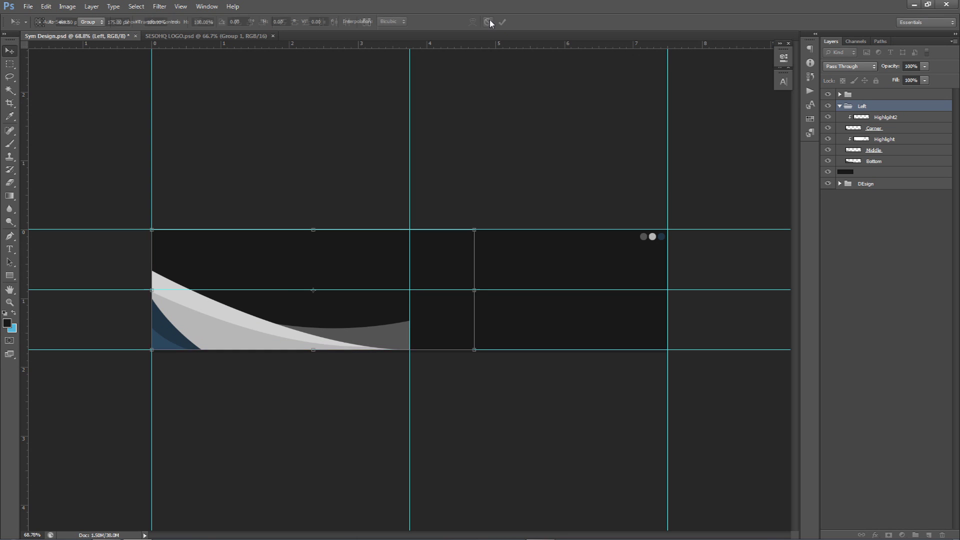
# Step: Check the Highlight layer's transform bounds against the vertical centre guide
pyautogui.click(879, 140)
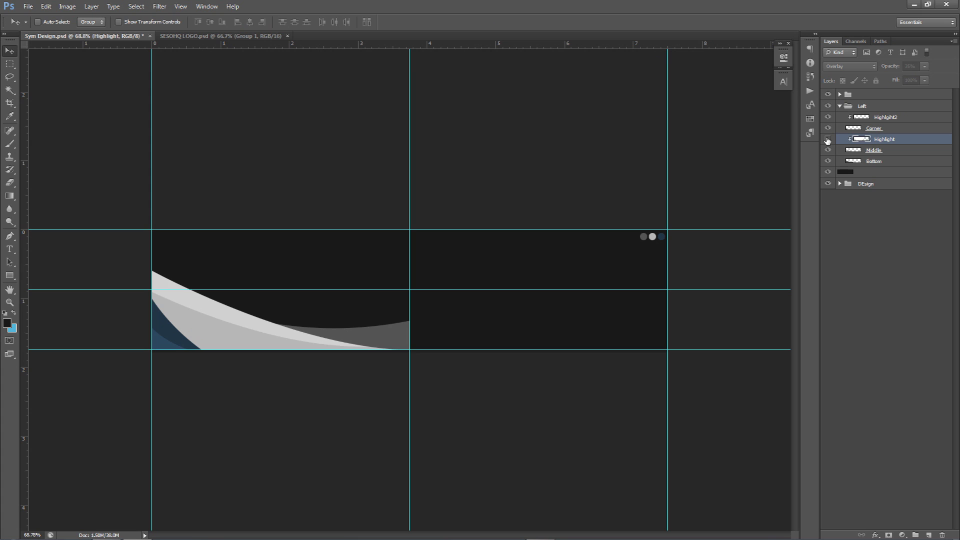
pyautogui.hotkey('ctrl', 't')
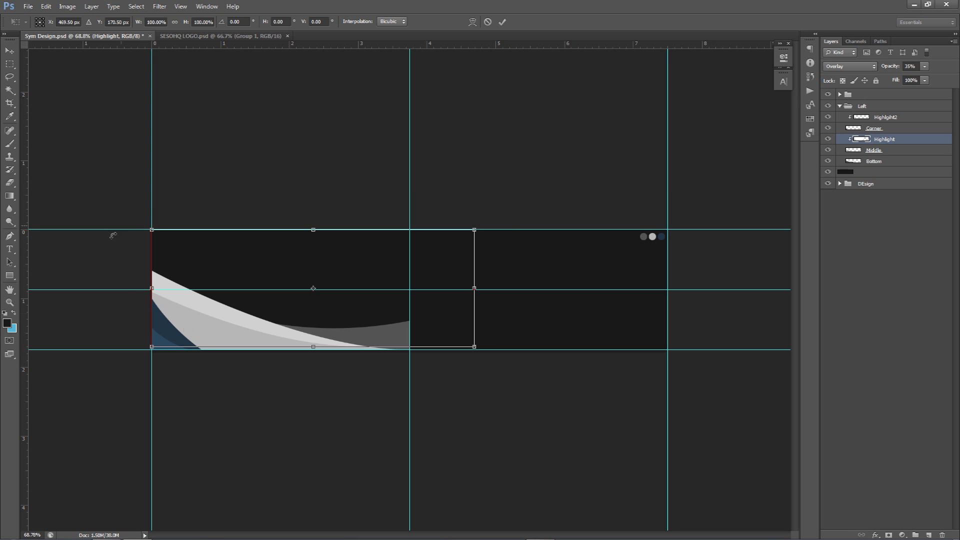
pyautogui.press('Return')
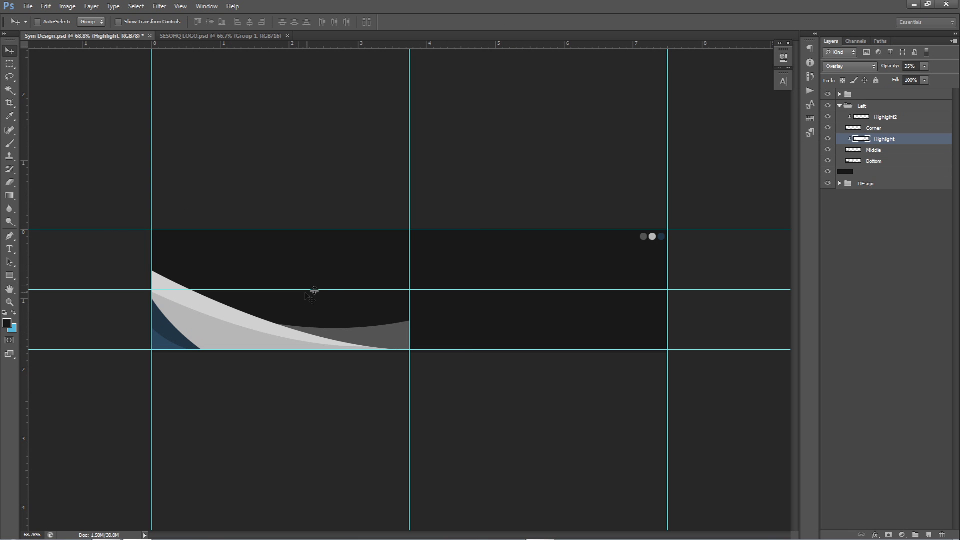
# Step: Clear the banner's right half from the Left group's layers using a rectangular selection, deselect, and recheck the group's transform bounds
pyautogui.click(14, 65)
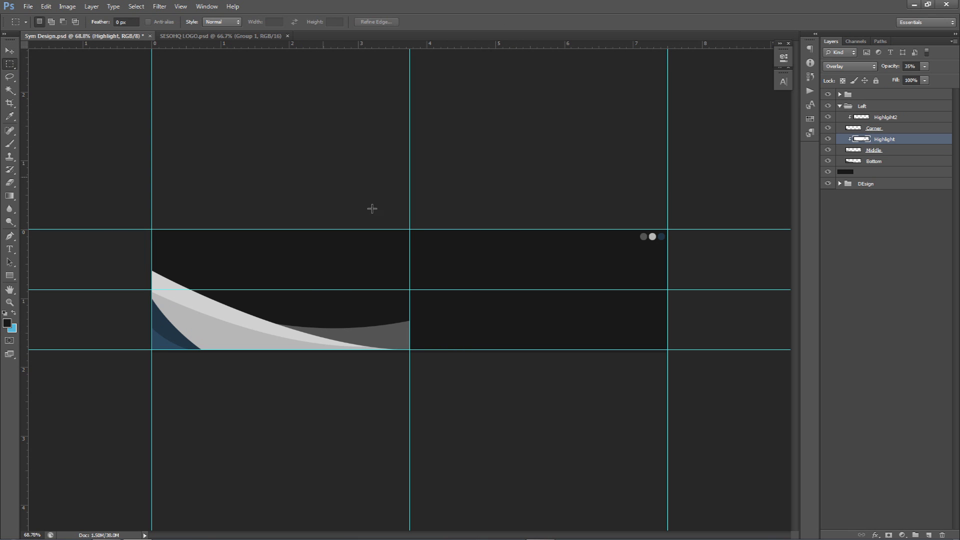
pyautogui.moveTo(408, 229); pyautogui.dragTo(673, 354)
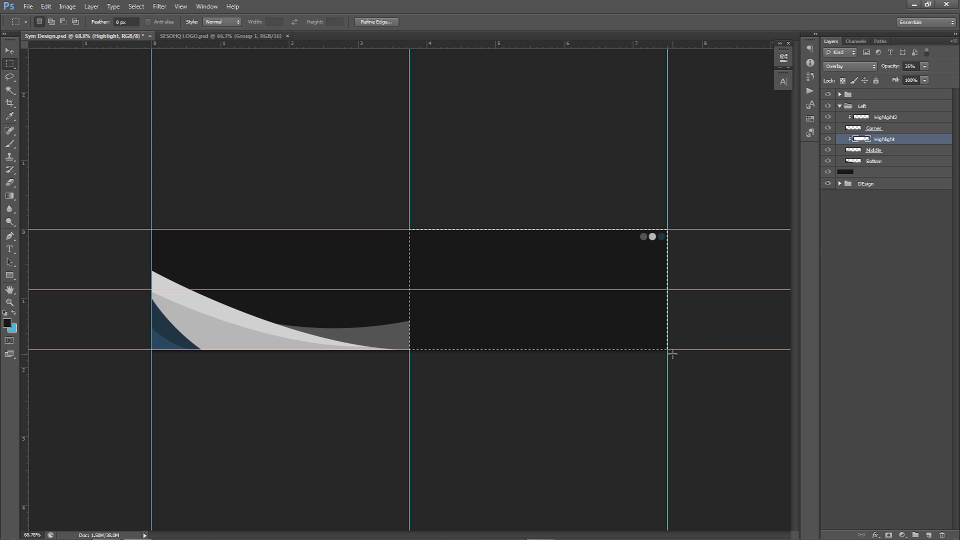
pyautogui.click(888, 117)
pyautogui.click(888, 139)
pyautogui.click(880, 150)
pyautogui.click(880, 160)
pyautogui.click(840, 105)
pyautogui.click(863, 107)
pyautogui.hotkey('ctrl', 'd')
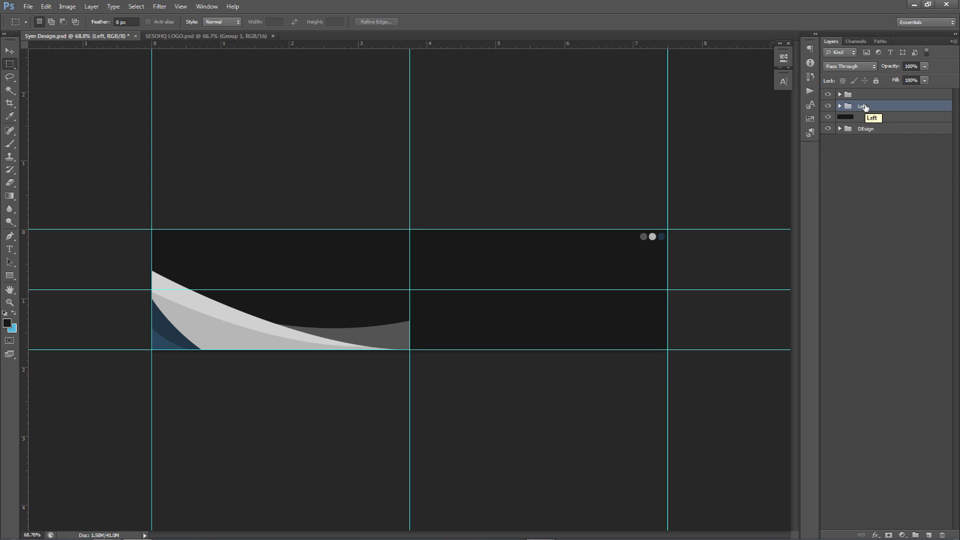
pyautogui.hotkey('ctrl', 't')
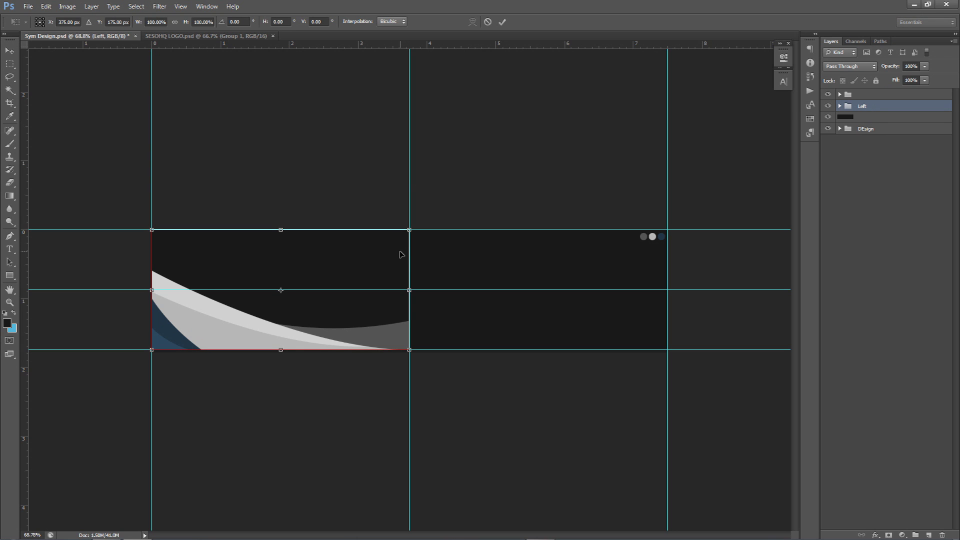
pyautogui.press('Return')
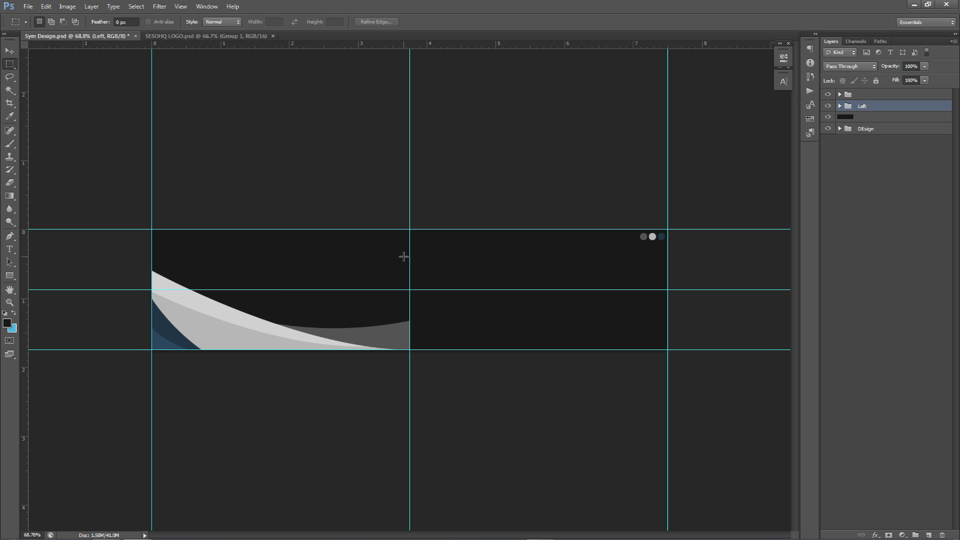
# Step: Duplicate the Left group and rename the copy Right
pyautogui.hotkey('ctrl', 'j')
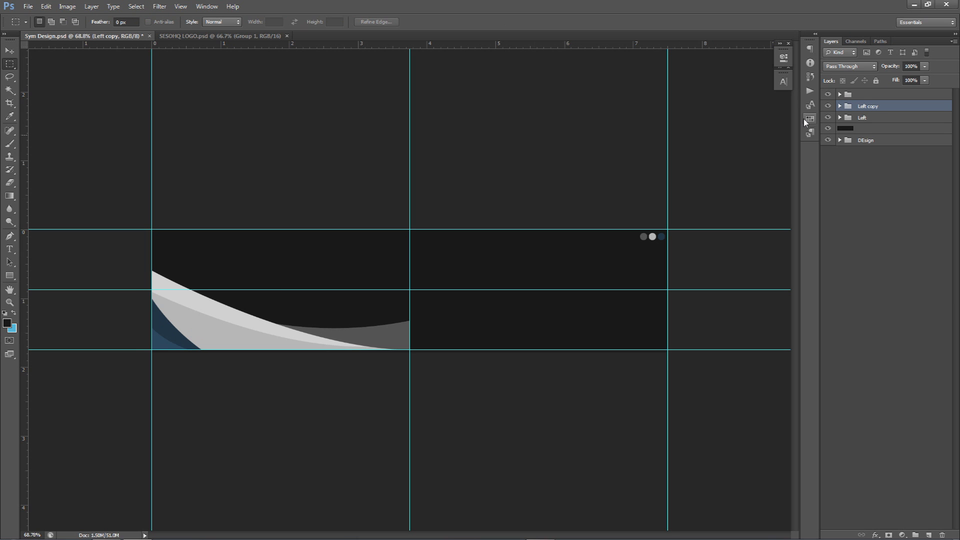
pyautogui.doubleClick(867, 106)
pyautogui.write('Eight')
pyautogui.press('Return')
# Step: Flip the Right group horizontally and move it into the banner's right half so its inner edge meets the centre guide
pyautogui.press('v')
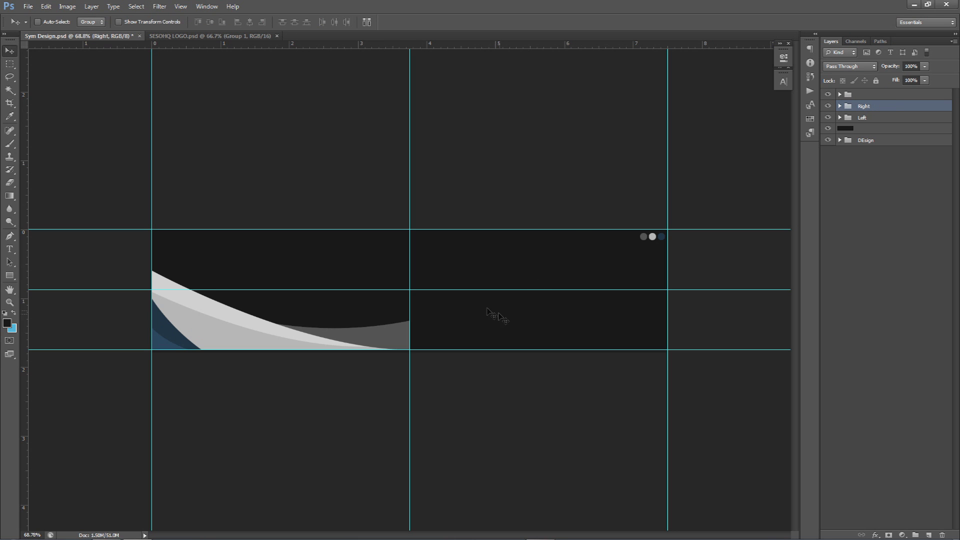
pyautogui.hotkey('ctrl', 't')
pyautogui.rightClick(347, 308)
pyautogui.click(380, 456)
pyautogui.moveTo(214, 311); pyautogui.dragTo(455, 322)
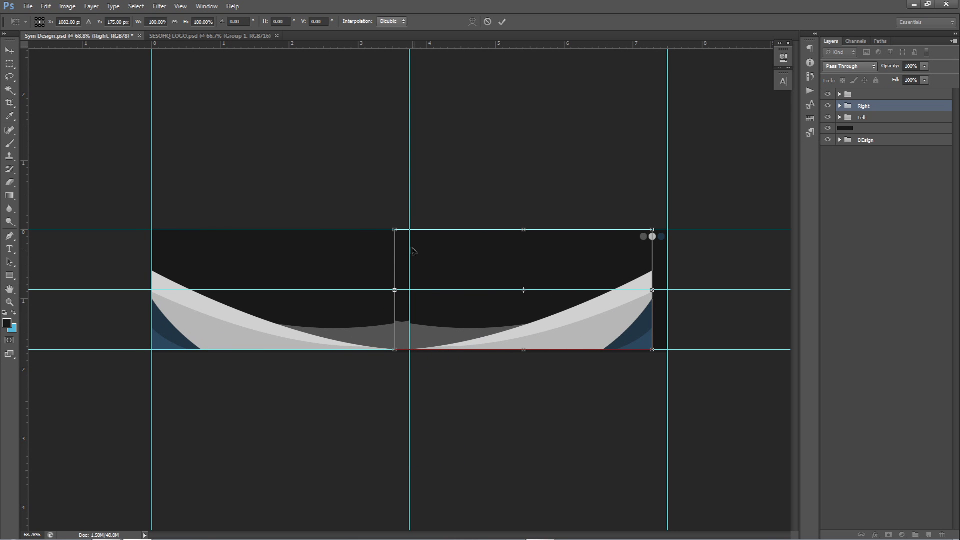
pyautogui.moveTo(423, 255); pyautogui.dragTo(439, 257)
pyautogui.hotkey('ctrl', '+')
pyautogui.hotkey('ctrl', '+')
pyautogui.scroll(-5, 389, 270)
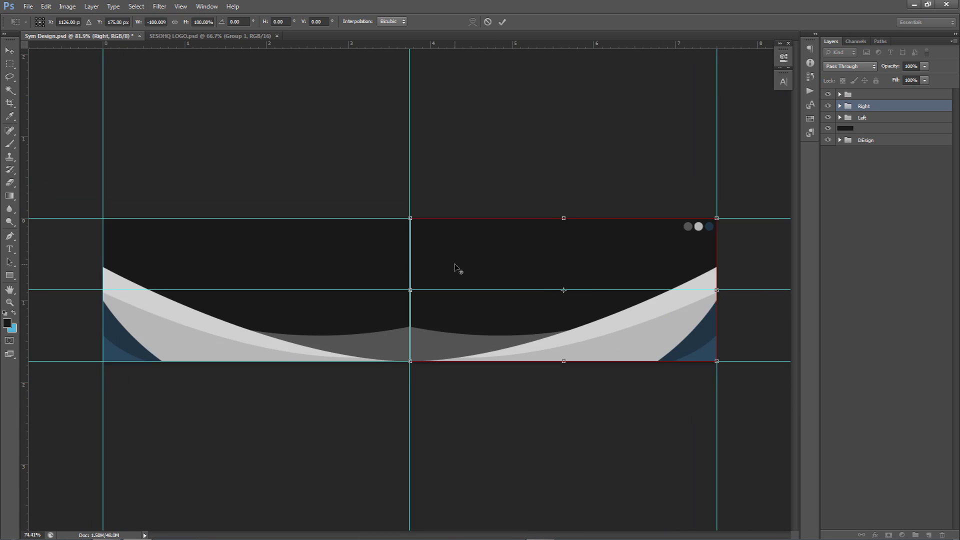
pyautogui.click(502, 22)
# Step: Hide the guides and examine the seam between the two halves at the banner's centre
pyautogui.hotkey('ctrl', ';')
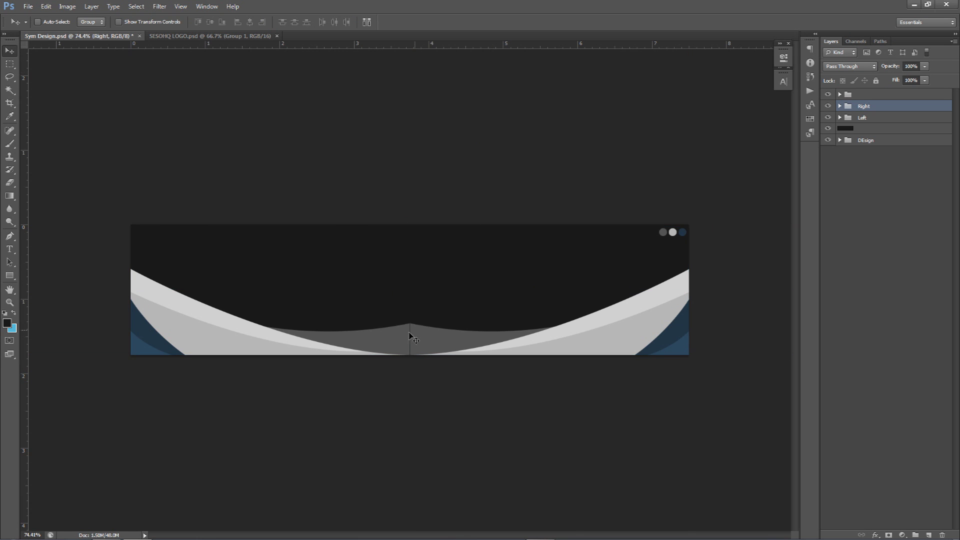
pyautogui.scroll(8, 409, 334)
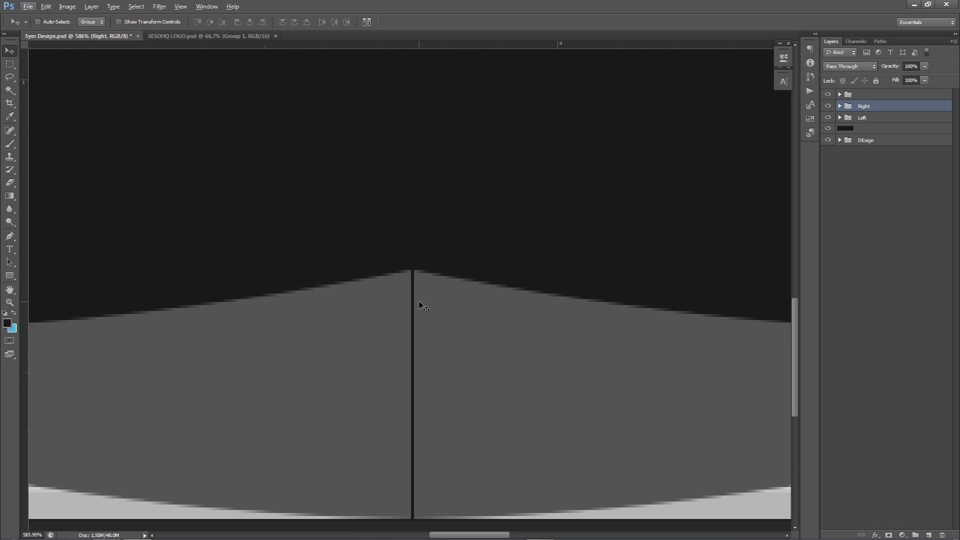
pyautogui.scroll(-1, 423, 309)
pyautogui.scroll(4, 415, 330)
pyautogui.scroll(-2, 419, 312)
# Step: Remove the Right group and show the guides and pixel grid at the left half's inner edge
pyautogui.press('Delete')
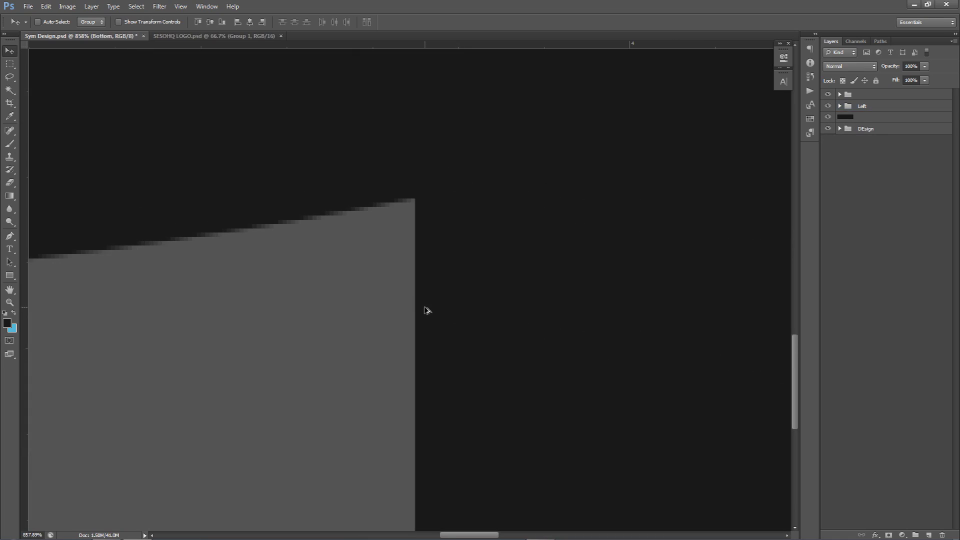
pyautogui.hotkey('ctrl', 'h')
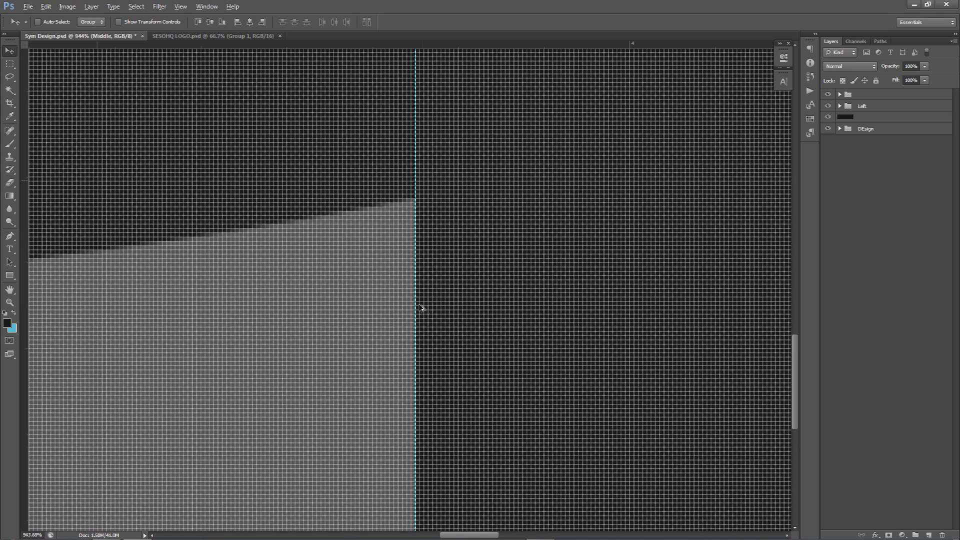
# Step: Inspect the left half's inner edge at the centre guide, clear the active selection and select the Highlight layer in the Left group
pyautogui.scroll(7, 422, 307)
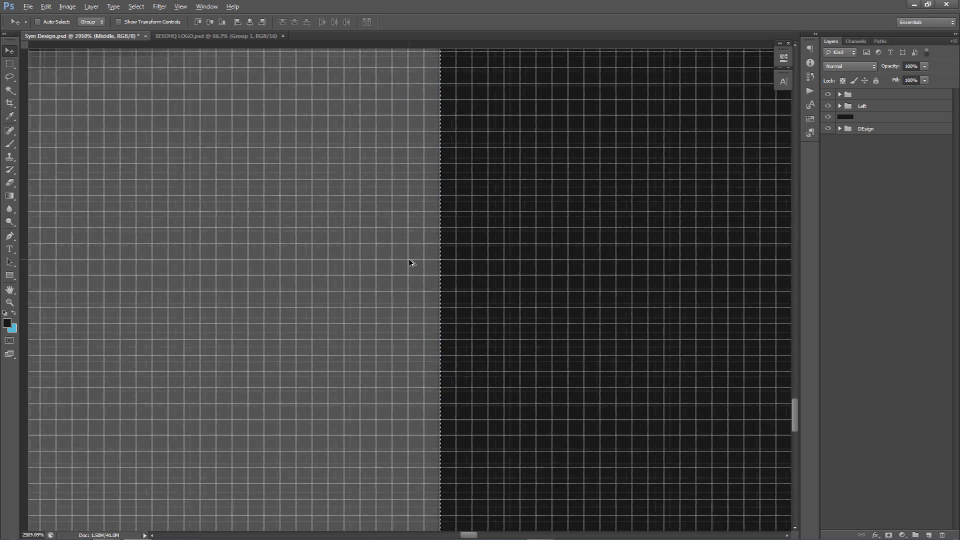
pyautogui.scroll(-8, 408, 262)
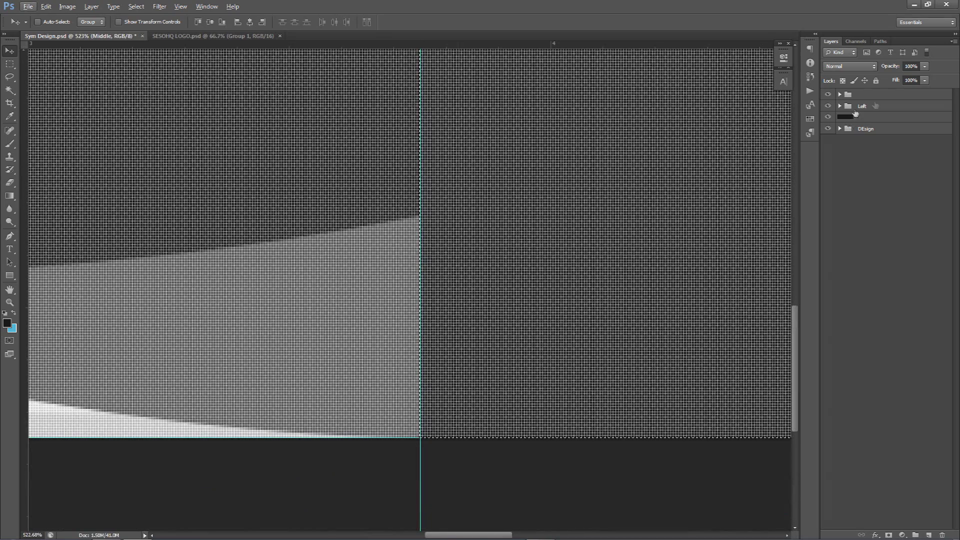
pyautogui.click(860, 106)
pyautogui.click(841, 107)
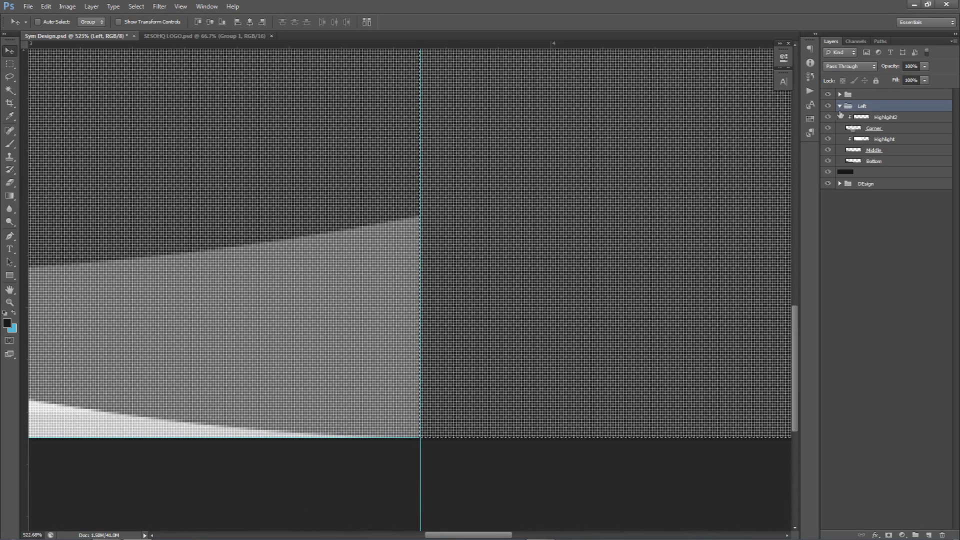
pyautogui.click(872, 141)
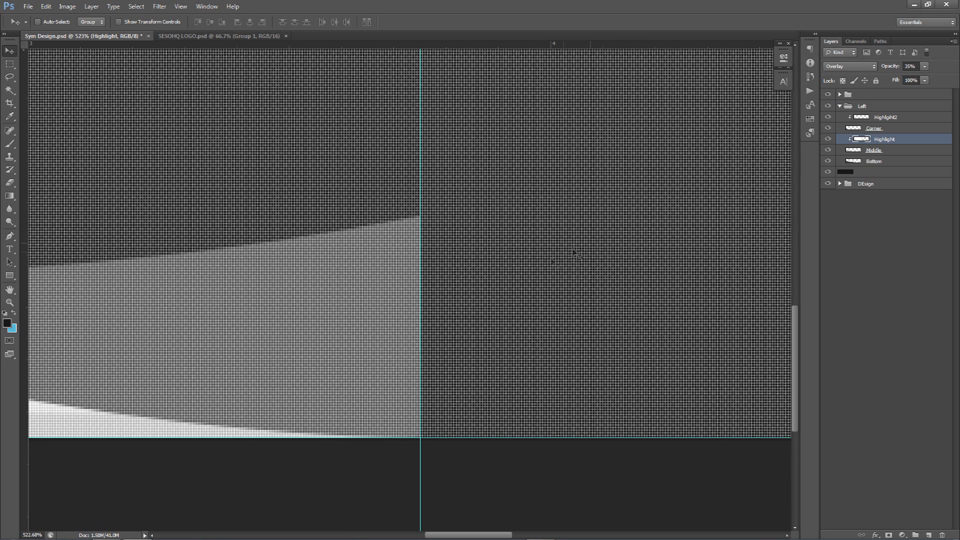
pyautogui.scroll(-5, 548, 261)
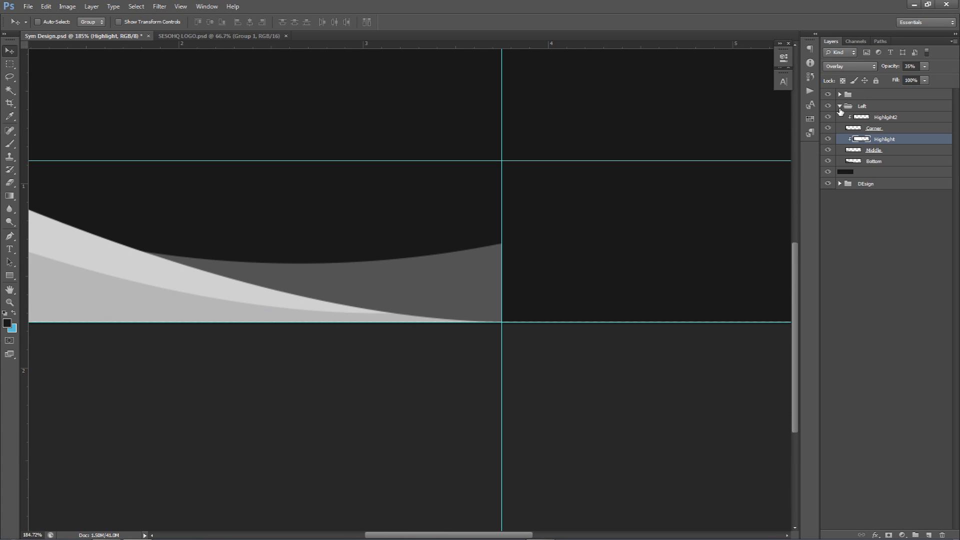
# Step: Collapse the Left group, duplicate it and rename the copy Right
pyautogui.click(840, 106)
pyautogui.hotkey('ctrl', 'j')
pyautogui.doubleClick(862, 107)
pyautogui.write('Right')
pyautogui.press('Return')
pyautogui.scroll(-1, 400, 269)
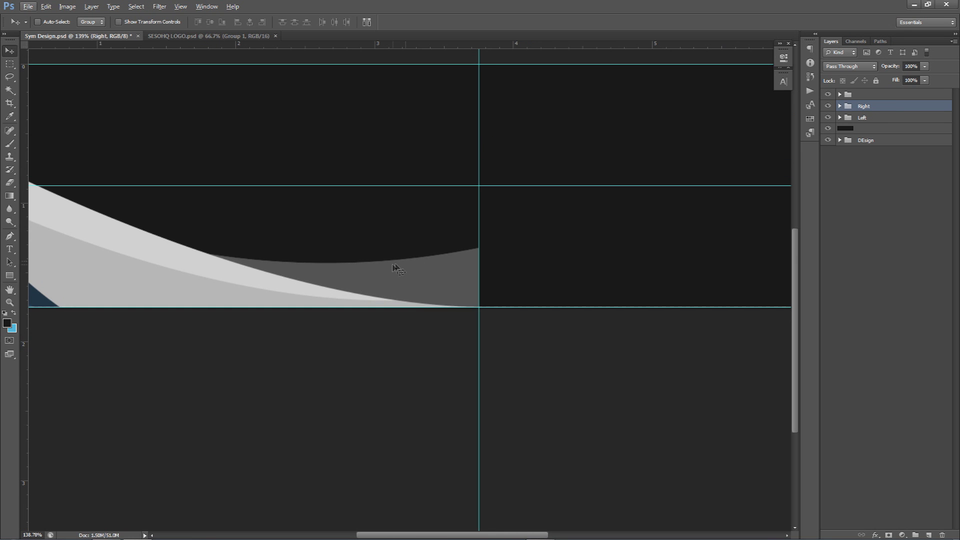
# Step: Flip the Right group horizontally, move it against the centre guide in the banner's right half, and hide the guides
pyautogui.hotkey('ctrl', 't')
pyautogui.rightClick(399, 256)
pyautogui.click(453, 407)
pyautogui.moveTo(326, 254); pyautogui.dragTo(523, 257)
pyautogui.moveTo(522, 258); pyautogui.dragTo(521, 259)
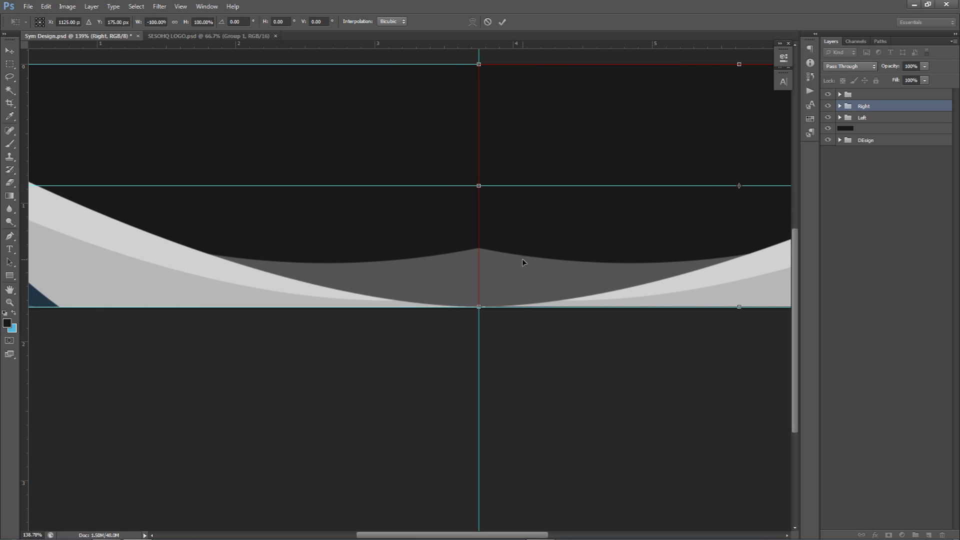
pyautogui.press('Return')
pyautogui.hotkey('ctrl', 'h')
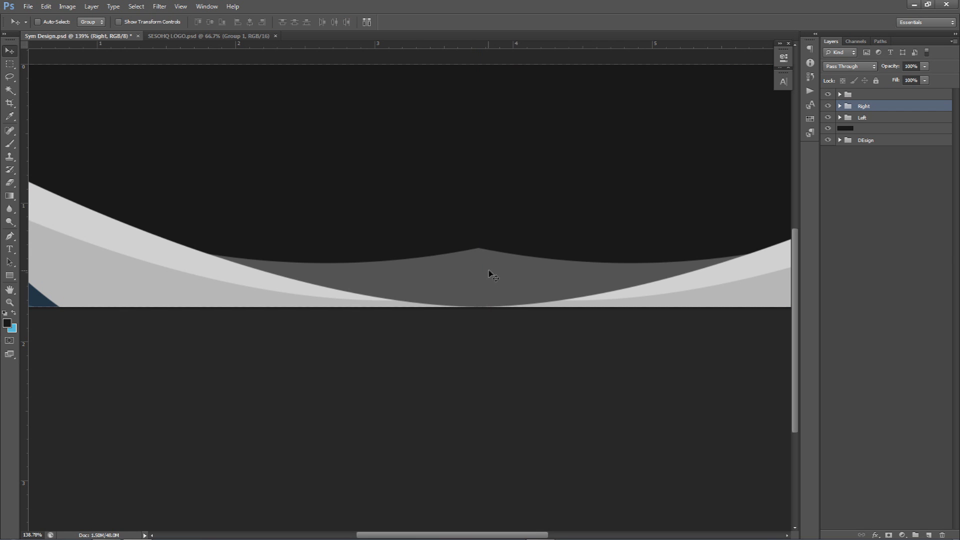
pyautogui.scroll(-3, 542, 260)
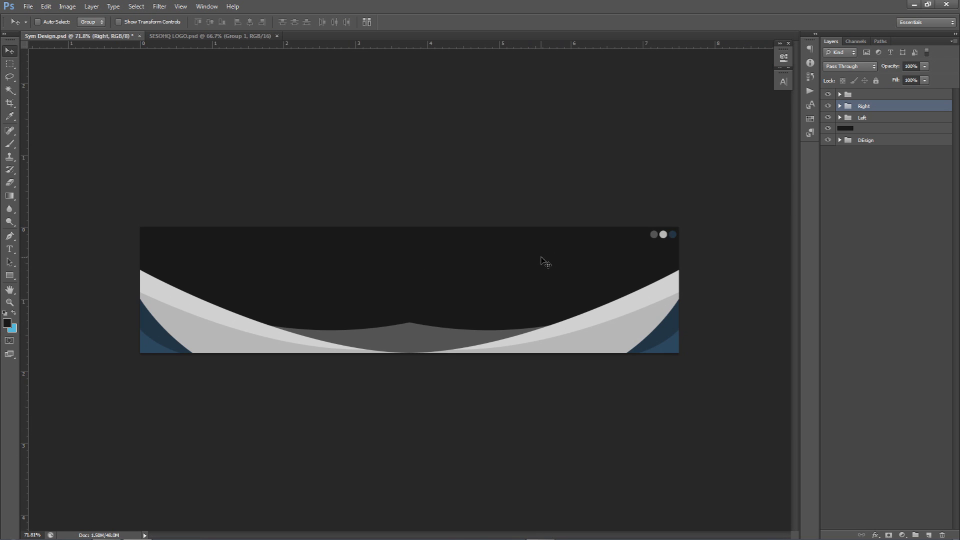
pyautogui.scroll(1, 560, 254)
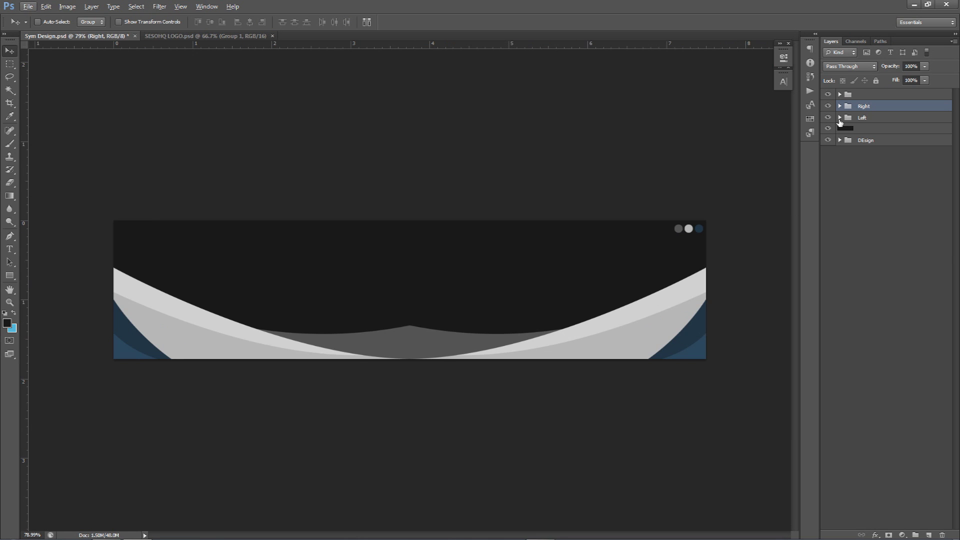
# Step: Take the Bottom layers out of the Left and Right groups and stack them together directly below the Left group
pyautogui.click(840, 118)
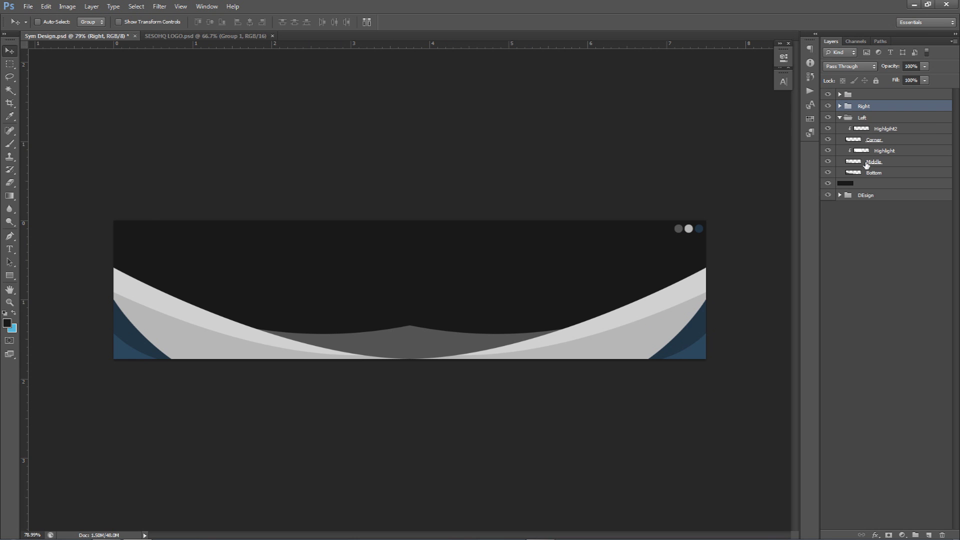
pyautogui.click(839, 106)
pyautogui.click(872, 228)
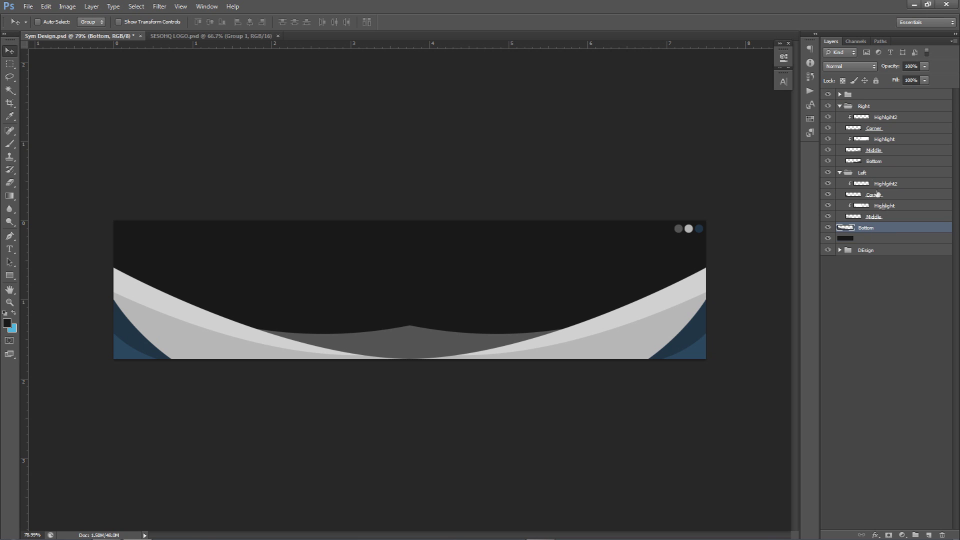
pyautogui.click(840, 173)
pyautogui.moveTo(878, 161); pyautogui.dragTo(892, 165)
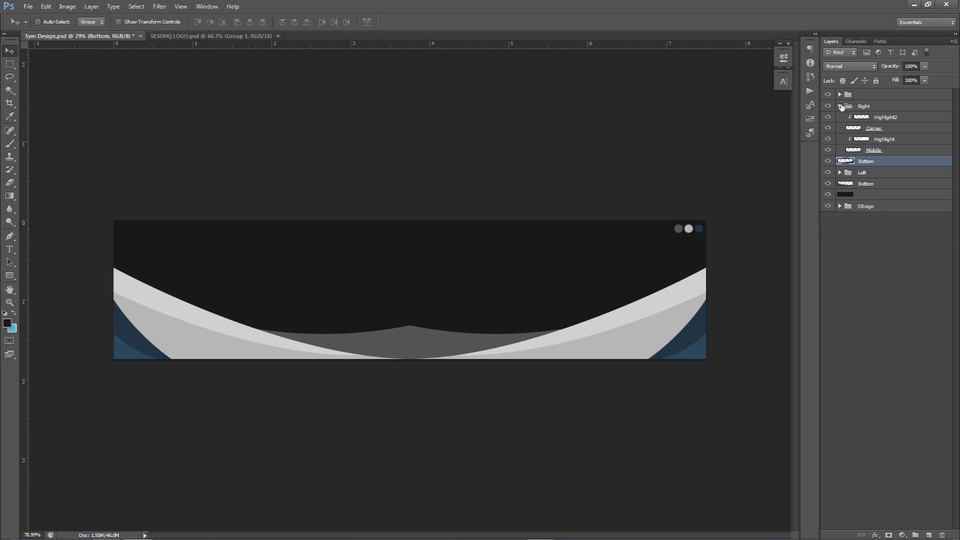
pyautogui.click(840, 106)
pyautogui.moveTo(888, 119); pyautogui.dragTo(883, 135)
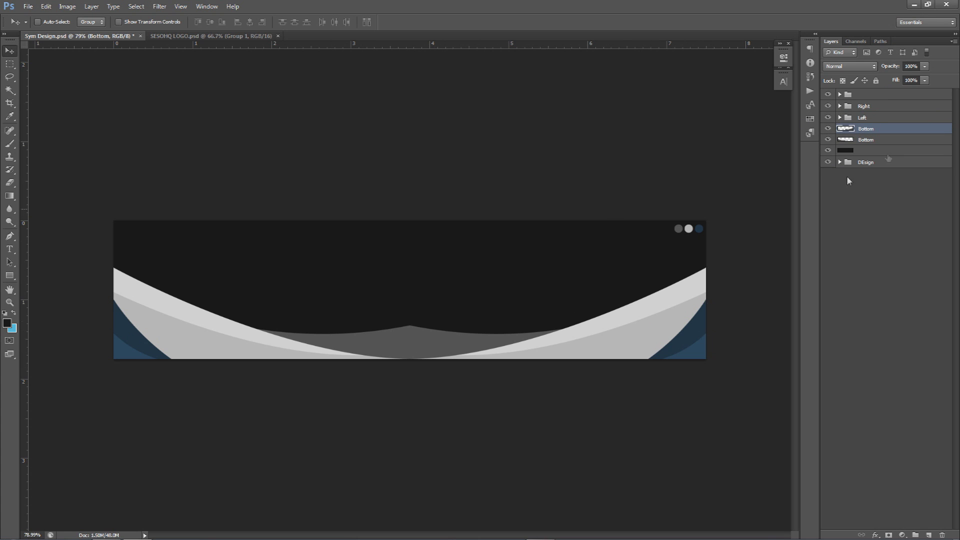
# Step: Try moving both Bottom layers upward together and undo the move
pyautogui.keyDown('shift'); pyautogui.click(873, 140); pyautogui.keyUp('shift')
pyautogui.moveTo(449, 285); pyautogui.dragTo(489, 272)
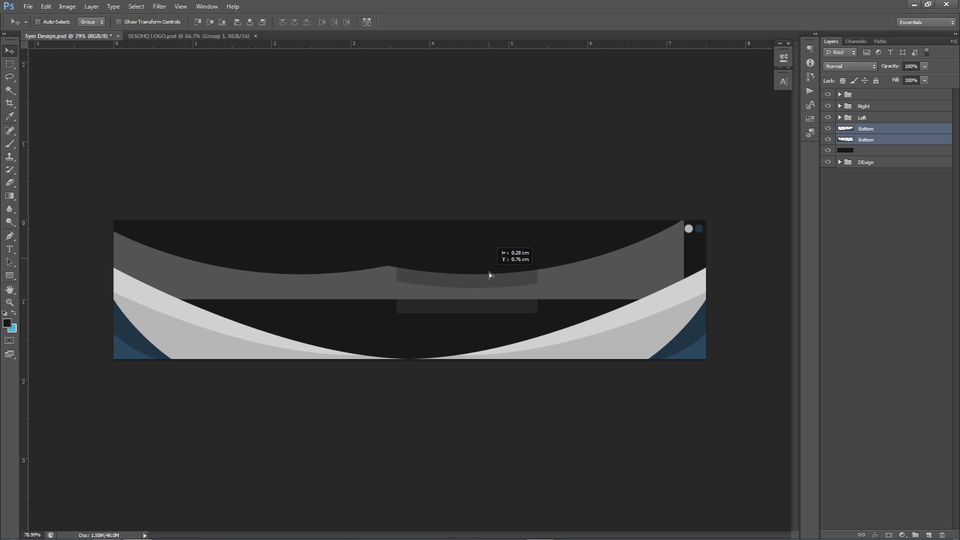
pyautogui.hotkey('ctrl', 'z')
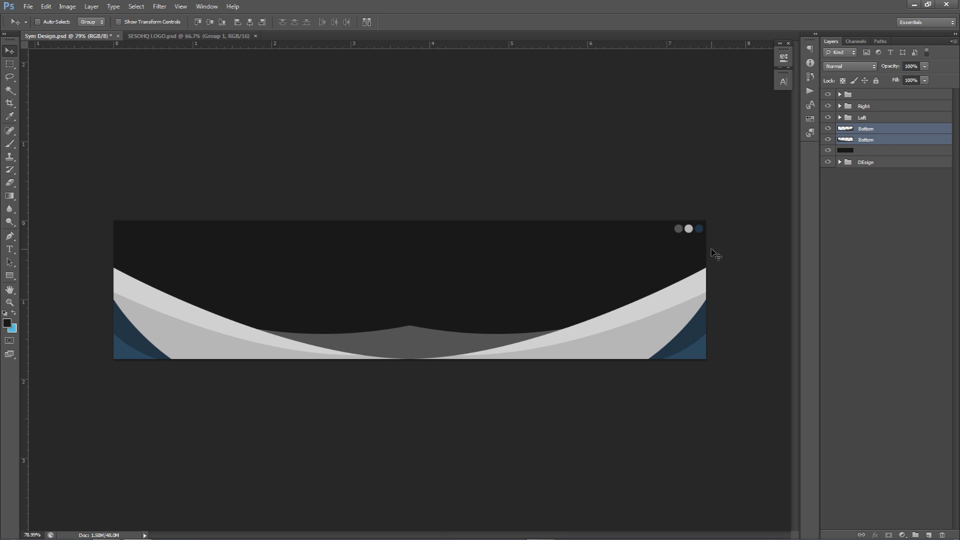
# Step: Add a new layer above the Bottom layers and trace the left half of the grey shape's upper curve to its peak with the Pen tool
pyautogui.click(873, 130)
pyautogui.click(928, 535)
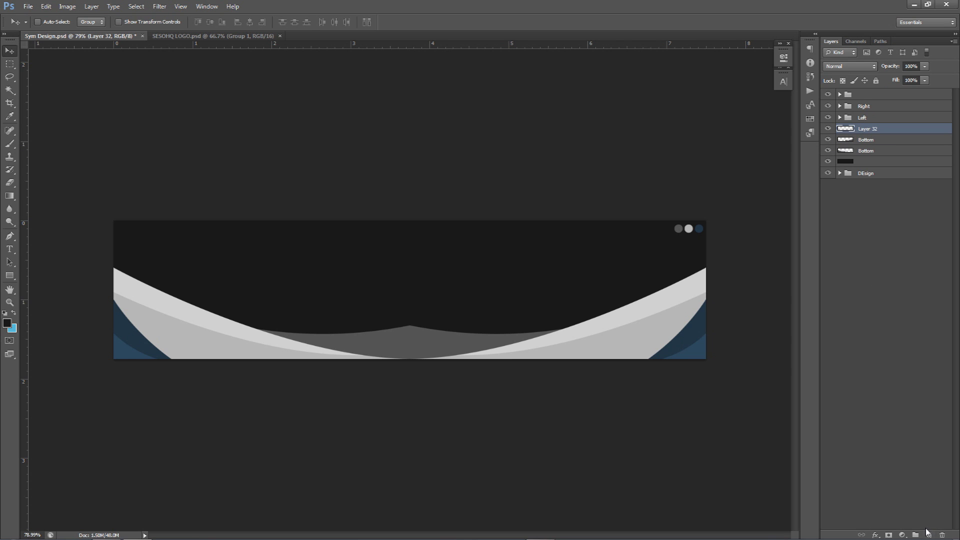
pyautogui.press('p')
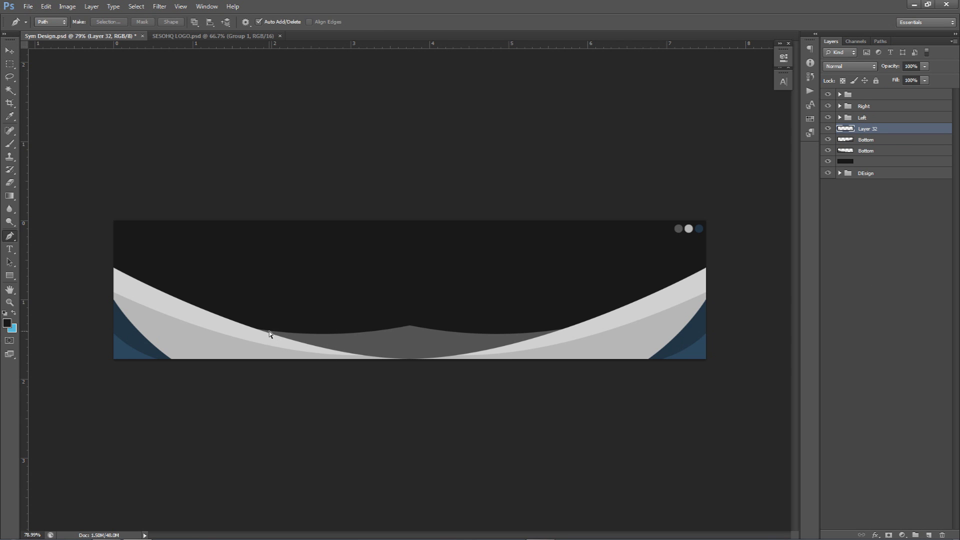
pyautogui.scroll(3, 272, 336)
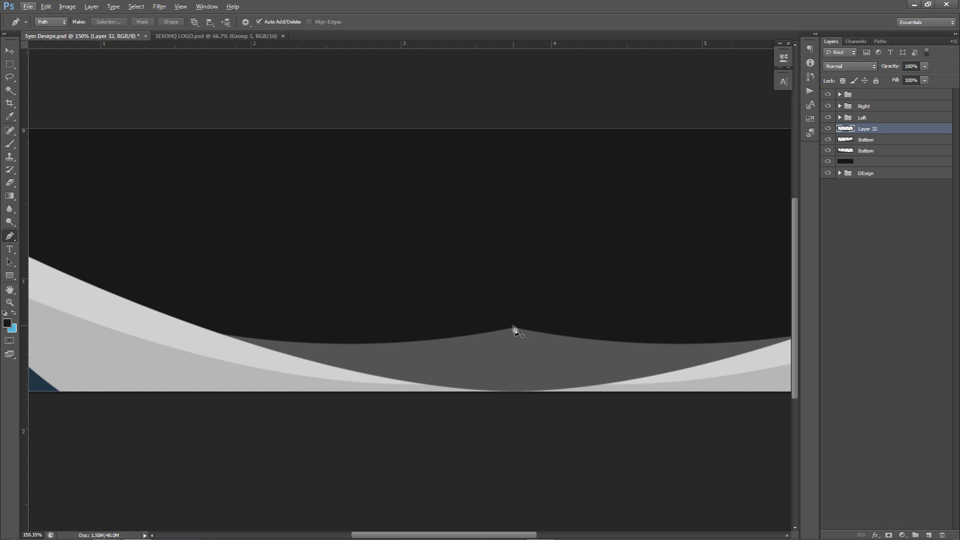
pyautogui.click(224, 335)
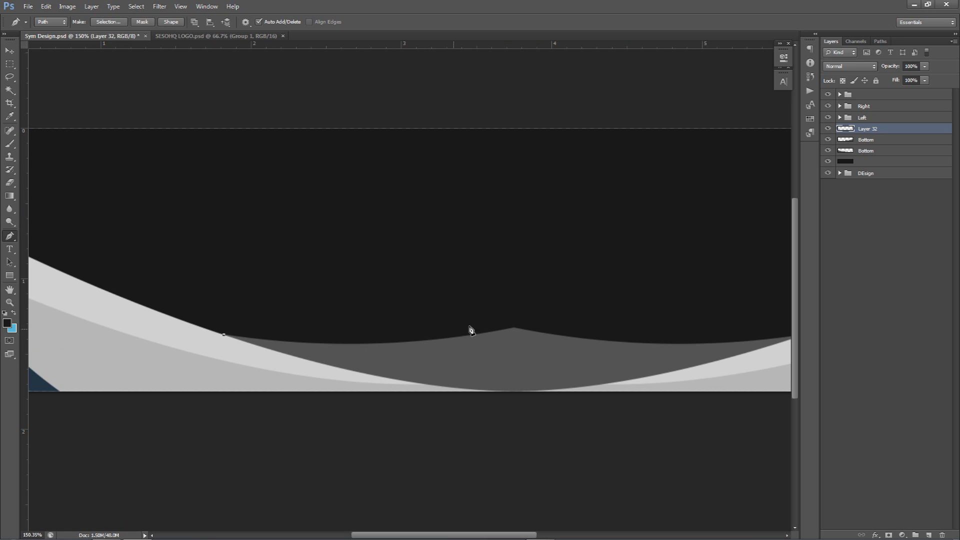
pyautogui.moveTo(513, 328); pyautogui.dragTo(561, 326)
pyautogui.moveTo(465, 330); pyautogui.dragTo(348, 360)
pyautogui.keyDown('alt'); pyautogui.click(513, 328); pyautogui.keyUp('alt')
# Step: Trace the right half of the grey shape's upper curve and close the path through a point below the banner
pyautogui.moveTo(648, 341); pyautogui.dragTo(426, 329)
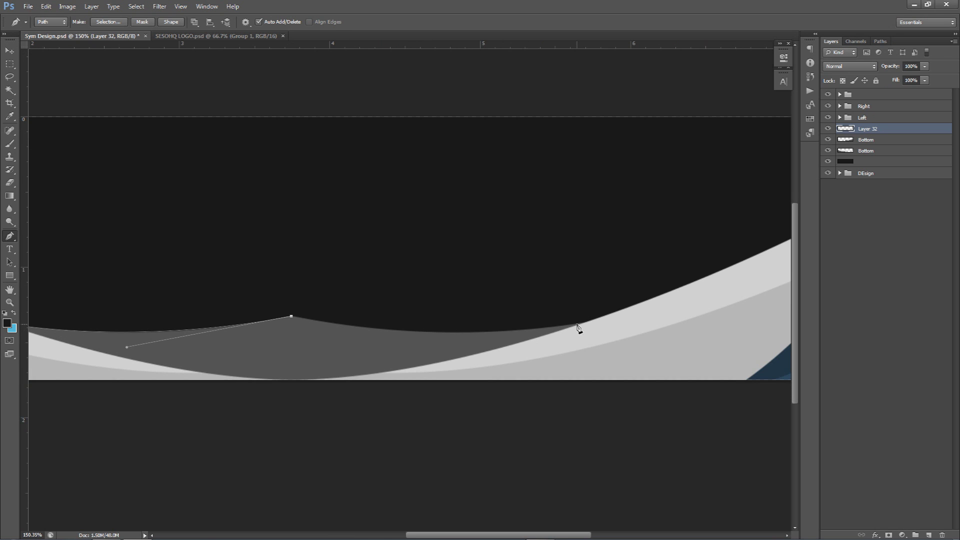
pyautogui.moveTo(586, 323); pyautogui.dragTo(614, 319)
pyautogui.moveTo(556, 328); pyautogui.dragTo(423, 347)
pyautogui.scroll(-3, 587, 328)
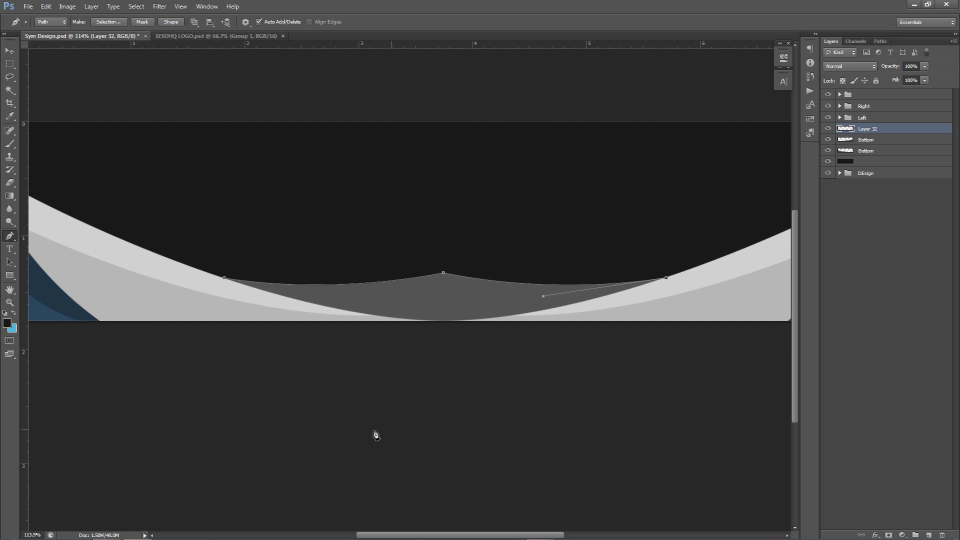
pyautogui.moveTo(543, 296); pyautogui.dragTo(405, 456)
pyautogui.click(224, 279)
# Step: Fill the closed path with the dark blue #203545 sampled from the banner's corner shape
pyautogui.rightClick(437, 282)
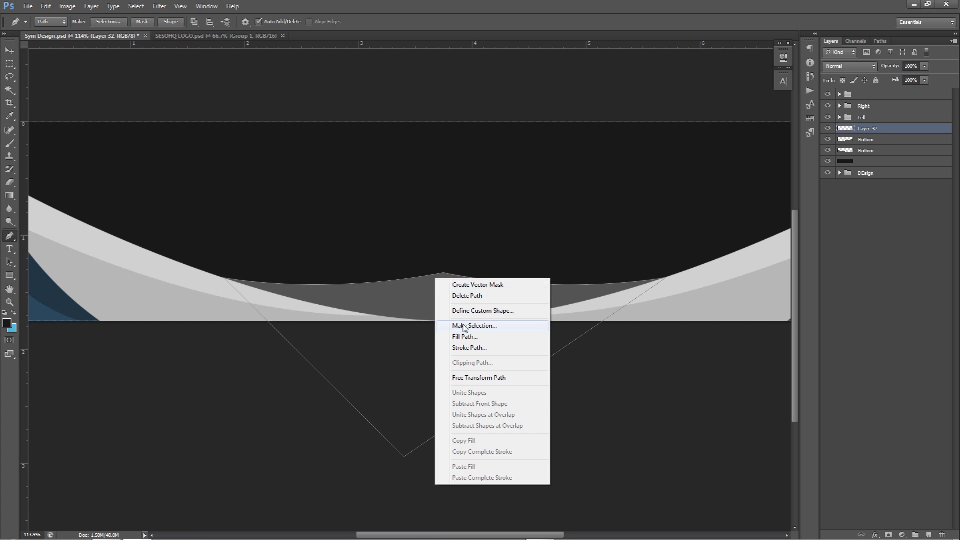
pyautogui.click(465, 337)
pyautogui.click(500, 150)
pyautogui.click(458, 176)
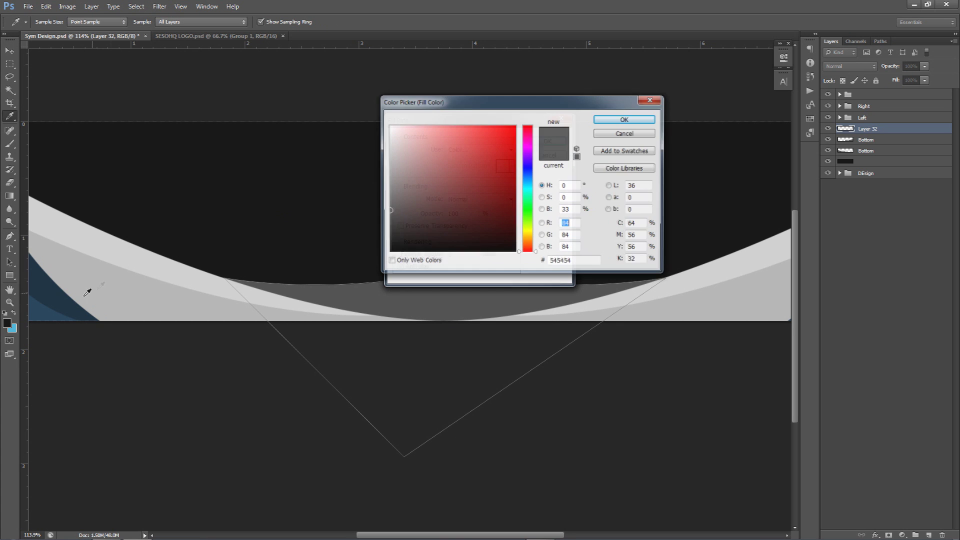
pyautogui.click(49, 285)
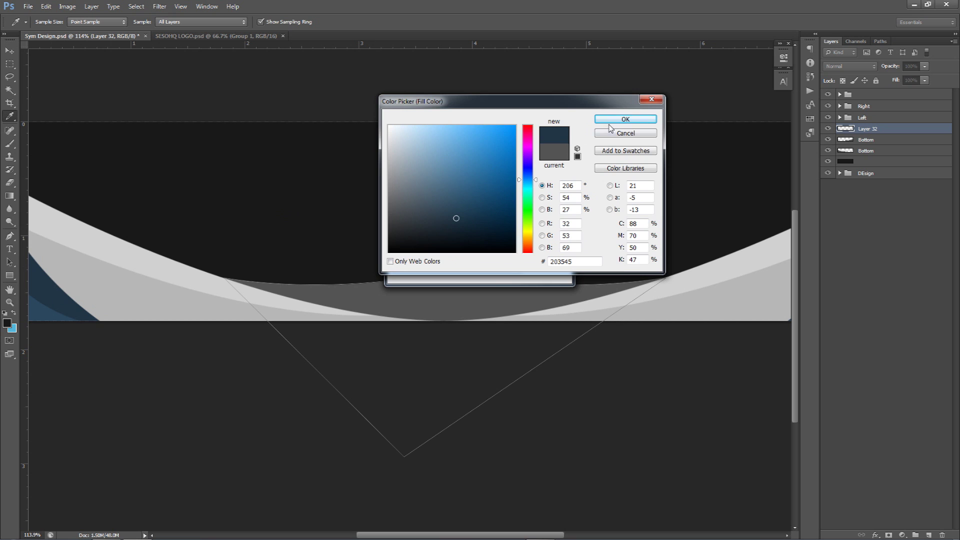
pyautogui.click(625, 119)
pyautogui.click(548, 140)
# Step: Delete the path and move the dark blue shape down so a grey strip shows above it
pyautogui.press('p')
pyautogui.rightClick(563, 164)
pyautogui.click(589, 180)
pyautogui.press('v')
pyautogui.moveTo(519, 235); pyautogui.dragTo(517, 248)
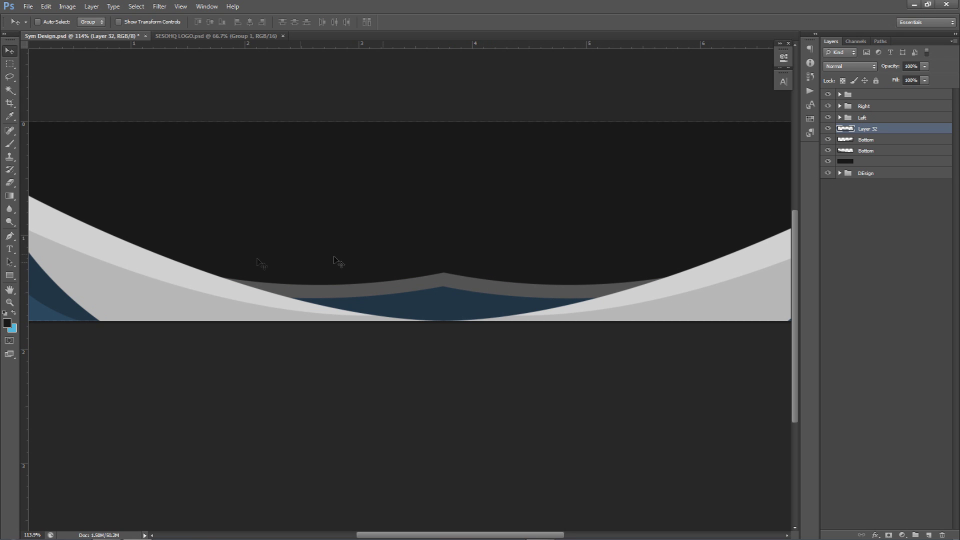
# Step: Duplicate the dark blue shape and place the copy lower, with its peak just above the banner's bottom edge
pyautogui.hotkey('ctrl', '0')
pyautogui.press('alt')
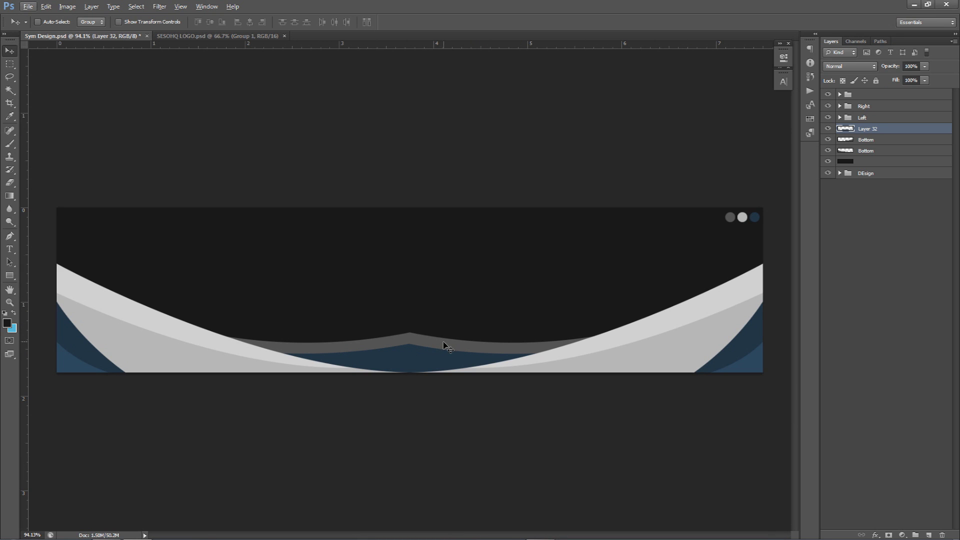
pyautogui.press('alt')
pyautogui.moveTo(470, 275); pyautogui.dragTo(467, 300)
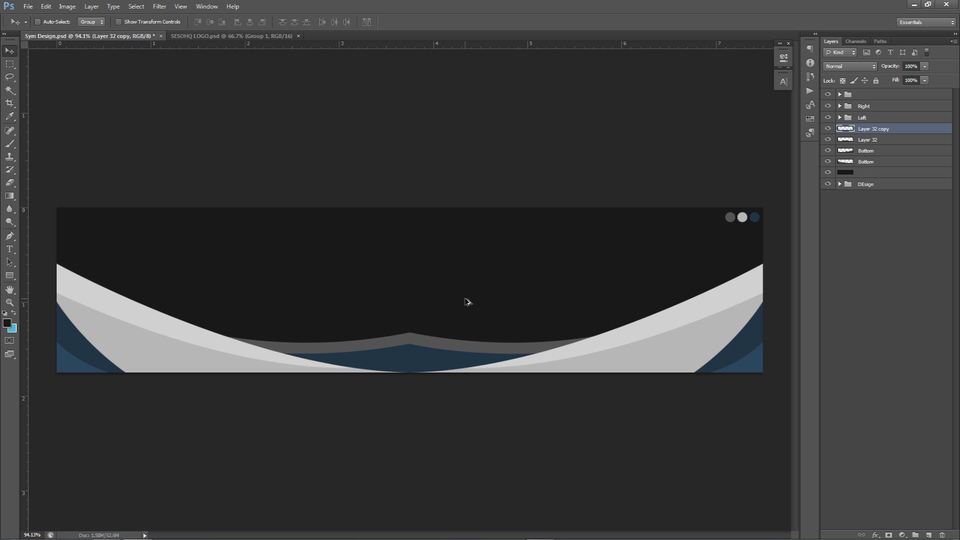
pyautogui.hotkey('ctrl', 't')
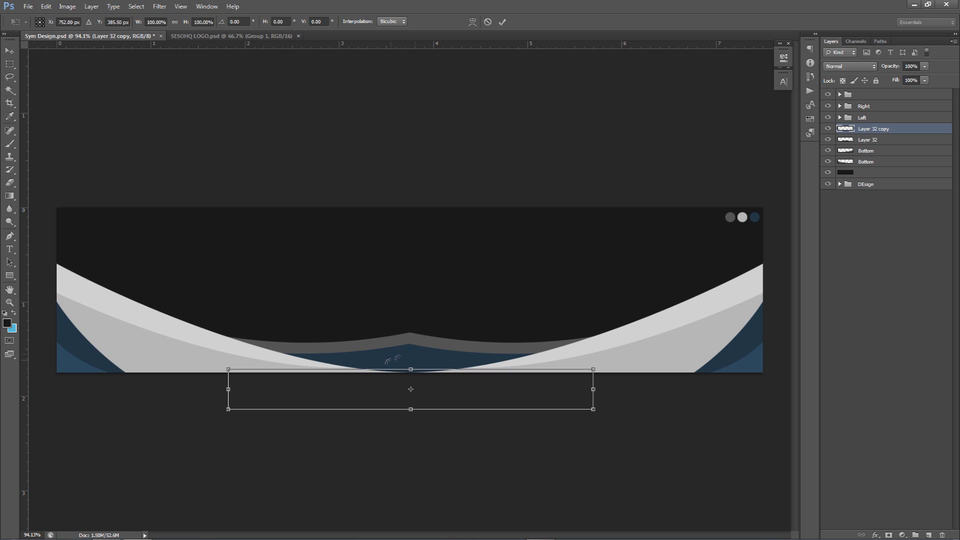
pyautogui.moveTo(438, 382); pyautogui.dragTo(438, 372)
pyautogui.press('Return')
# Step: Turn the lower copy white with a Hue/Saturation Lightness of +100 and set its blend mode to Overlay
pyautogui.hotkey('ctrl', 'u')
pyautogui.write('100')
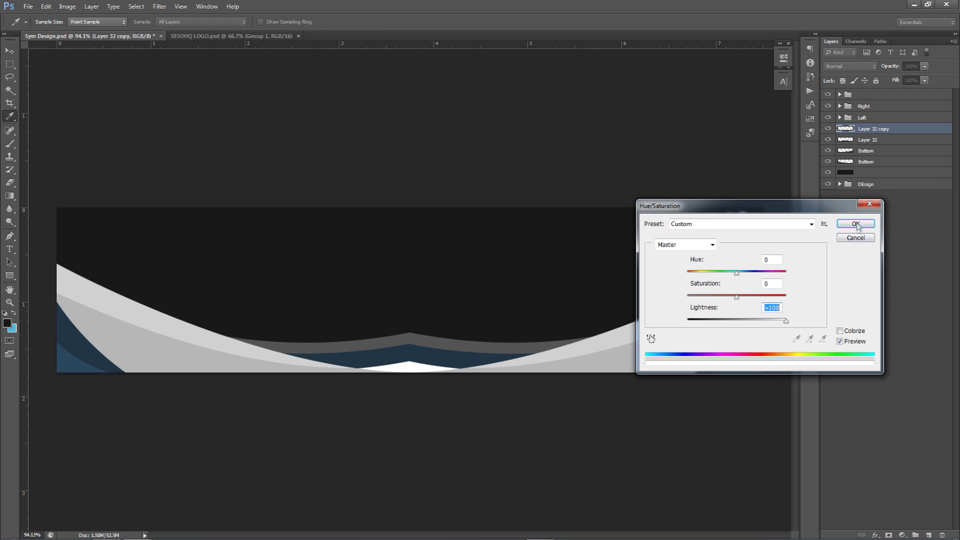
pyautogui.press('Return')
pyautogui.click(874, 66)
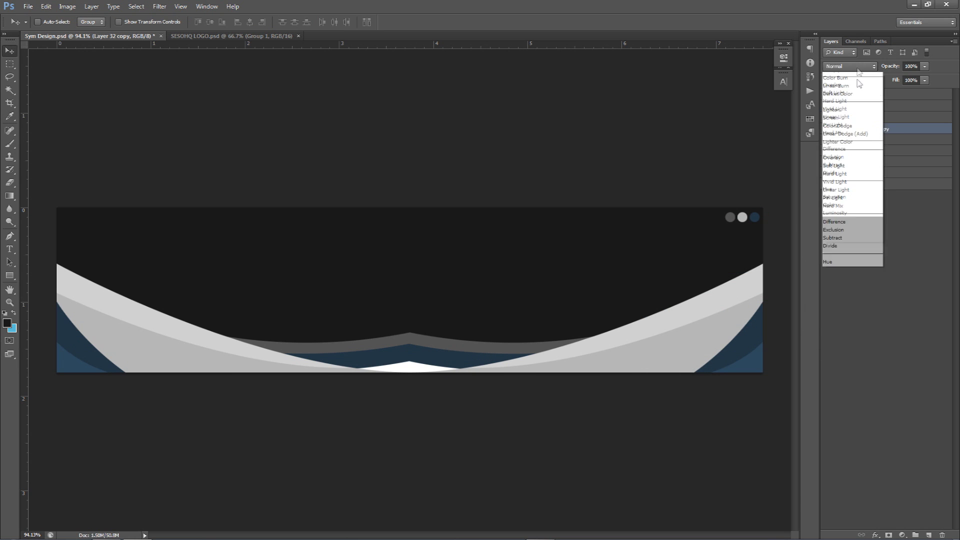
pyautogui.click(840, 197)
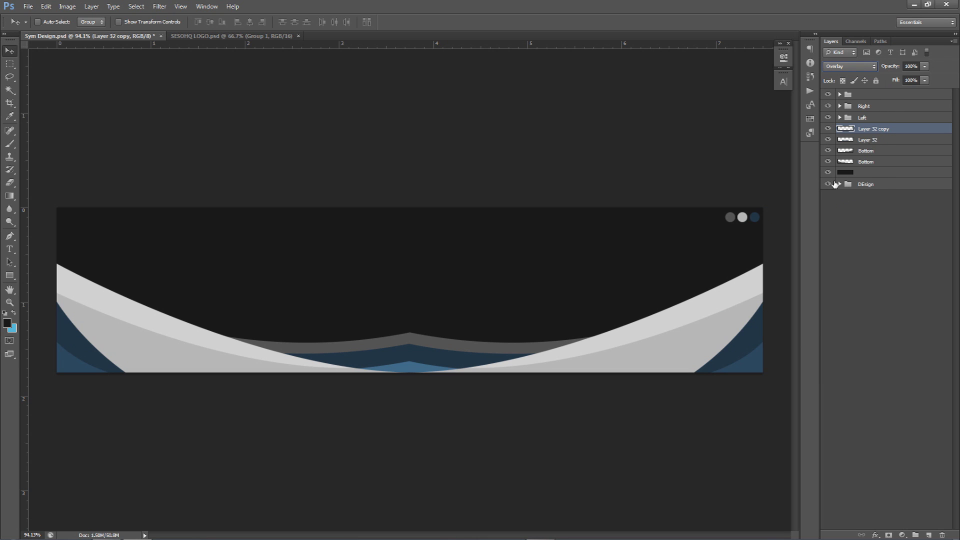
# Step: Lower the opacity of the Overlay copy to 35%
pyautogui.click(924, 66)
pyautogui.moveTo(918, 75); pyautogui.dragTo(907, 77)
pyautogui.click(631, 235)
pyautogui.hotkey('ctrl', '-')
pyautogui.click(918, 68)
pyautogui.write('35')
pyautogui.press('Return')
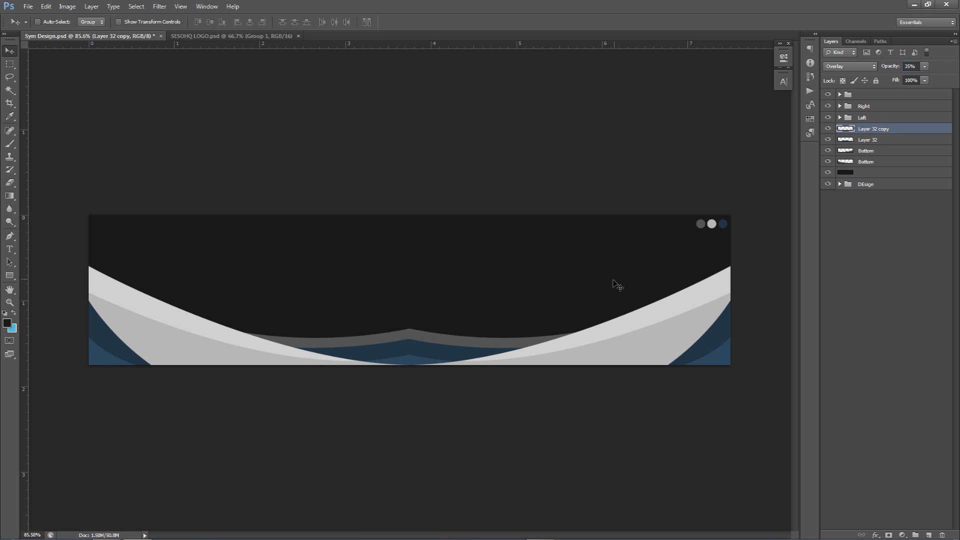
# Step: Rename Layer 32 as 1 and Layer 32 copy as 2
pyautogui.doubleClick(869, 140)
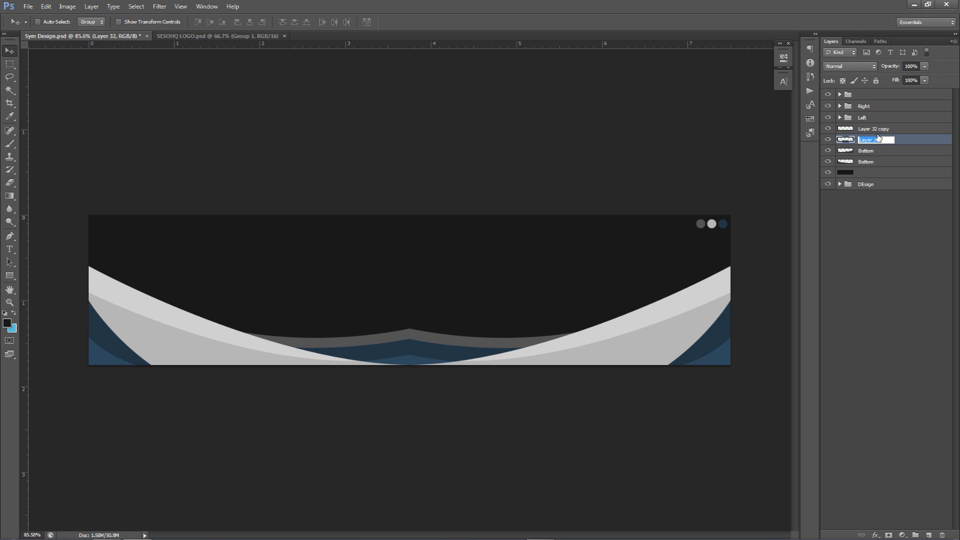
pyautogui.write('1')
pyautogui.press('Return')
pyautogui.doubleClick(873, 128)
pyautogui.write('2')
pyautogui.press('Return')
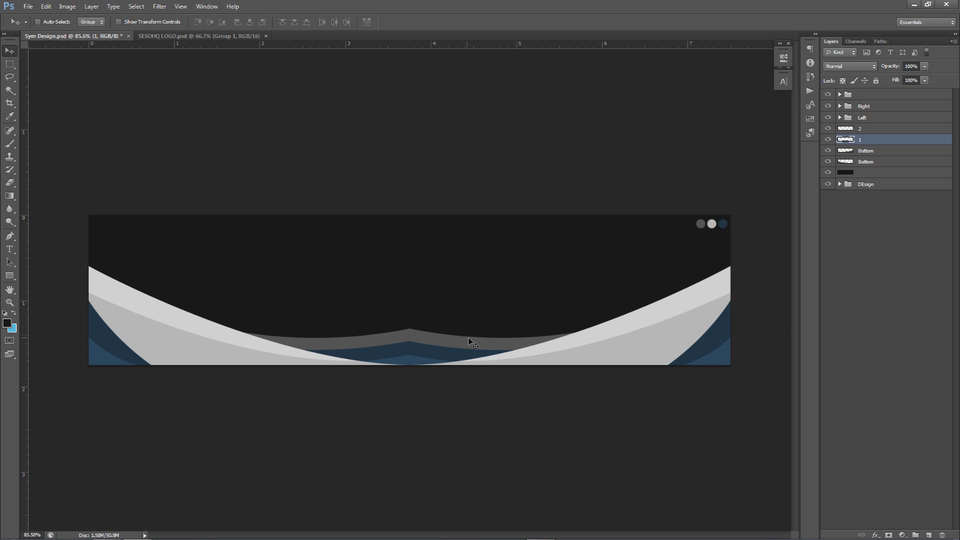
# Step: Show the guides and put the two Bottom layers into a group named Bottom
pyautogui.hotkey('ctrl', ';')
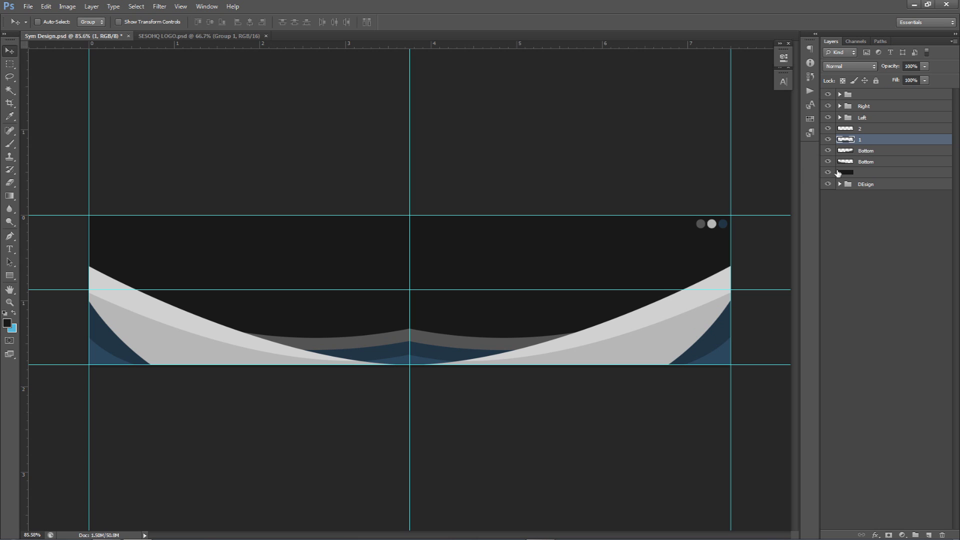
pyautogui.click(871, 153)
pyautogui.keyDown('shift'); pyautogui.click(871, 163); pyautogui.keyUp('shift')
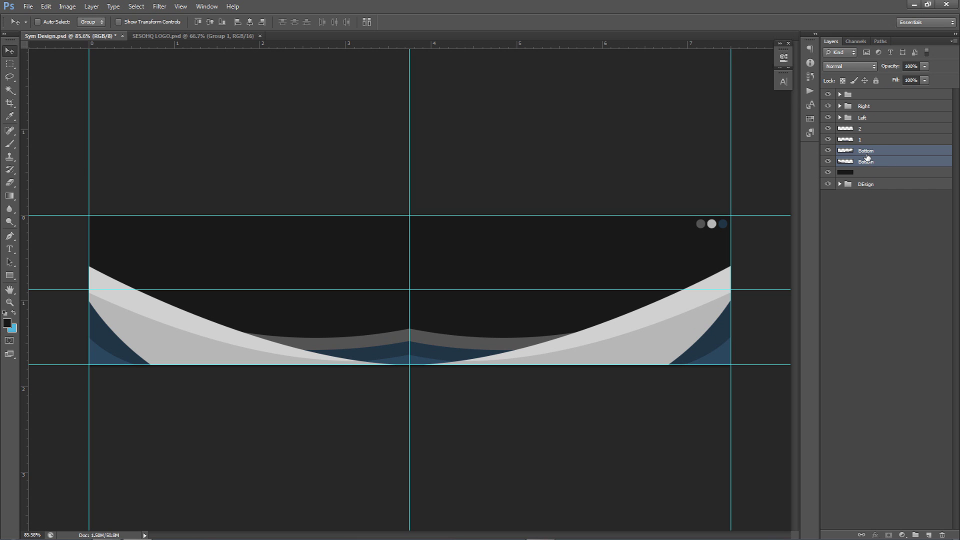
pyautogui.hotkey('ctrl', 'g')
pyautogui.rightClick(875, 155)
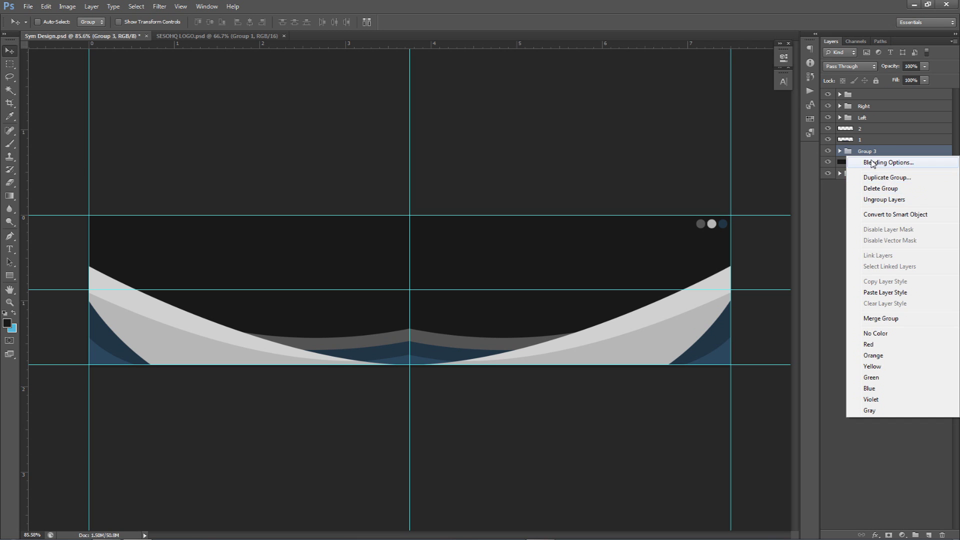
pyautogui.click(871, 153)
pyautogui.doubleClick(866, 151)
pyautogui.write('Bottom')
pyautogui.press('Return')
pyautogui.click(826, 153)
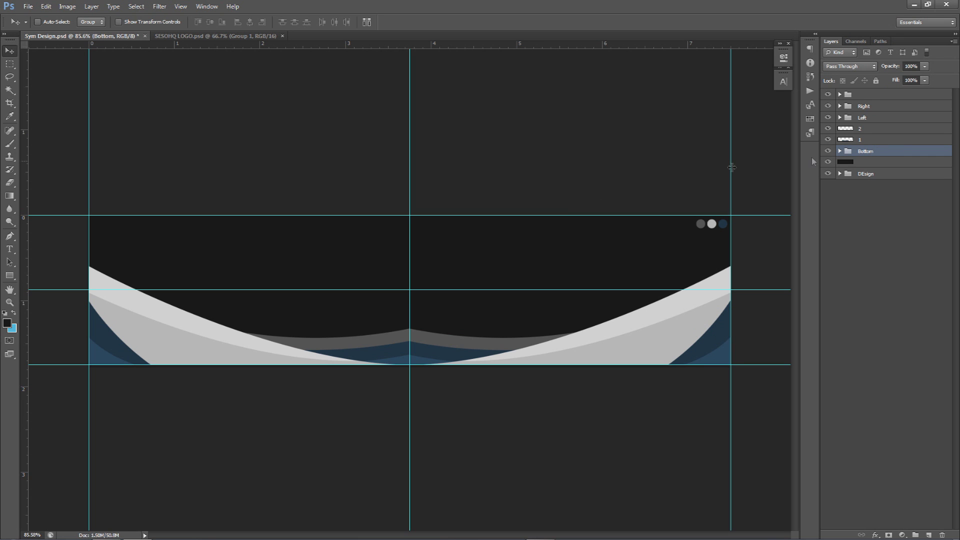
# Step: Add a new layer above the Bottom group and clip it to that group
pyautogui.hotkey('ctrl', '+')
pyautogui.scroll(4, 381, 342)
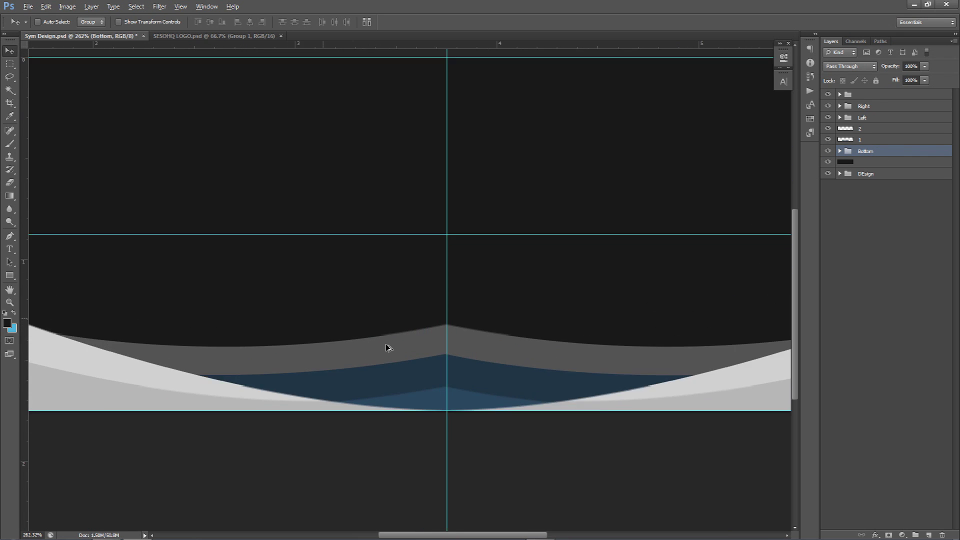
pyautogui.click(928, 533)
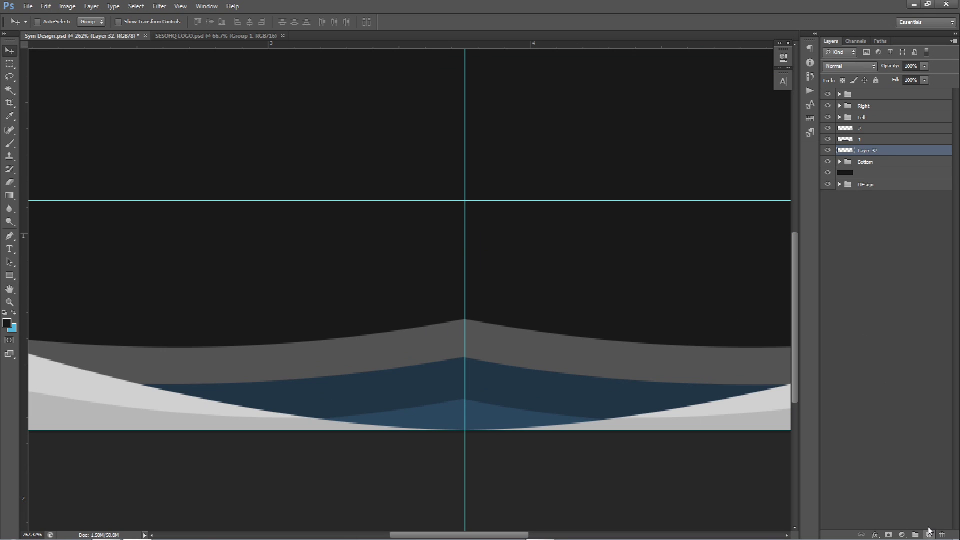
pyautogui.rightClick(894, 157)
pyautogui.click(882, 273)
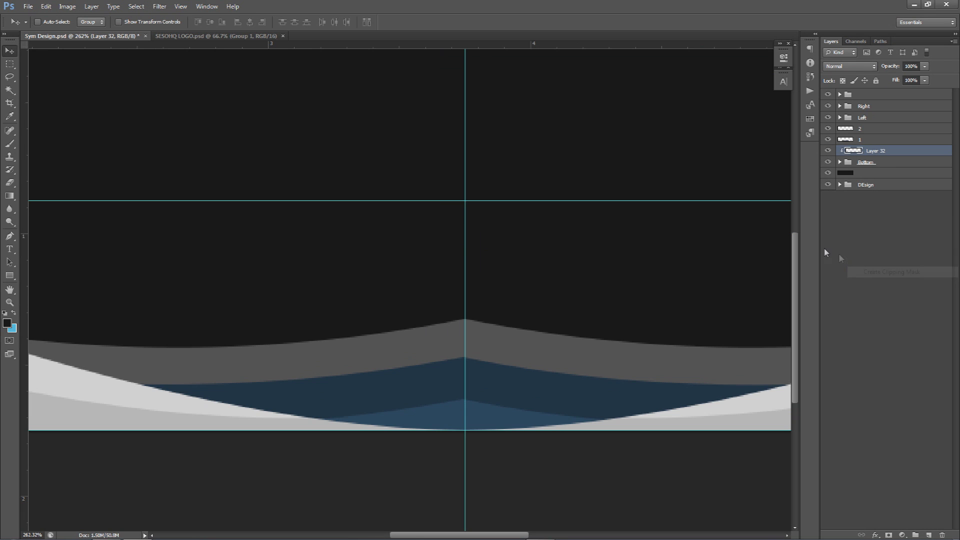
# Step: Draw a closed Pen path over the left half of the grey band's peak, ending at the centre guide, and nudge its lower point slightly up
pyautogui.press('p')
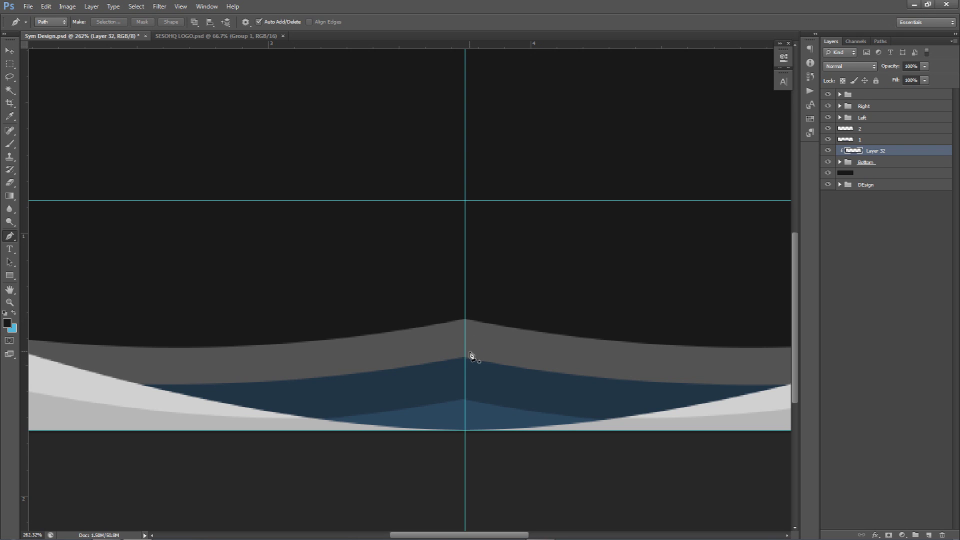
pyautogui.click(291, 320)
pyautogui.moveTo(465, 354); pyautogui.dragTo(511, 355)
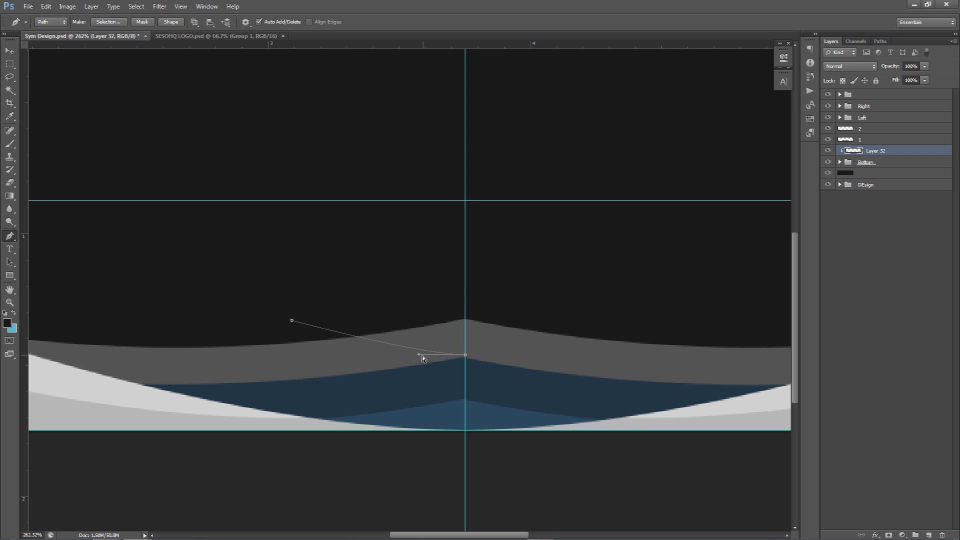
pyautogui.click(464, 259)
pyautogui.click(293, 320)
pyautogui.press('Up')
pyautogui.press('Up')
pyautogui.press('Up')
# Step: Fill the path with White in Normal mode at 100% opacity and delete the path
pyautogui.rightClick(492, 332)
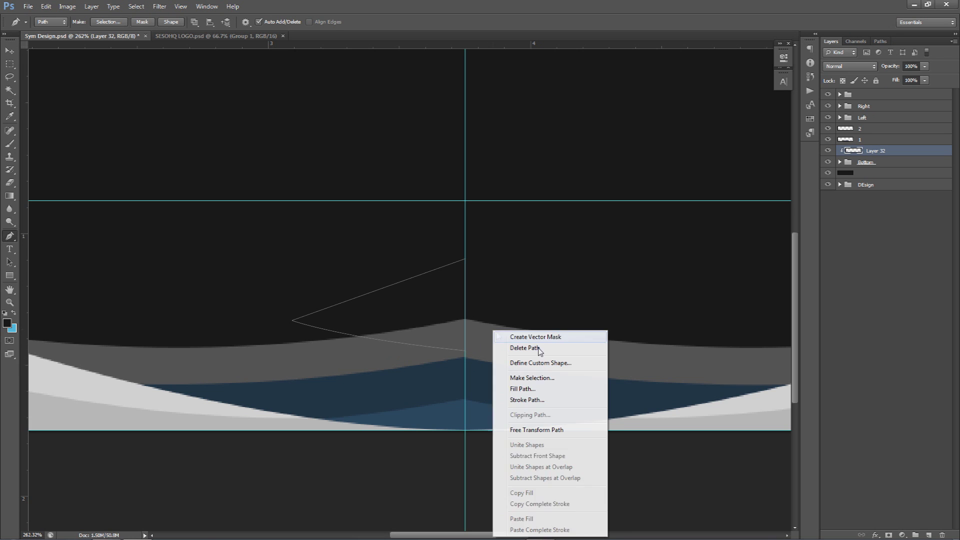
pyautogui.click(520, 388)
pyautogui.click(478, 149)
pyautogui.click(461, 232)
pyautogui.click(478, 150)
pyautogui.click(470, 243)
pyautogui.click(533, 141)
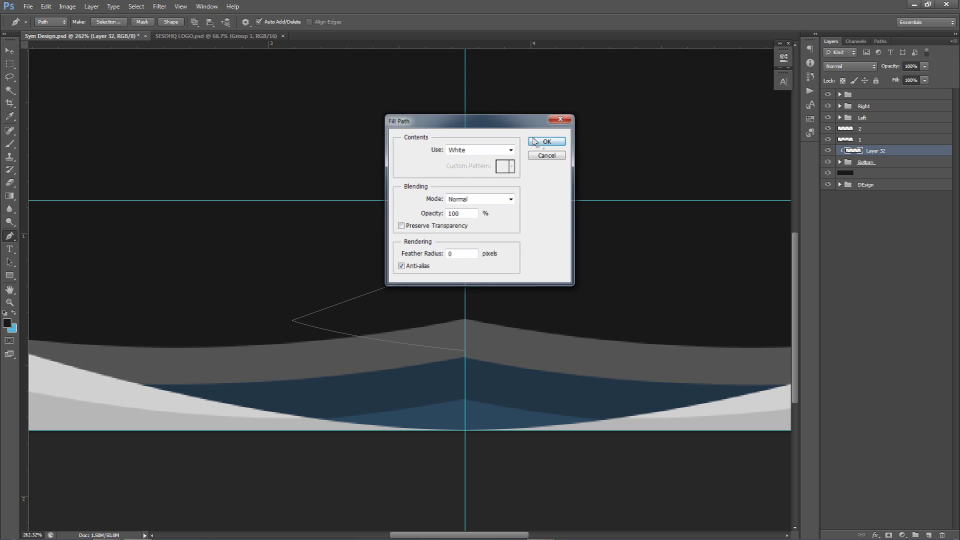
pyautogui.rightClick(503, 254)
pyautogui.click(530, 271)
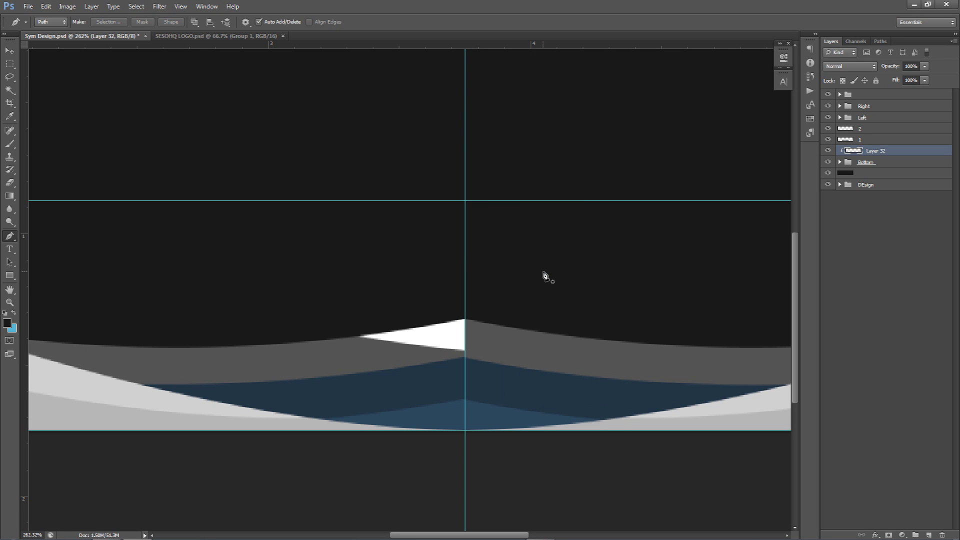
# Step: Duplicate the white highlight shape and flip the copy horizontally
pyautogui.press('v')
pyautogui.moveTo(413, 357); pyautogui.dragTo(509, 357)
pyautogui.hotkey('ctrl', 't')
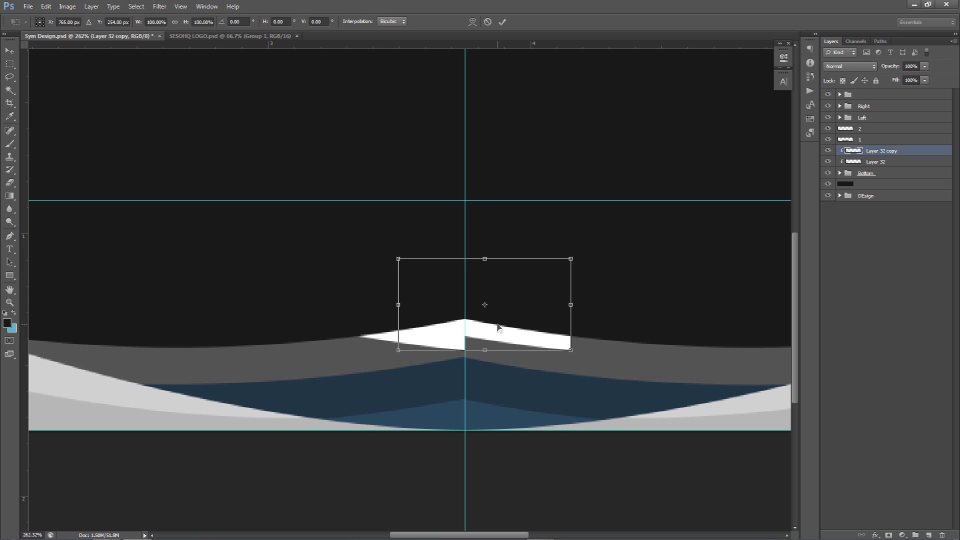
pyautogui.rightClick(499, 324)
pyautogui.click(531, 473)
# Step: Place the flipped copy against the centre guide so it mirrors the original highlight, and apply the transform
pyautogui.moveTo(433, 322); pyautogui.dragTo(493, 322)
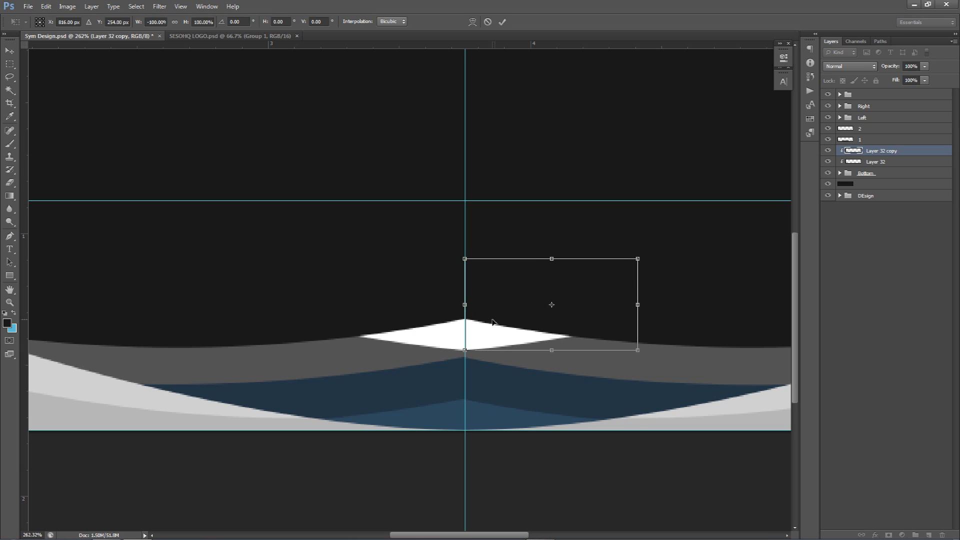
pyautogui.scroll(2, 473, 317)
pyautogui.moveTo(495, 314); pyautogui.dragTo(497, 318)
pyautogui.scroll(-1, 492, 340)
pyautogui.scroll(-3, 494, 343)
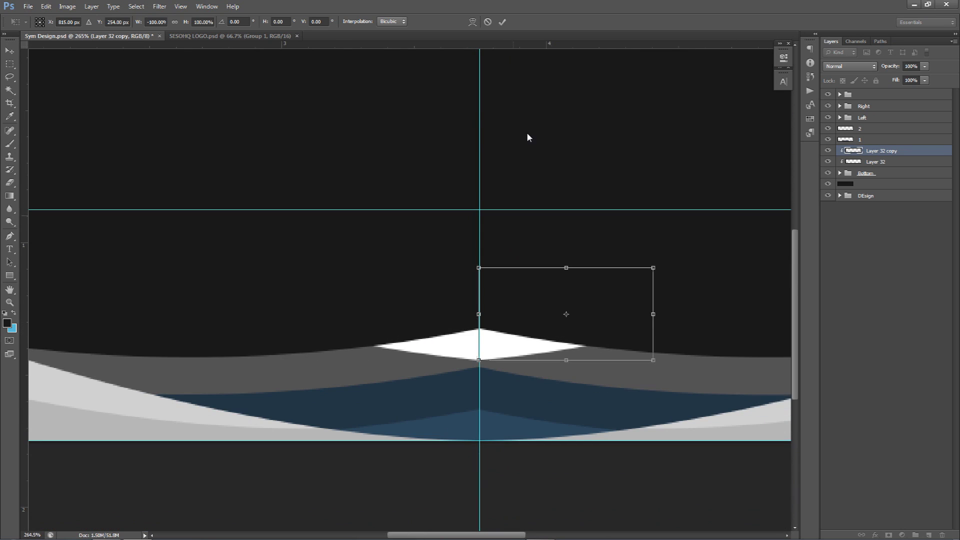
pyautogui.click(502, 22)
pyautogui.scroll(-1, 561, 274)
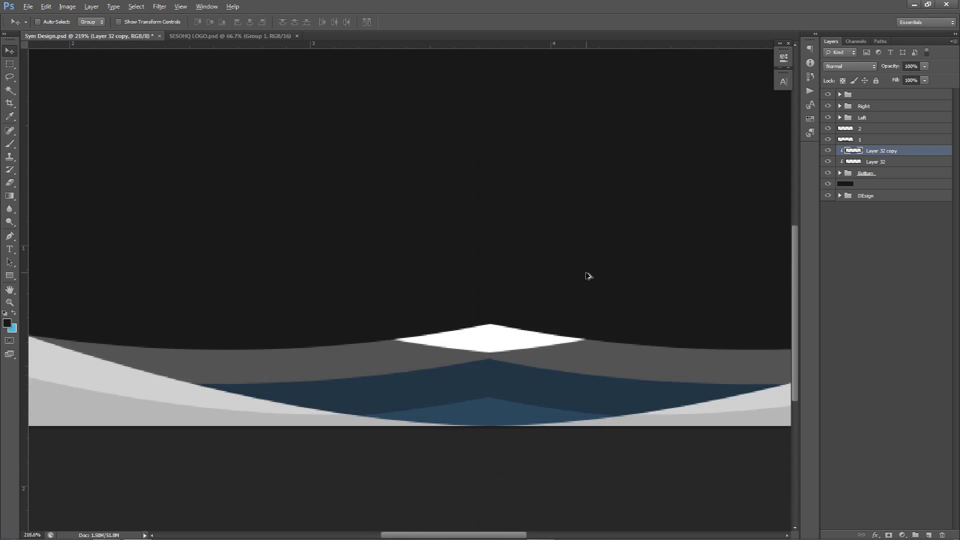
# Step: Merge Layer 32 with its copy and rename the merged layer Highlight3
pyautogui.click(881, 163)
pyautogui.press('Delete')
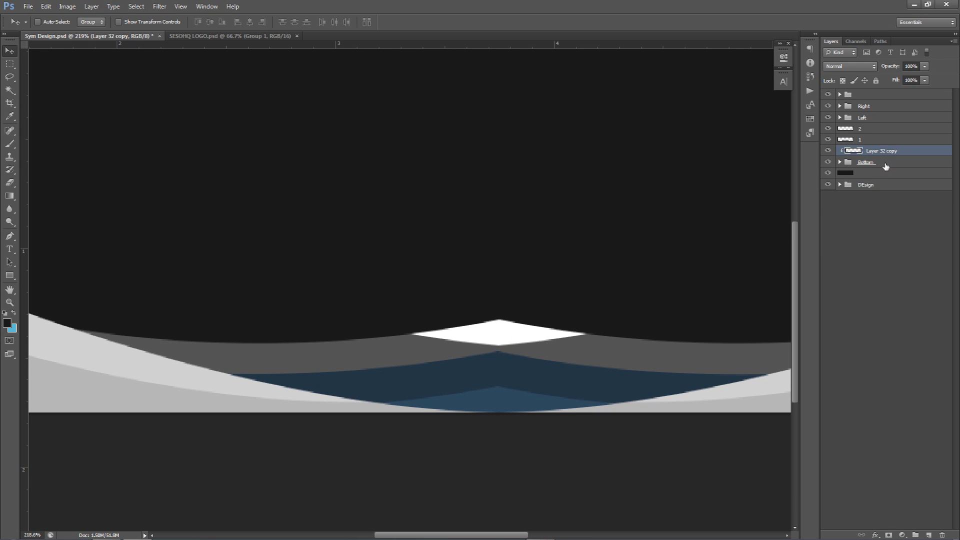
pyautogui.rightClick(884, 151)
pyautogui.click(884, 151)
pyautogui.doubleClick(884, 151)
pyautogui.write('Highlight3')
pyautogui.press('Return')
# Step: Set Highlight3's blend mode to Overlay and its opacity to 35%
pyautogui.click(845, 66)
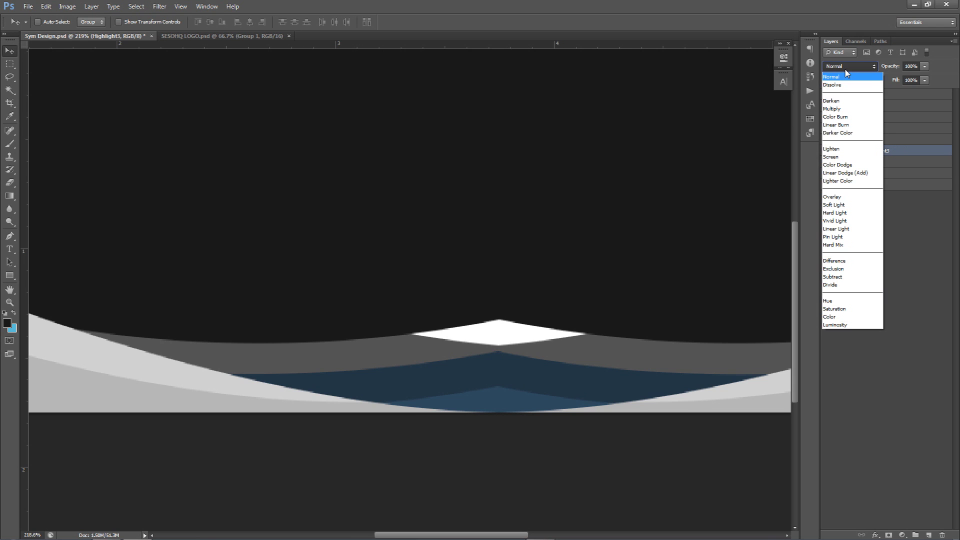
pyautogui.click(840, 194)
pyautogui.click(911, 66)
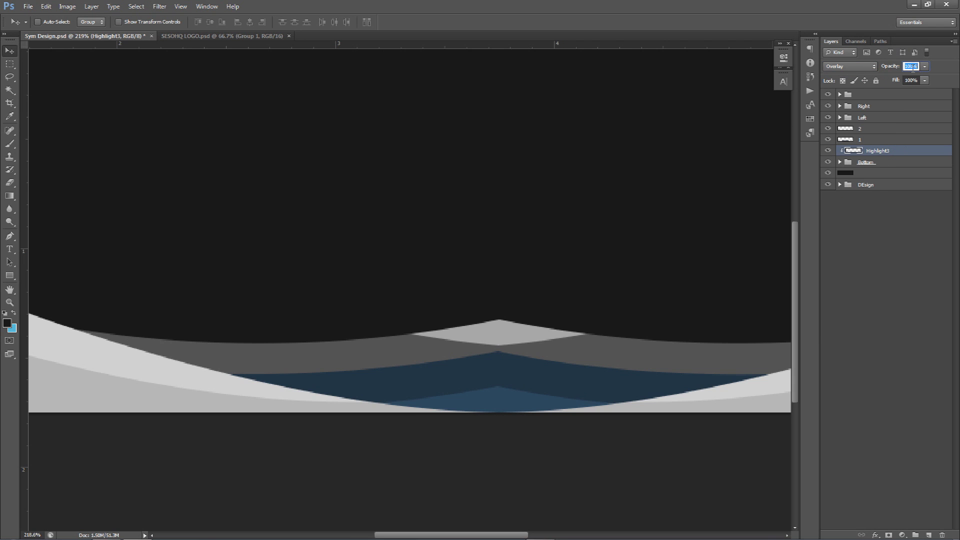
pyautogui.write('35')
pyautogui.press('Return')
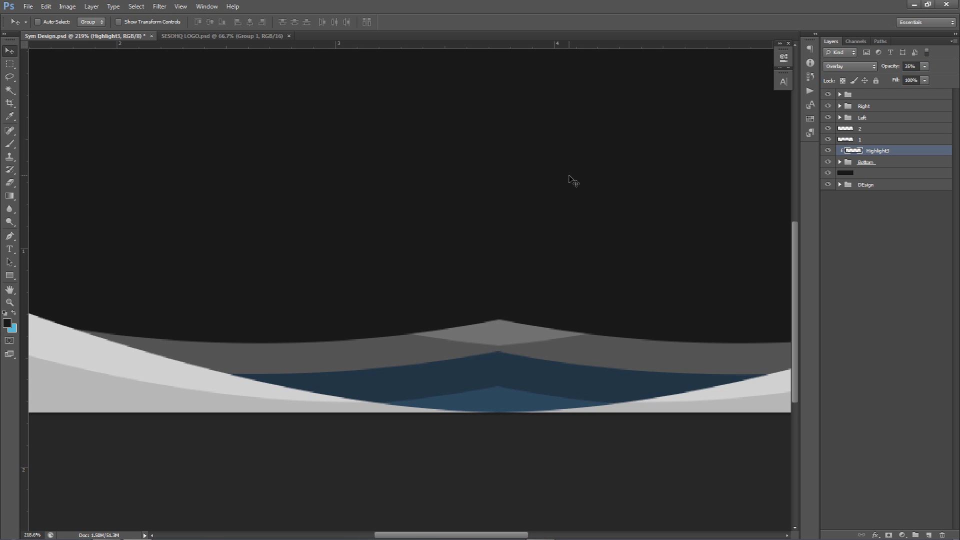
pyautogui.scroll(-3, 570, 178)
pyautogui.scroll(-3, 553, 332)
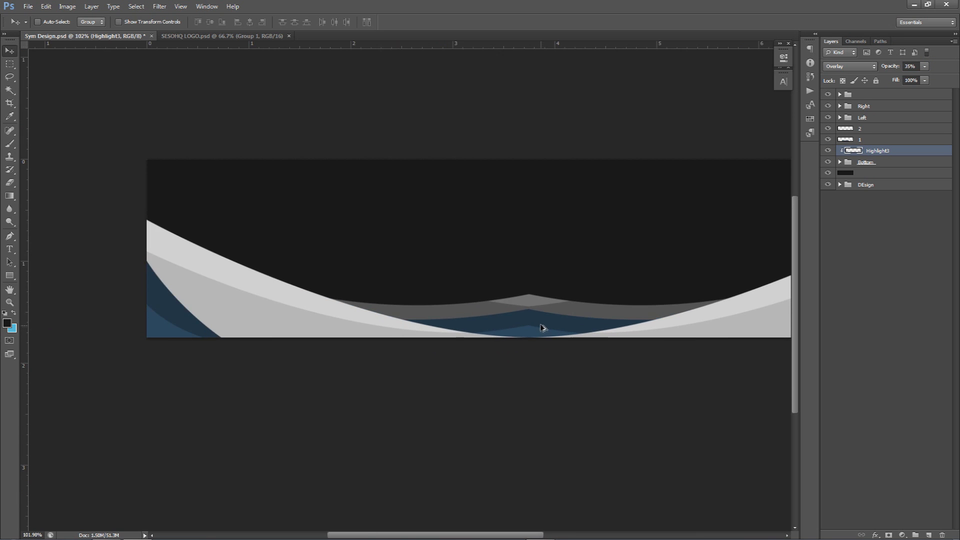
# Step: Hide the working layers to check the original reference design underneath, and show them again
pyautogui.moveTo(827, 106); pyautogui.dragTo(827, 162)
pyautogui.click(827, 173)
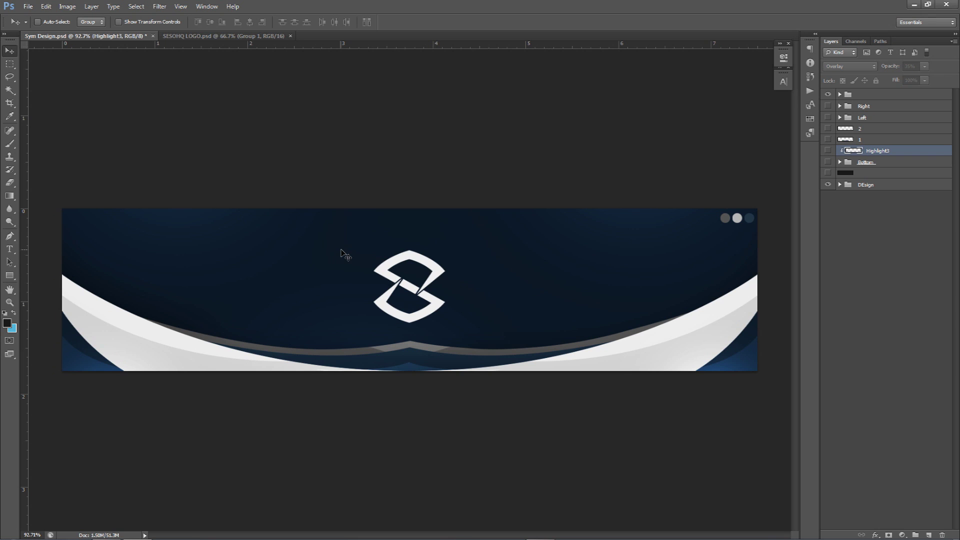
pyautogui.moveTo(832, 175); pyautogui.dragTo(832, 108)
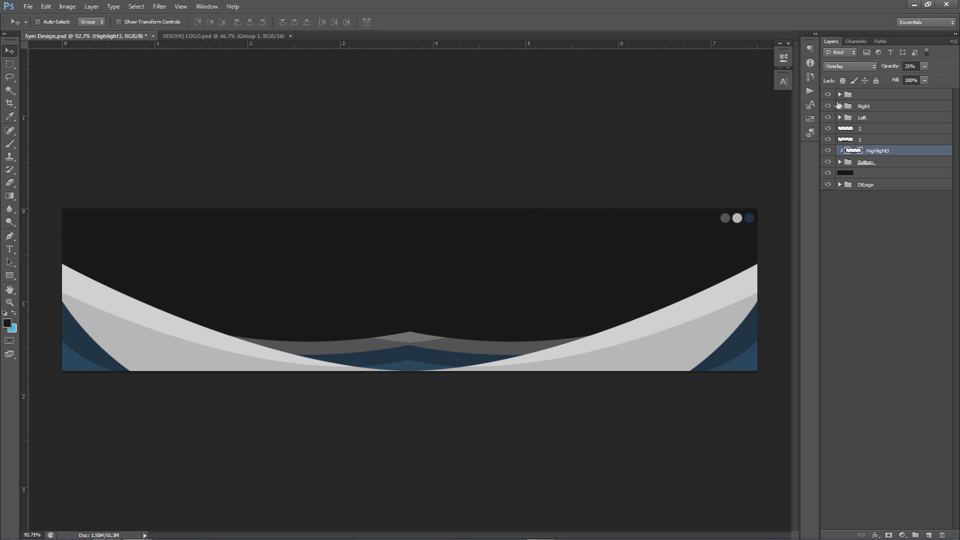
# Step: Give the solid background layer a dark blue Color Overlay (203545) sampled from the blue swatch circle, and rasterize the layer style
pyautogui.click(870, 173)
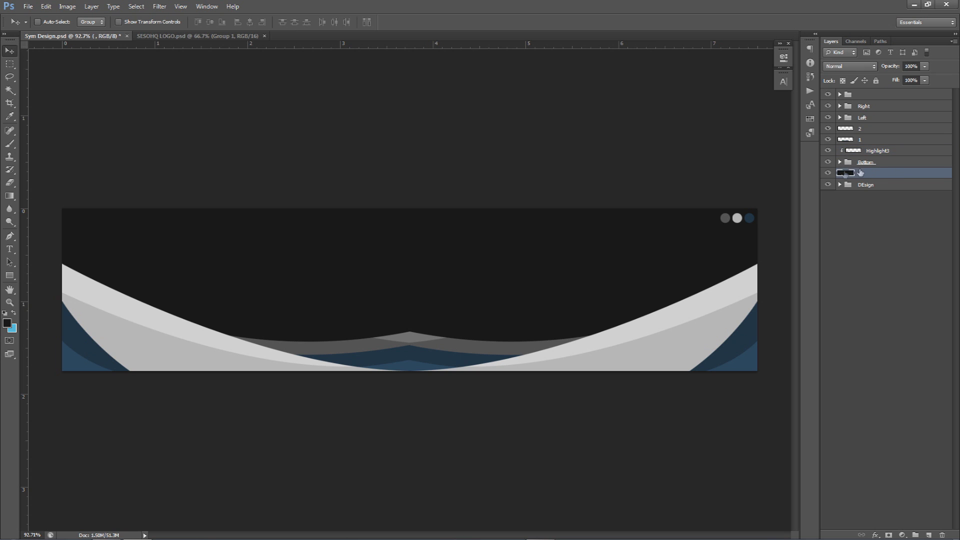
pyautogui.doubleClick(880, 173)
pyautogui.click(560, 171)
pyautogui.click(750, 349)
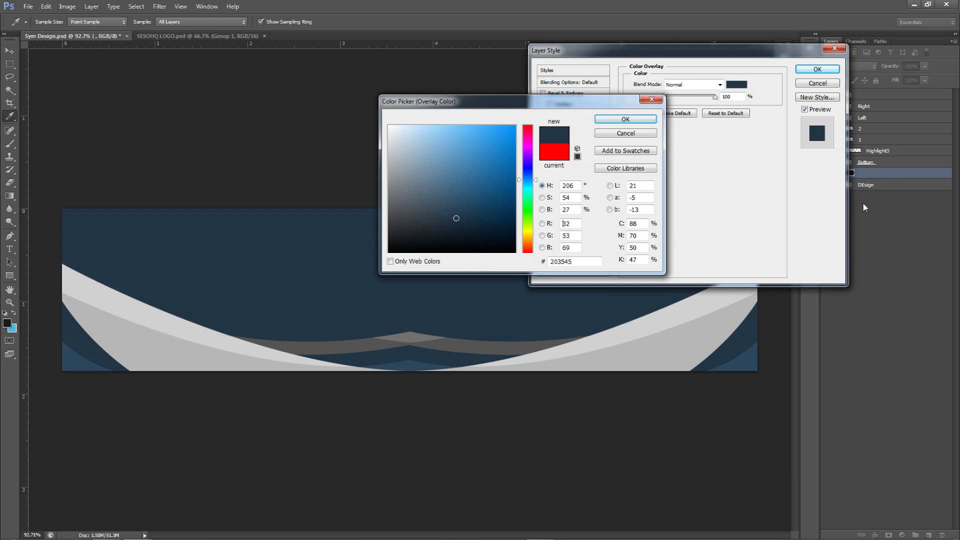
pyautogui.click(624, 120)
pyautogui.click(815, 70)
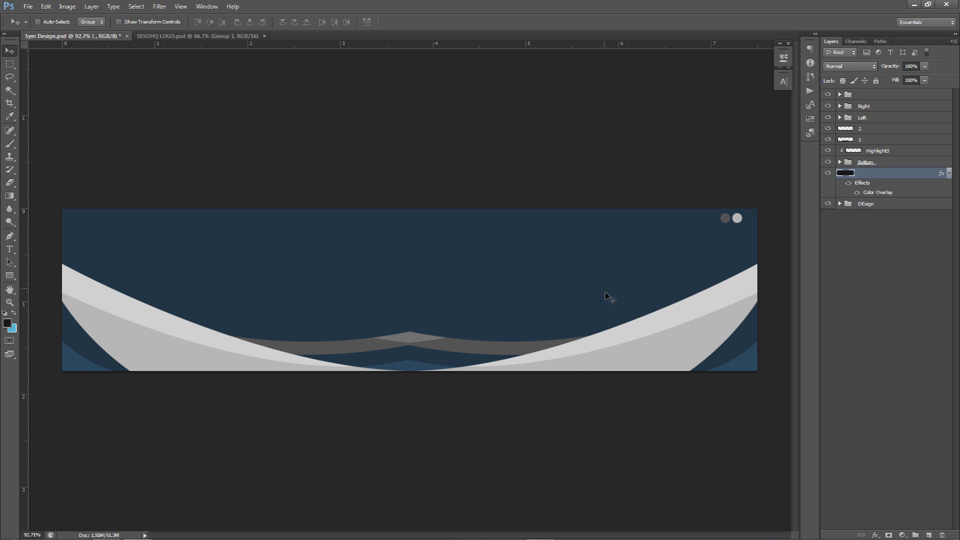
pyautogui.rightClick(875, 174)
pyautogui.click(887, 258)
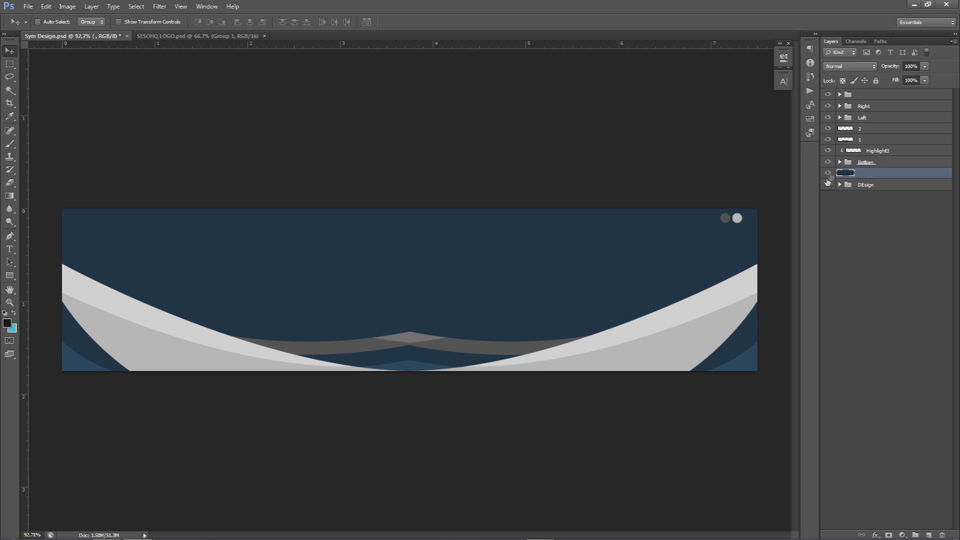
# Step: Add a new layer above the solid background and sample the light grey curve (d0d0d0) as the foreground colour
pyautogui.click(927, 535)
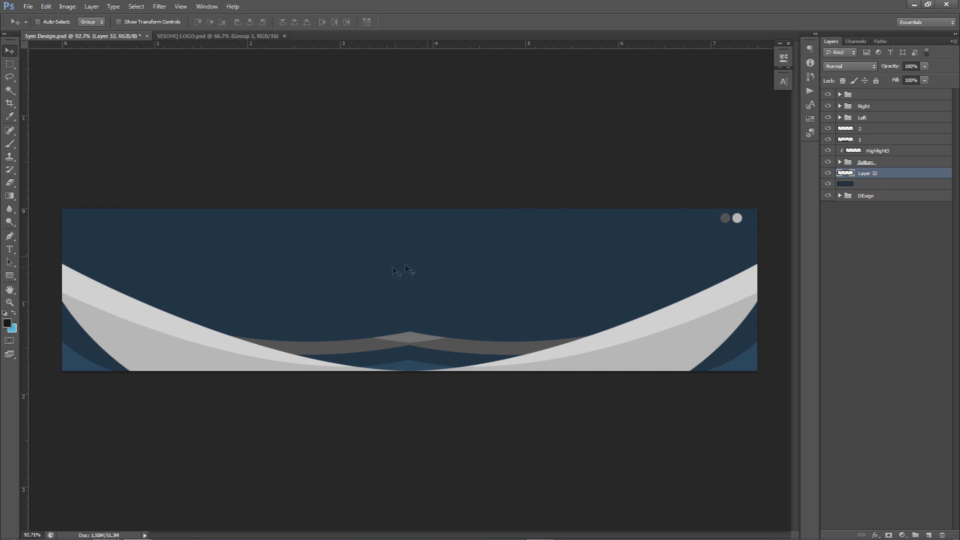
pyautogui.press('b')
pyautogui.keyDown('alt'); pyautogui.click(85, 278); pyautogui.keyUp('alt')
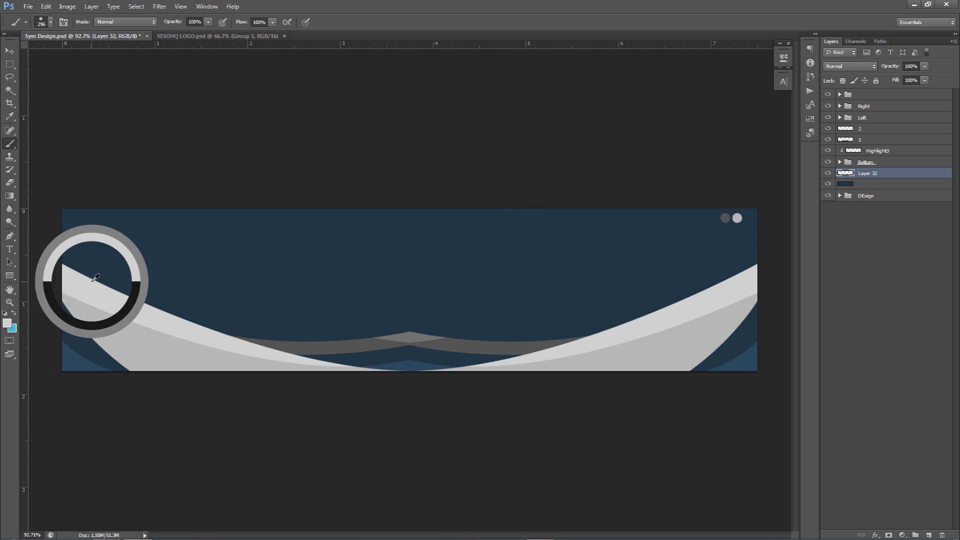
pyautogui.press('i')
pyautogui.click(7, 323)
pyautogui.moveTo(574, 261); pyautogui.dragTo(550, 272)
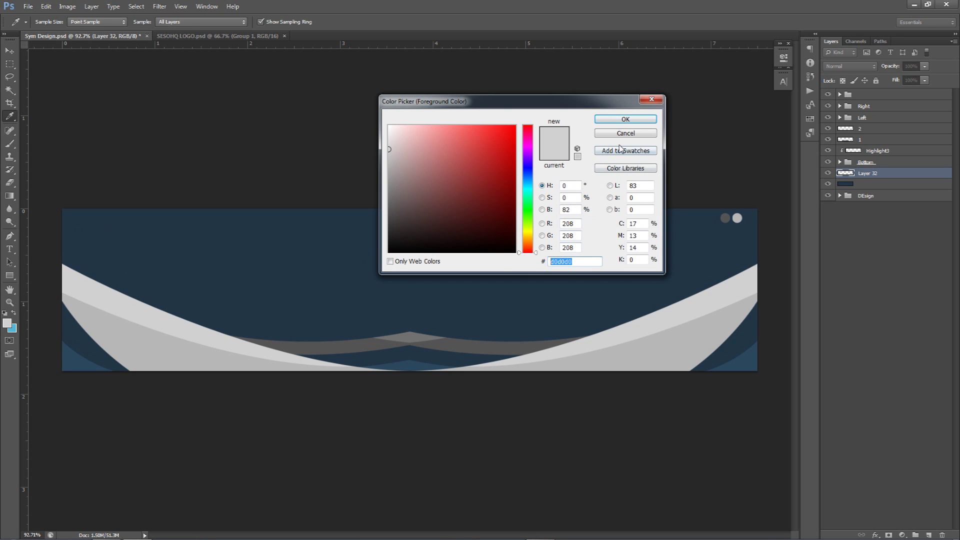
pyautogui.click(625, 120)
# Step: Enlarge the soft brush to 932 px and paint one light grey glow at the centre of the banner
pyautogui.press('b')
pyautogui.moveTo(415, 285)
pyautogui.mouseDown()
pyautogui.moveTo(520, 289)
pyautogui.moveTo(450, 305)
pyautogui.moveTo(479, 300)
pyautogui.mouseUp()
pyautogui.click(415, 277)
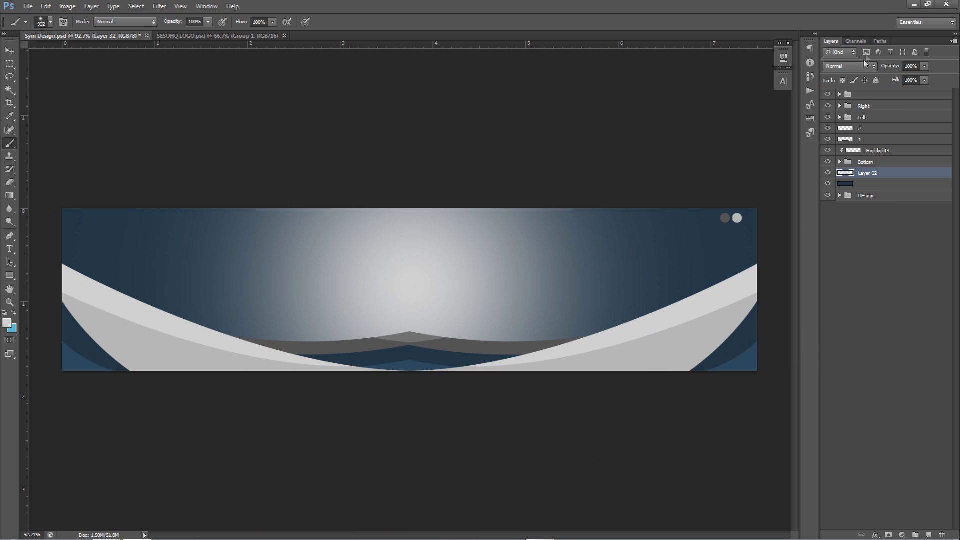
# Step: Set the glow layer's blend mode to Overlay and its opacity to 50%
pyautogui.click(852, 66)
pyautogui.click(857, 197)
pyautogui.click(924, 66)
pyautogui.moveTo(926, 78); pyautogui.dragTo(903, 81)
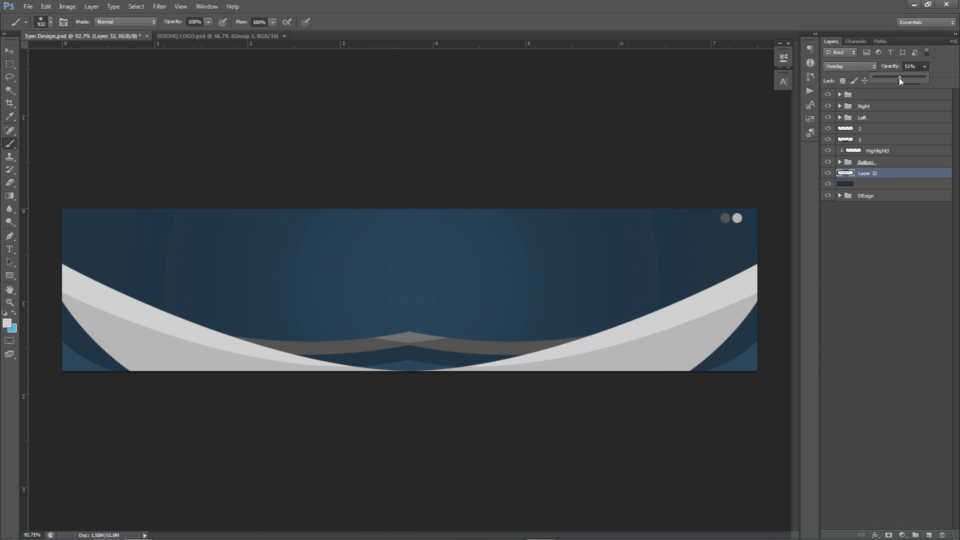
# Step: Rename the glow layer Background highlight and select the Right group
pyautogui.doubleClick(867, 174)
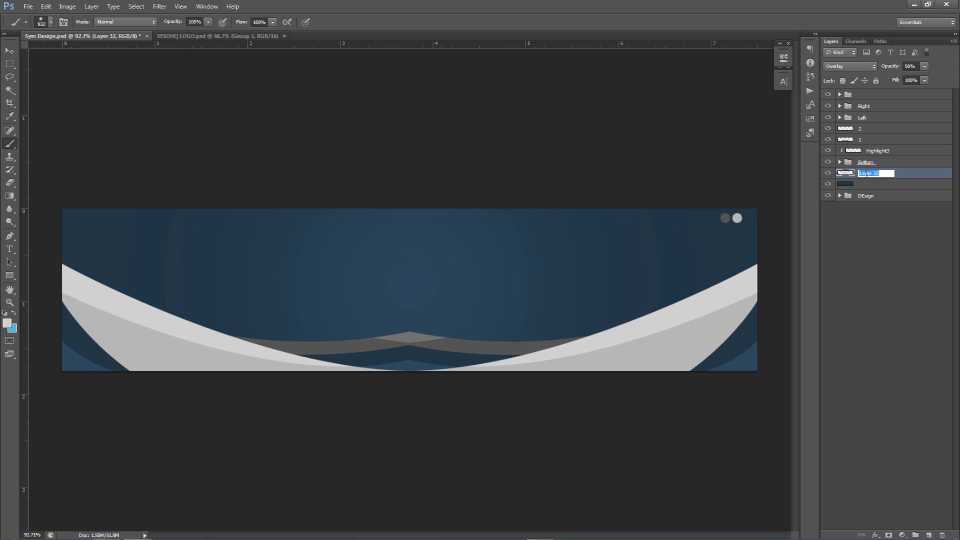
pyautogui.write('Background highlgiht')
pyautogui.press('Return')
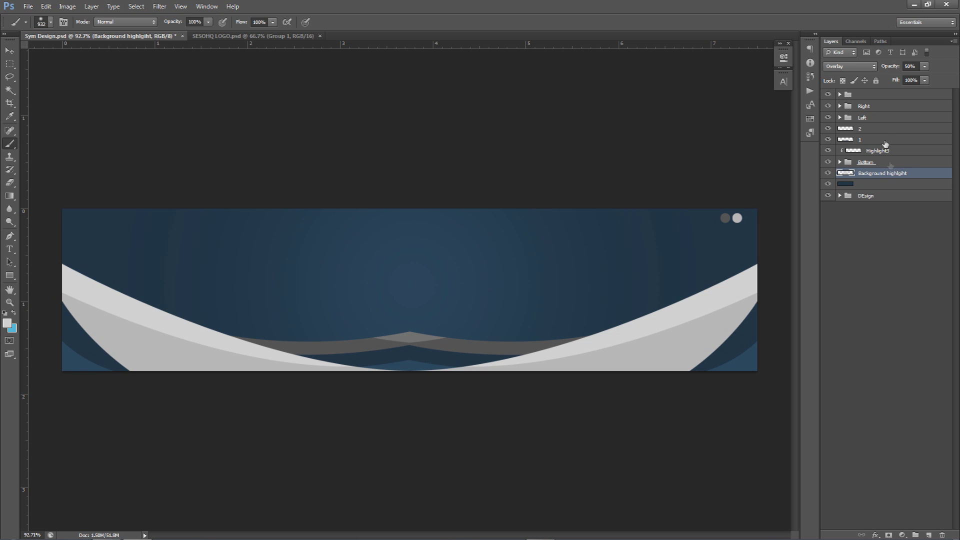
pyautogui.doubleClick(906, 175)
pyautogui.moveTo(899, 174); pyautogui.dragTo(929, 179)
pyautogui.write('light')
pyautogui.press('Return')
pyautogui.click(872, 108)
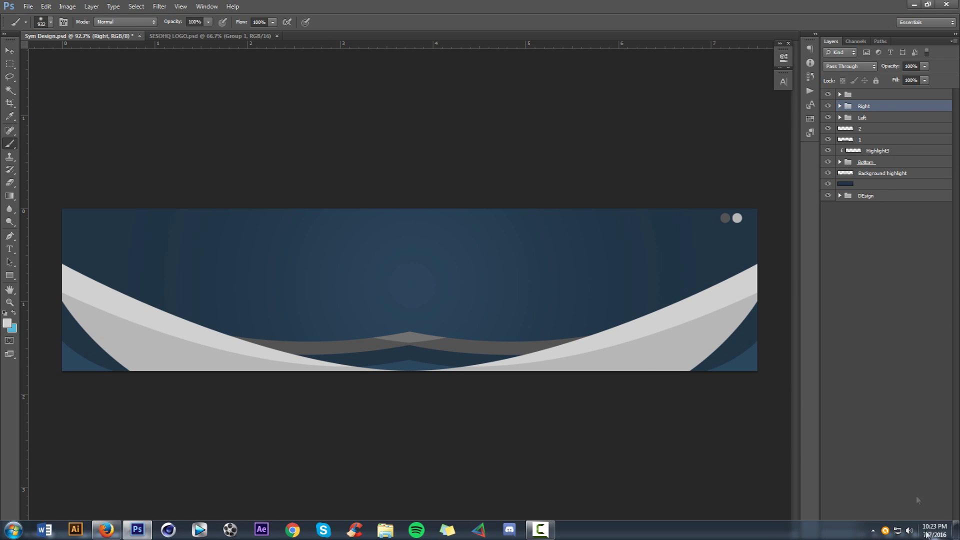
# Step: Add a layer above the Right group and, with the soft brush at 276 px, paint light grey glows at the bottom centre and both lower corners
pyautogui.click(929, 535)
pyautogui.moveTo(685, 328); pyautogui.dragTo(505, 328)
pyautogui.moveTo(625, 334); pyautogui.dragTo(605, 334)
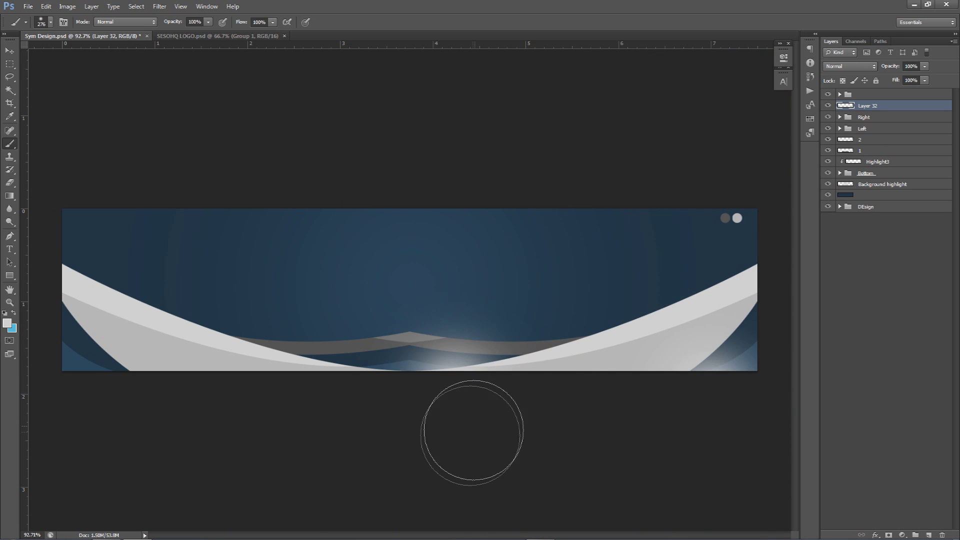
pyautogui.click(429, 407)
pyautogui.click(108, 406)
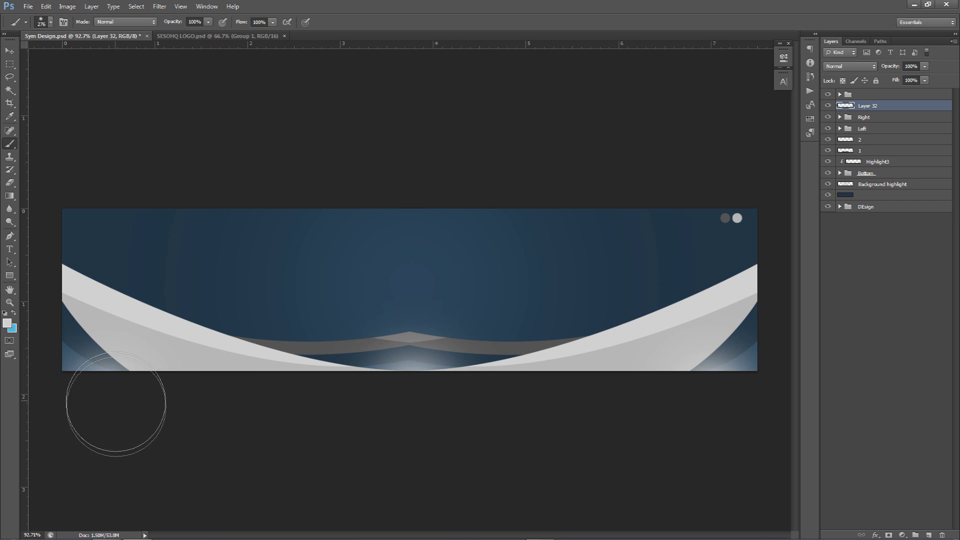
# Step: Set the new glow layer's blend mode to Overlay and rename it Highlight4
pyautogui.click(852, 67)
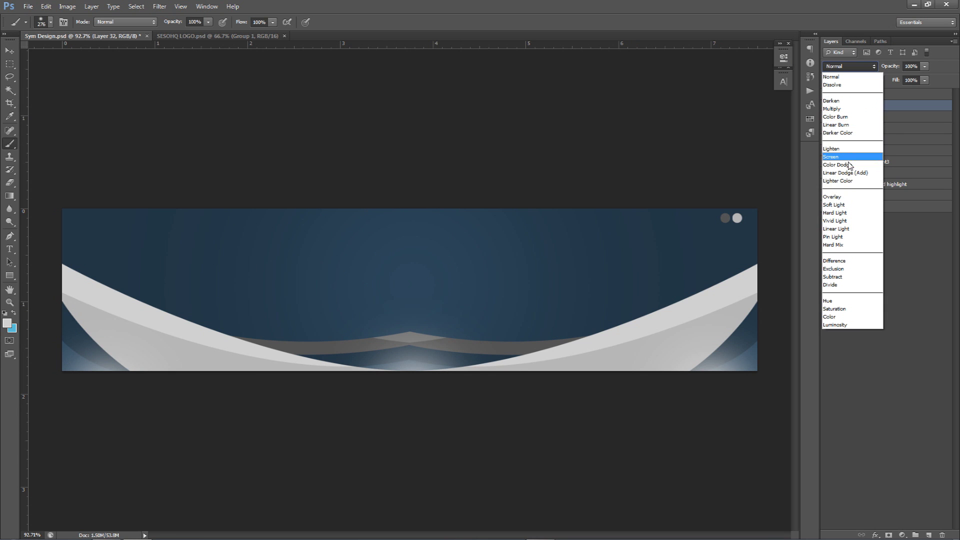
pyautogui.click(832, 196)
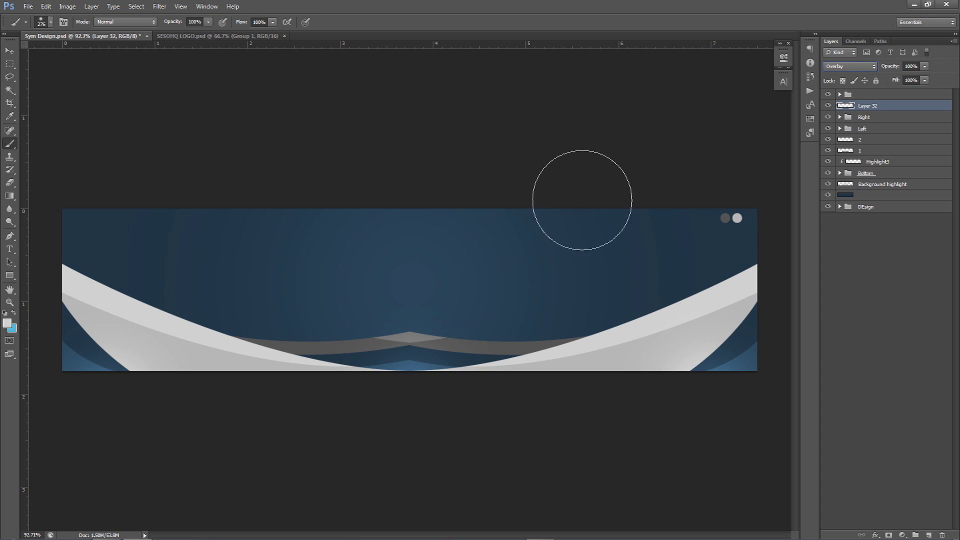
pyautogui.doubleClick(867, 106)
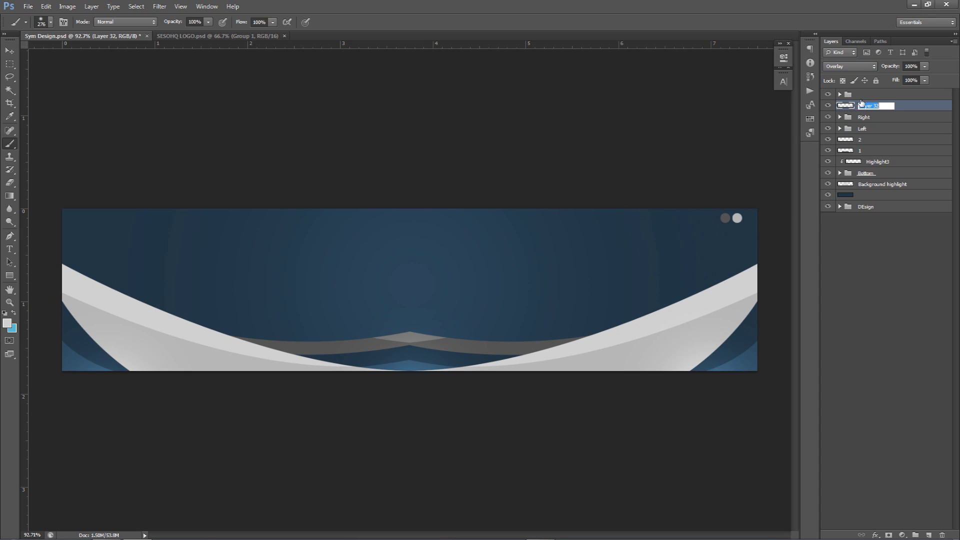
pyautogui.write('Highlight4')
pyautogui.press('Return')
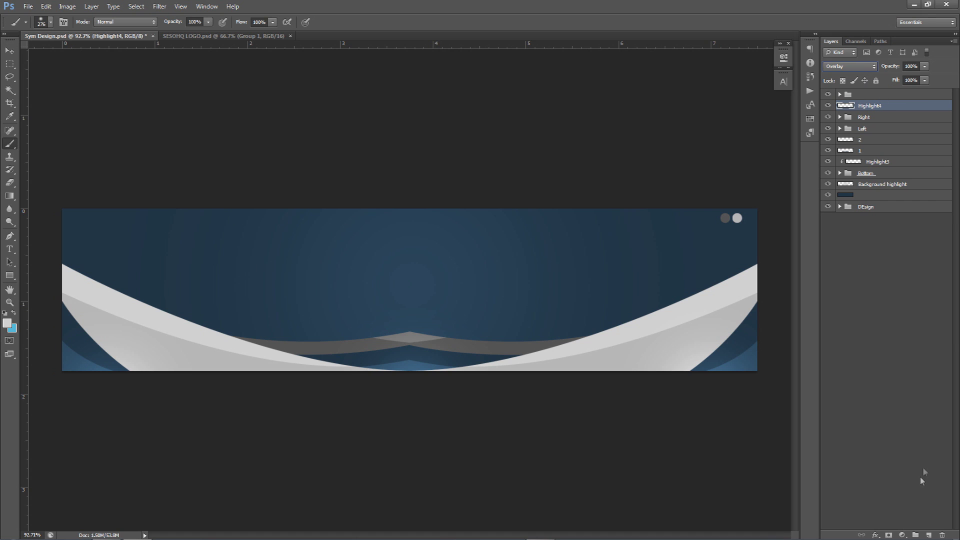
# Step: Add a Brightness/Contrast adjustment layer above Highlight4 with brightness -20 and contrast 85, and compare the banner with and without it
pyautogui.click(904, 535)
pyautogui.click(880, 354)
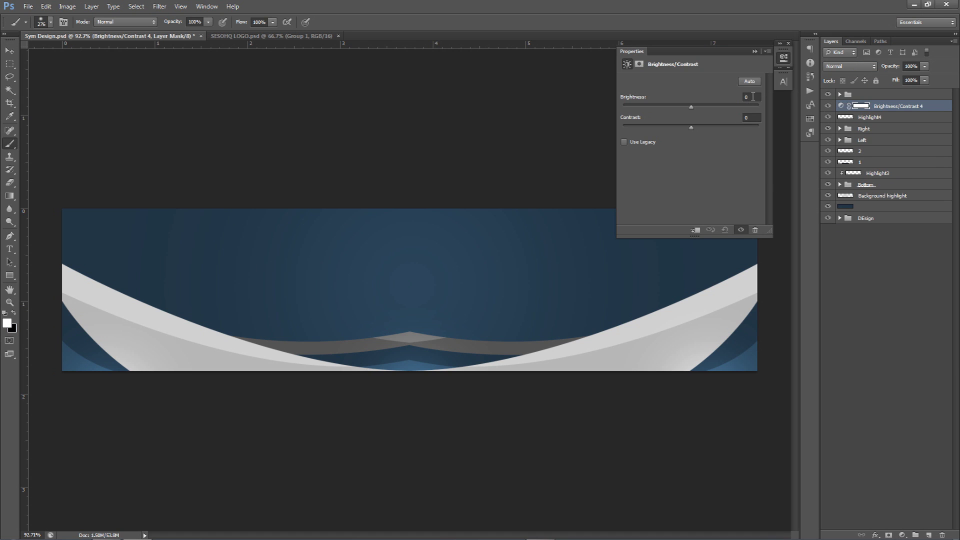
pyautogui.moveTo(679, 106); pyautogui.dragTo(721, 129)
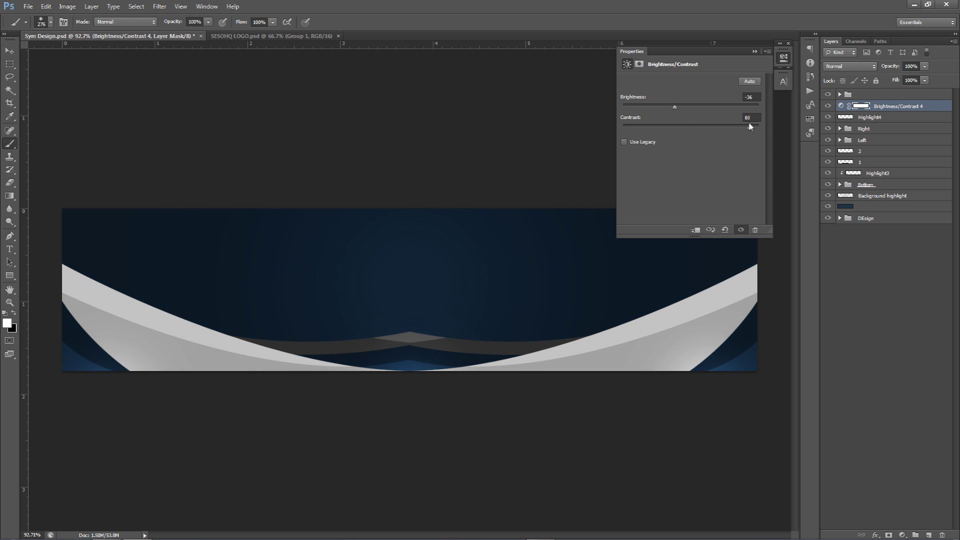
pyautogui.moveTo(676, 107); pyautogui.dragTo(683, 105)
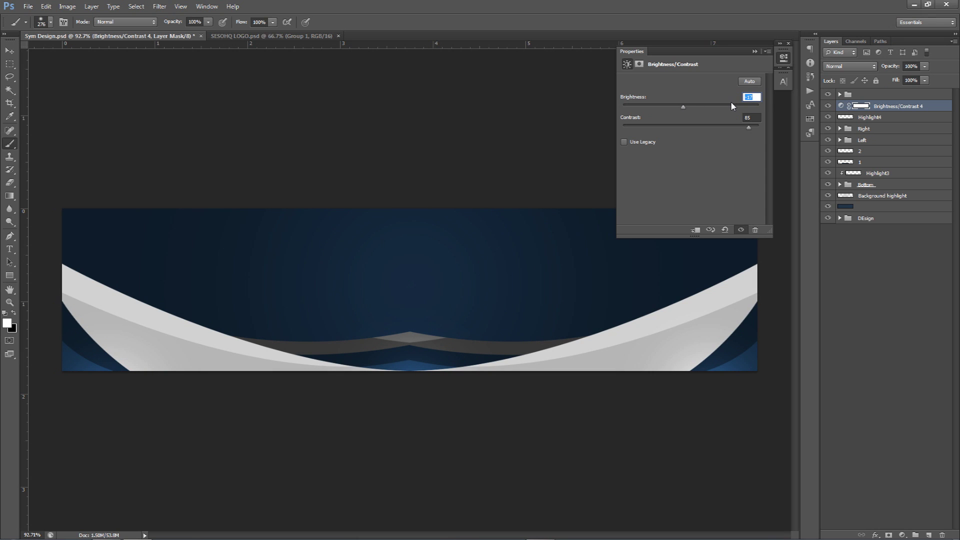
pyautogui.write('20')
pyautogui.click(826, 106)
pyautogui.click(825, 106)
pyautogui.click(783, 57)
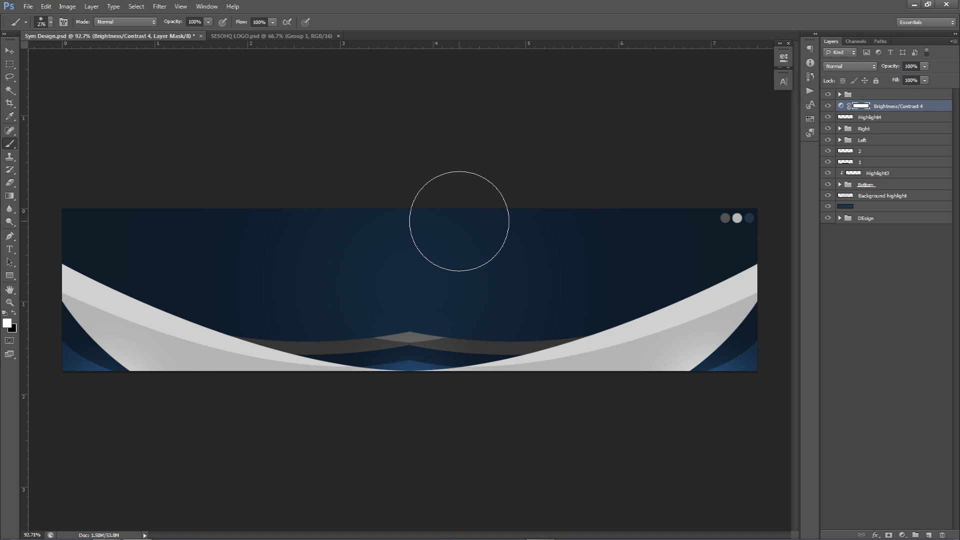
# Step: Copy the logo from SESOHQ LOGO.psd into the Sym Design banner, accepting the bit depth conversion
pyautogui.press('v')
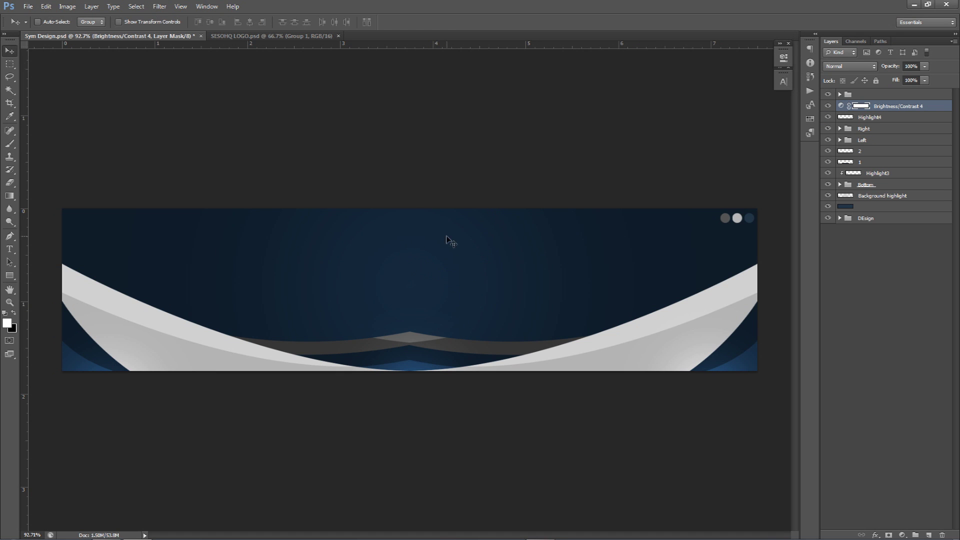
pyautogui.click(270, 36)
pyautogui.moveTo(522, 192); pyautogui.dragTo(402, 243)
pyautogui.click(467, 212)
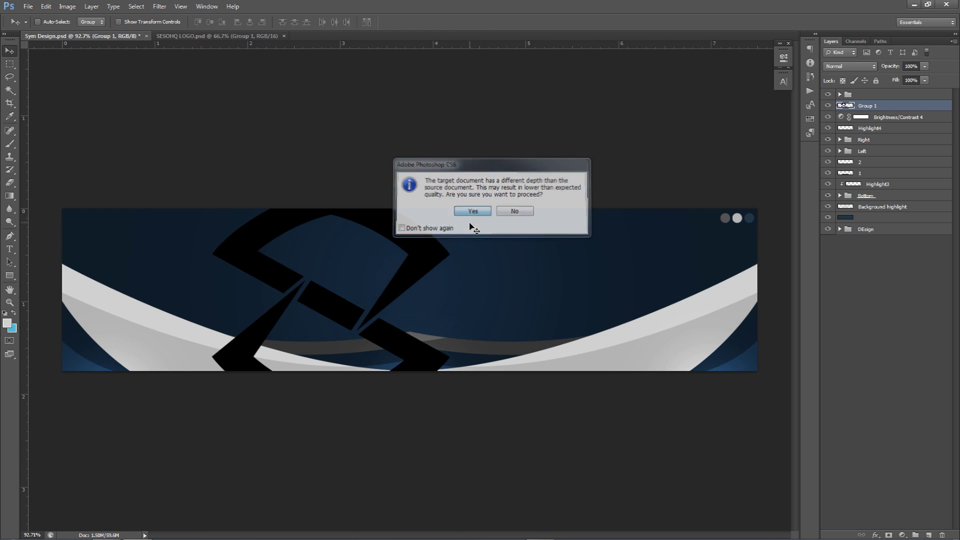
# Step: Scale the logo down and centre it above the peak of the banner's curves
pyautogui.hotkey('ctrl', 't')
pyautogui.moveTo(451, 186); pyautogui.dragTo(476, 254)
pyautogui.press('Return')
pyautogui.hotkey('ctrl', ';')
pyautogui.hotkey('ctrl', 't')
pyautogui.press('Return')
pyautogui.hotkey('ctrl', ';')
# Step: Give the logo layer a Color Overlay in grey b6b6b6 sampled from the banner's curve, and collapse its effects list
pyautogui.doubleClick(897, 106)
pyautogui.click(570, 169)
pyautogui.click(740, 85)
pyautogui.click(697, 319)
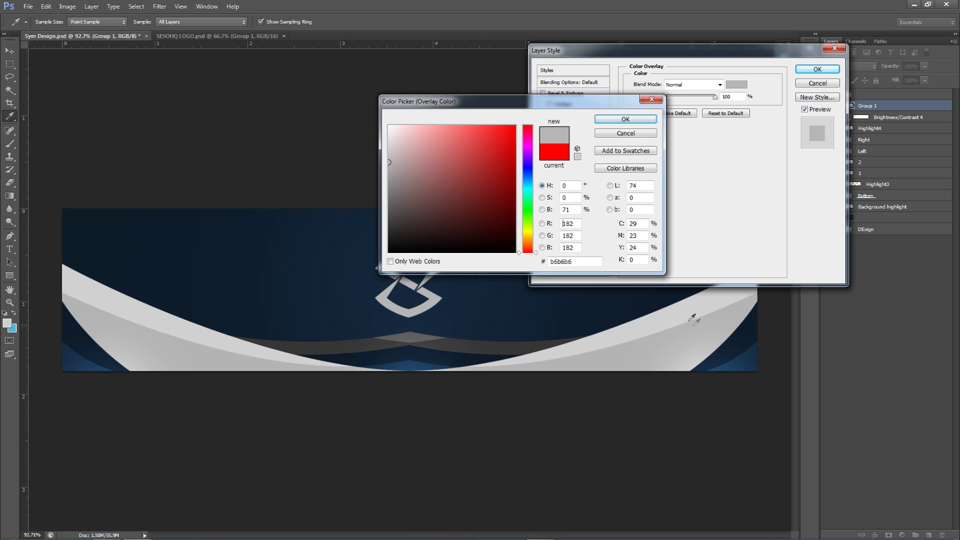
pyautogui.click(635, 120)
pyautogui.press('Return')
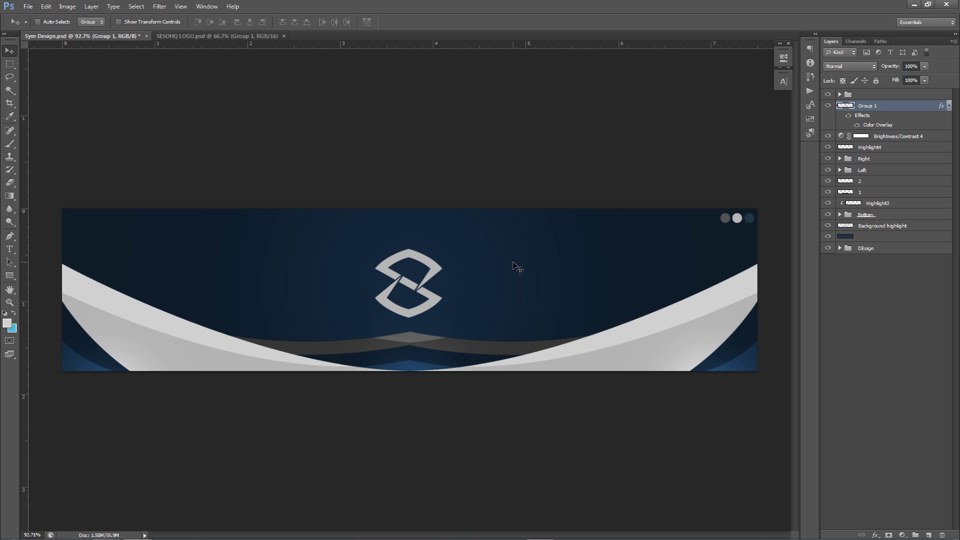
pyautogui.click(948, 105)
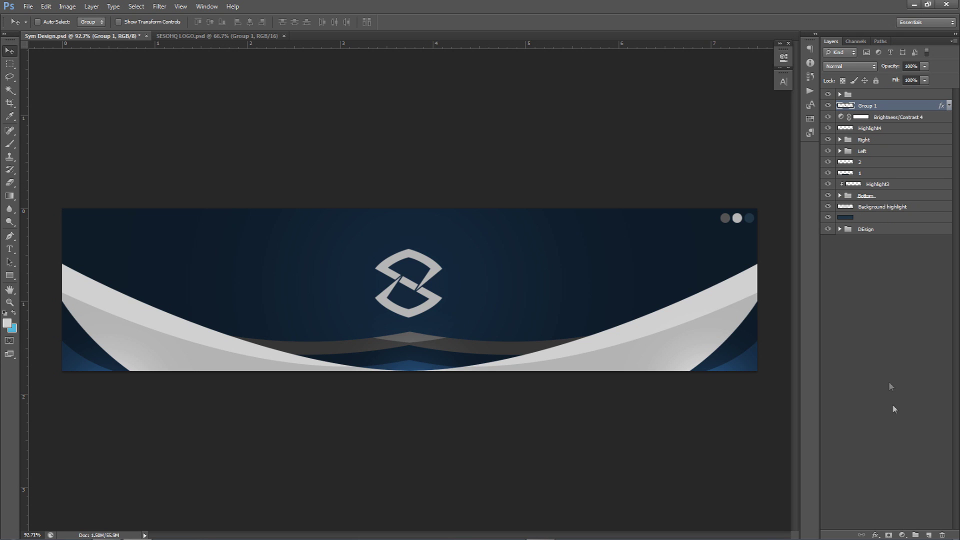
# Step: Add a new layer above the logo and set the foreground colour to white (ffffff)
pyautogui.click(930, 534)
pyautogui.press('i')
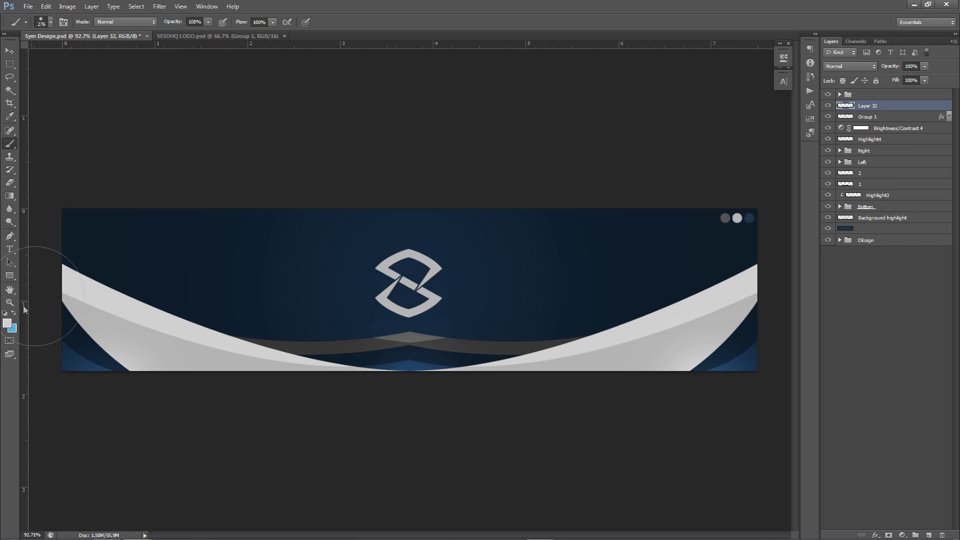
pyautogui.click(7, 323)
pyautogui.click(619, 119)
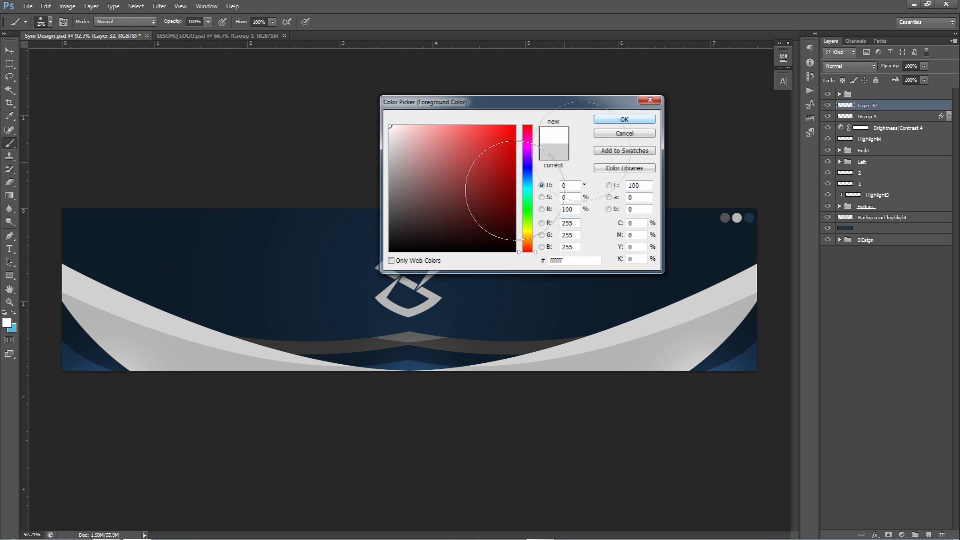
# Step: Paint a white glow at the banner's top centre with an 846 px soft brush and set the layer's opacity to 45%
pyautogui.press('b')
pyautogui.moveTo(523, 271); pyautogui.dragTo(570, 270)
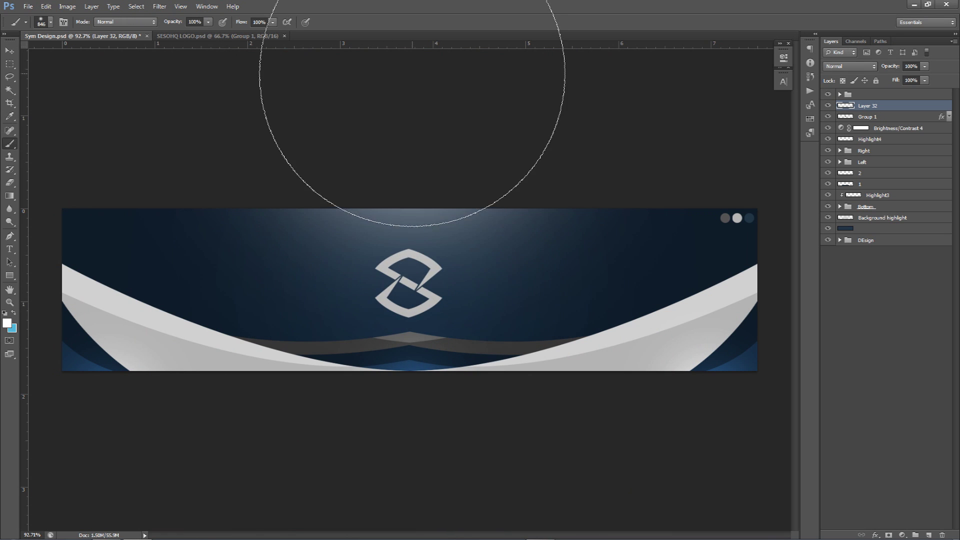
pyautogui.click(412, 54)
pyautogui.click(924, 80)
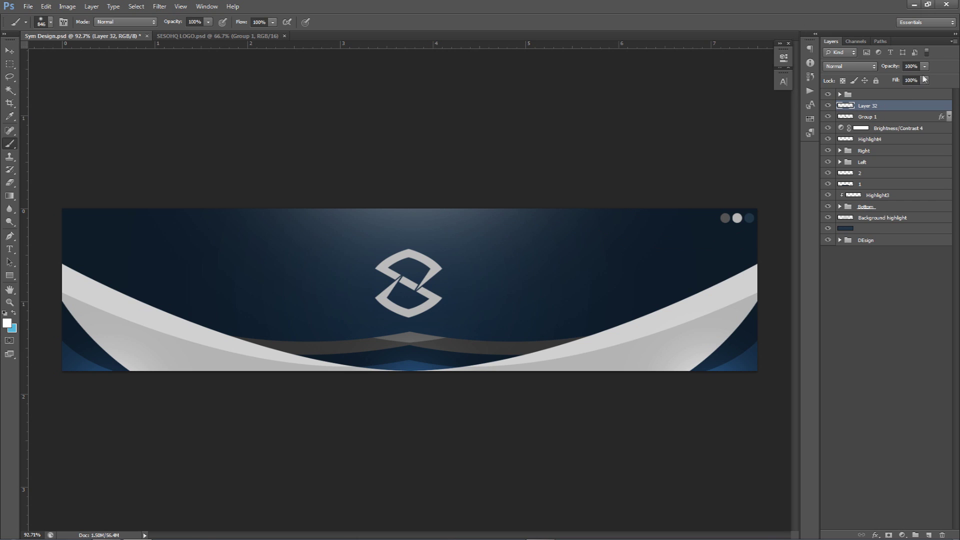
pyautogui.moveTo(915, 79); pyautogui.dragTo(897, 81)
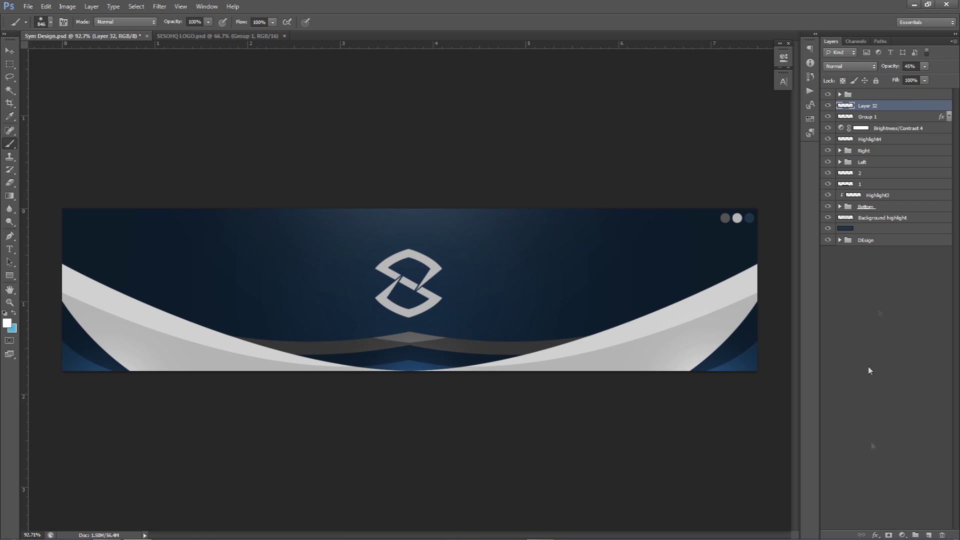
# Step: Add another Brightness/Contrast adjustment layer above the top glow with brightness -7 and contrast 34
pyautogui.click(899, 531)
pyautogui.click(883, 352)
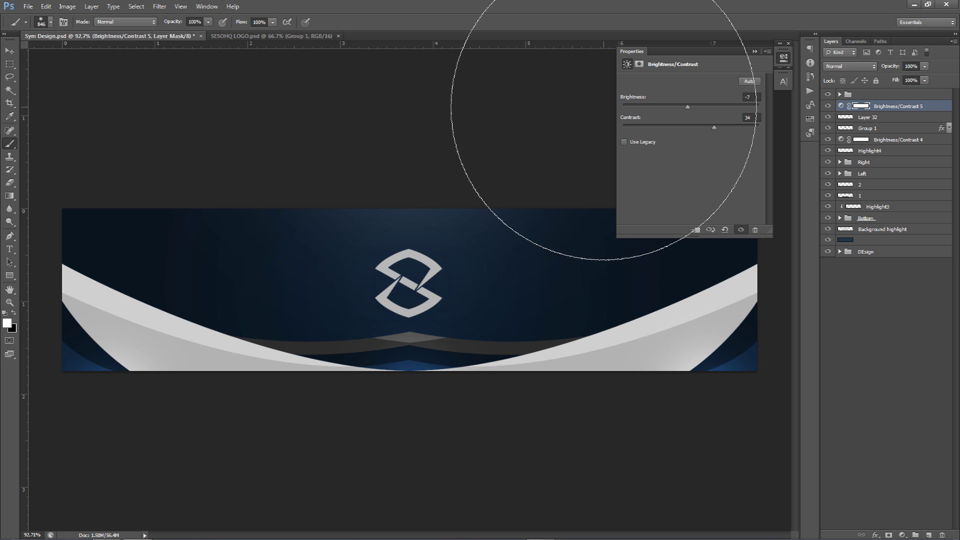
pyautogui.click(780, 59)
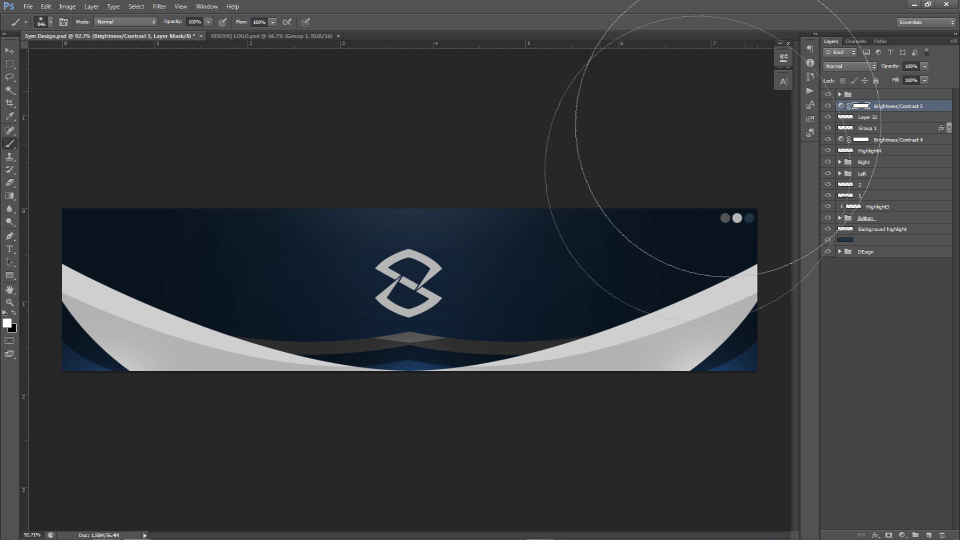
pyautogui.press('v')
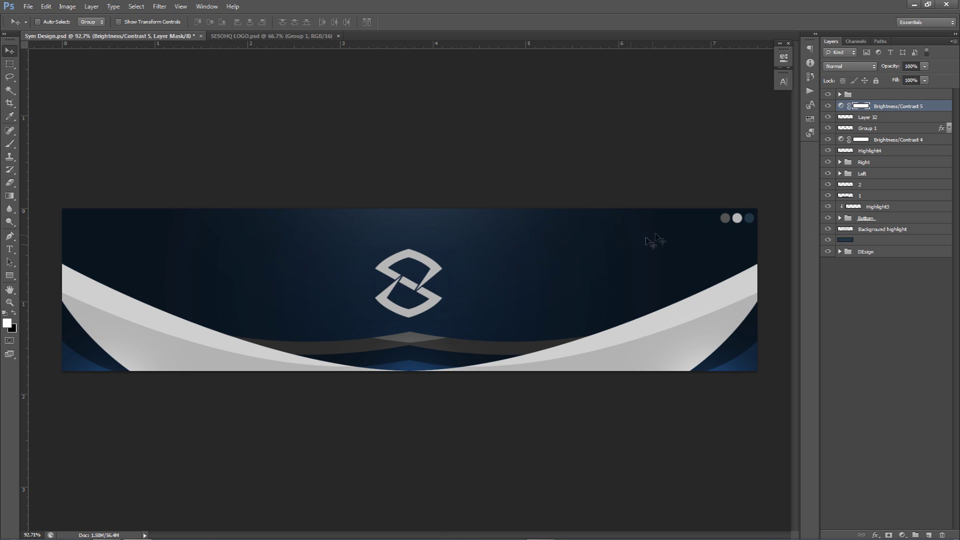
# Step: Add a new layer directly above Background highlight and ready the Brush tool for it
pyautogui.click(866, 231)
pyautogui.click(928, 535)
pyautogui.press('b')
pyautogui.press(']')
pyautogui.press(']')
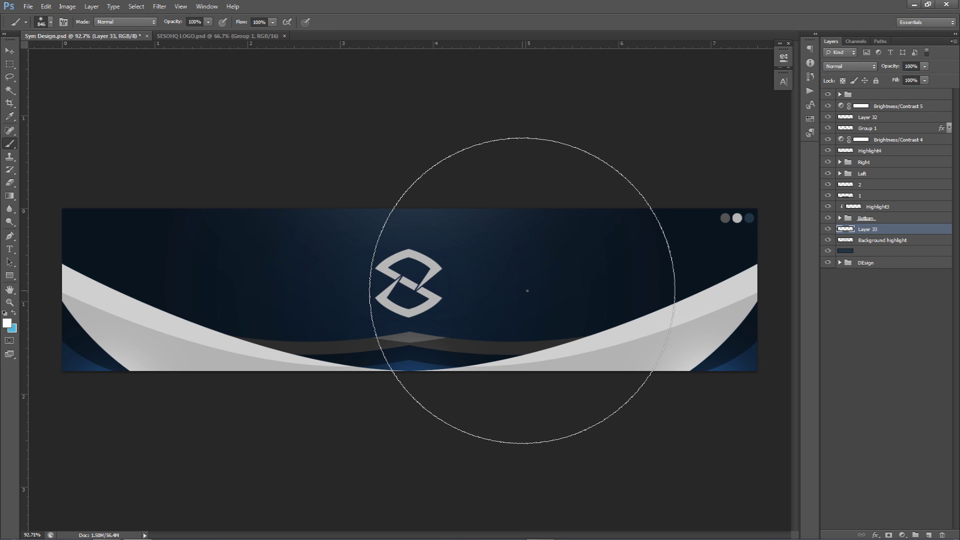
# Step: Try out the 3303 px and 1223 px brush presets for the background texture
pyautogui.rightClick(527, 290)
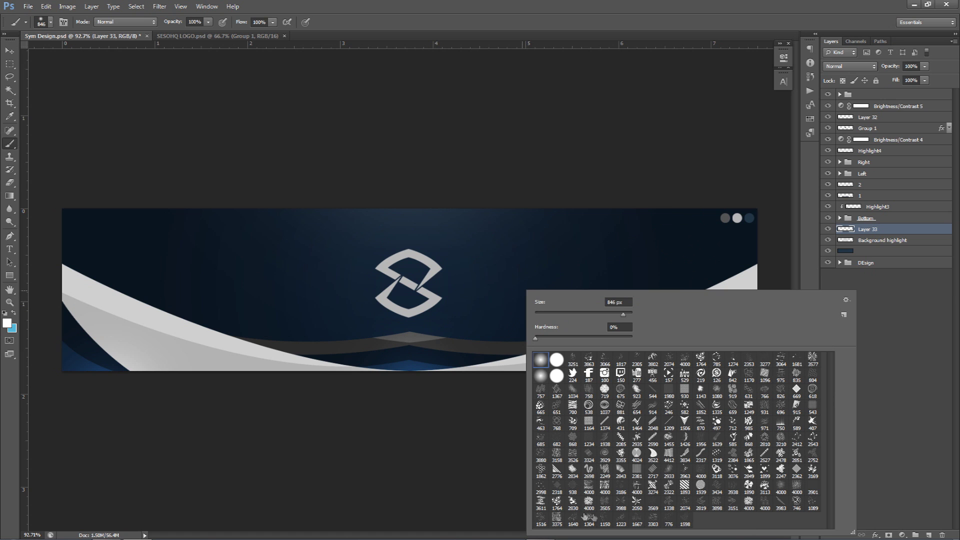
pyautogui.click(685, 521)
pyautogui.click(669, 520)
pyautogui.click(652, 520)
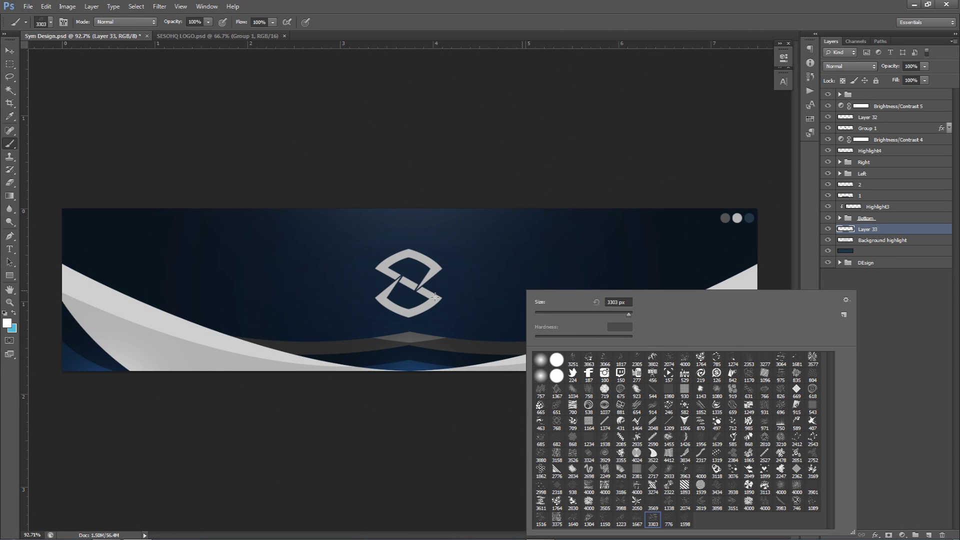
pyautogui.press('Escape')
pyautogui.keyDown('alt'); pyautogui.rightClick(505, 295); pyautogui.keyUp('alt')
pyautogui.keyDown('alt'); pyautogui.rightClick(319, 289); pyautogui.keyUp('alt')
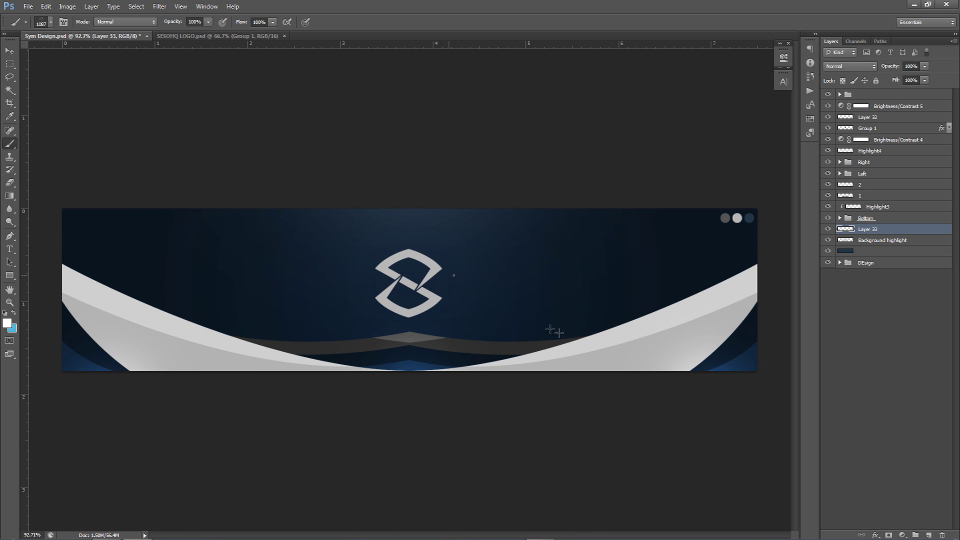
pyautogui.rightClick(555, 331)
pyautogui.click(547, 504)
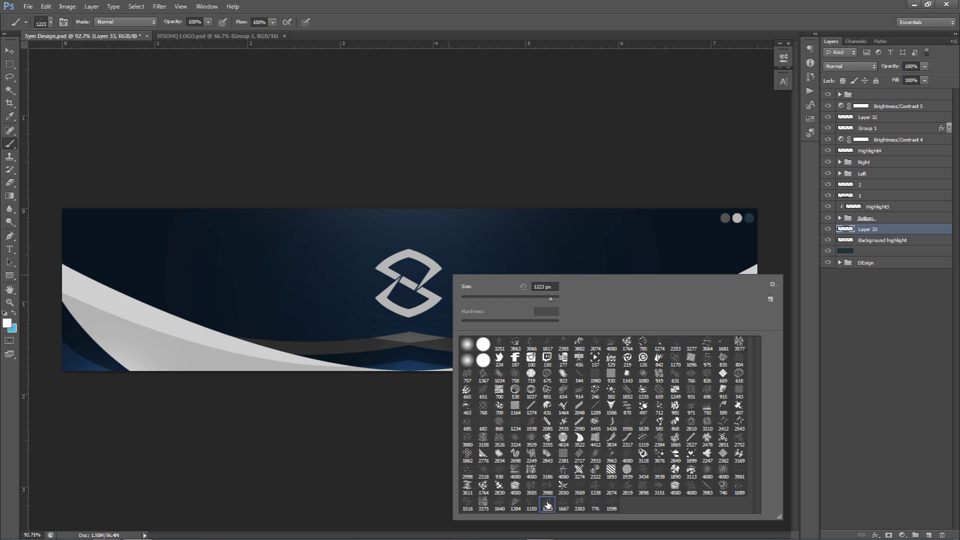
pyautogui.click(401, 273)
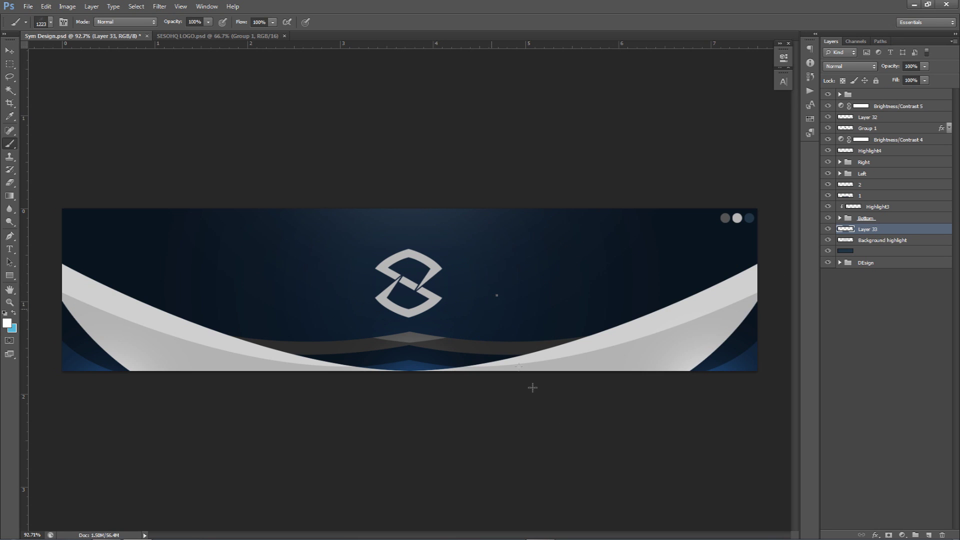
# Step: Choose the 1150 px splatter brush, reduce it to 1139 px, and stamp white specks across the whole dark background
pyautogui.rightClick(576, 511)
pyautogui.click(579, 526)
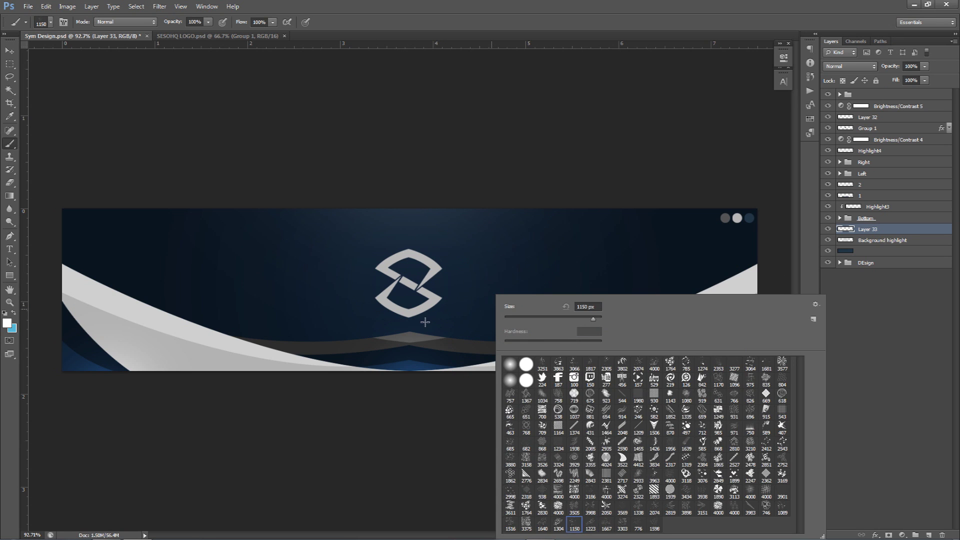
pyautogui.click(425, 322)
pyautogui.hotkey('ctrl', 'z')
pyautogui.click(463, 317)
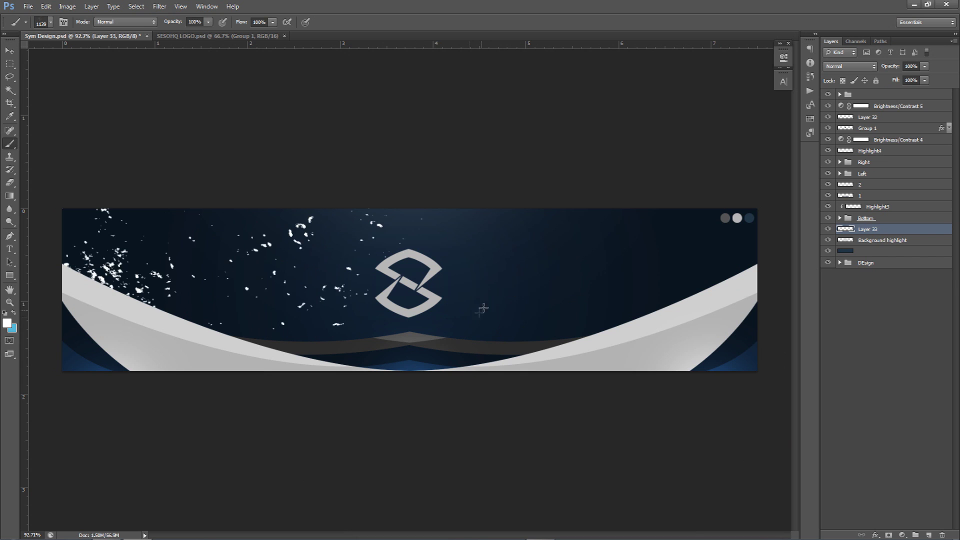
pyautogui.hotkey('ctrl', 'z')
pyautogui.click(553, 359)
pyautogui.hotkey('ctrl', 'z')
pyautogui.click(545, 360)
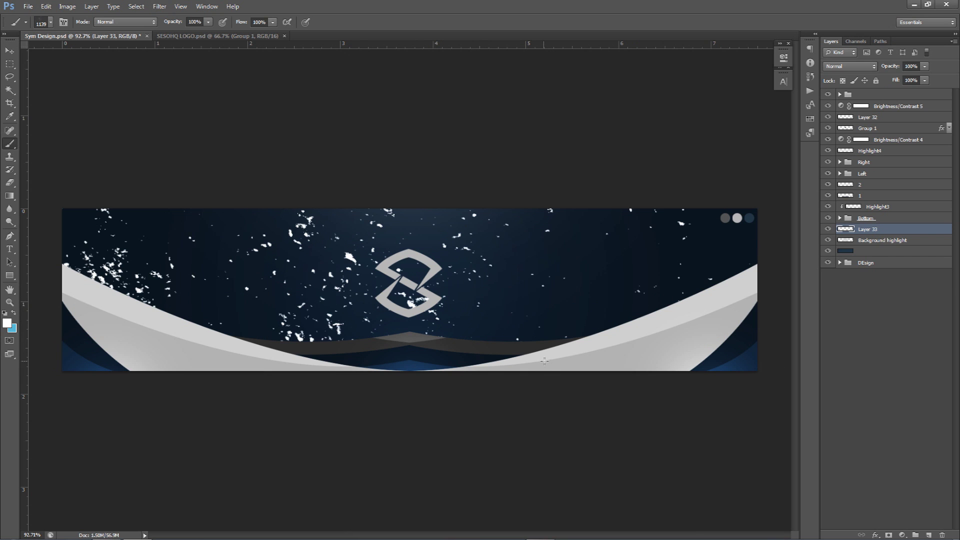
pyautogui.click(679, 362)
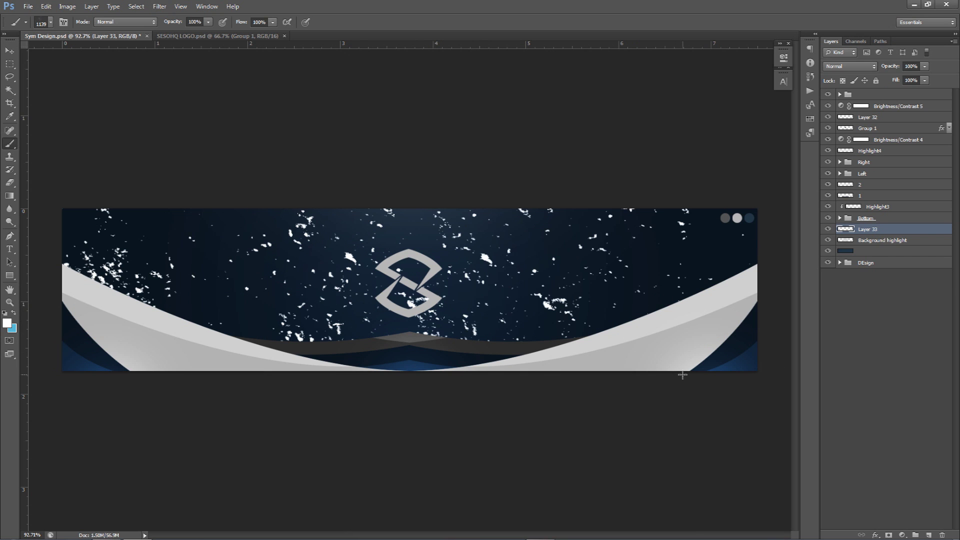
# Step: Set the splatter layer's blend mode to Overlay
pyautogui.click(849, 66)
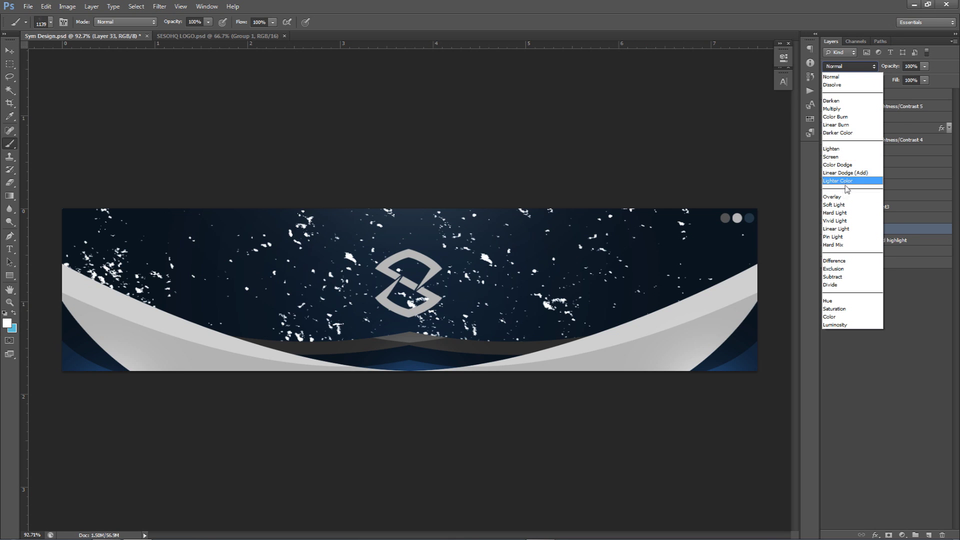
pyautogui.click(848, 188)
pyautogui.moveTo(892, 81); pyautogui.dragTo(886, 79)
# Step: Apply a Motion Blur to the splatter layer at a 27° angle with an increased blur distance
pyautogui.click(159, 6)
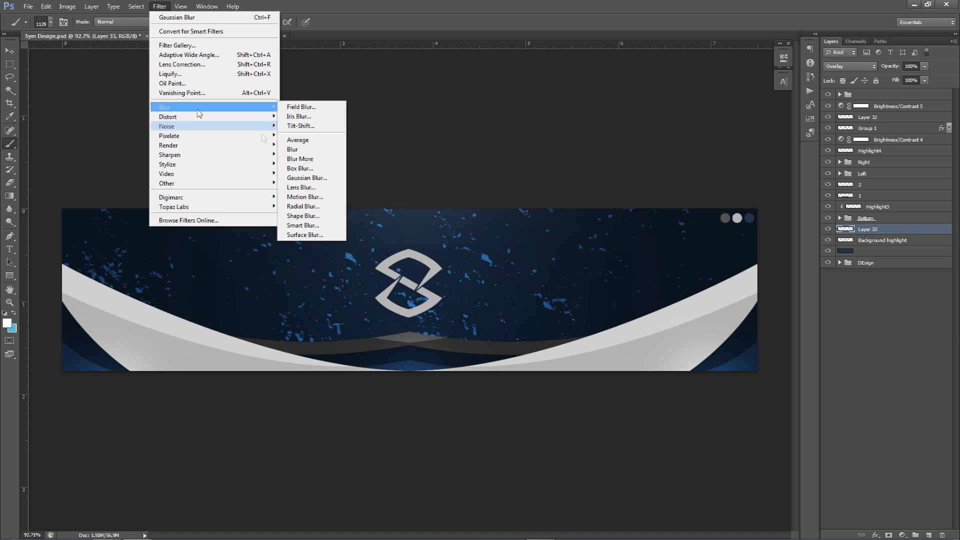
pyautogui.click(304, 197)
pyautogui.moveTo(476, 124); pyautogui.dragTo(697, 130)
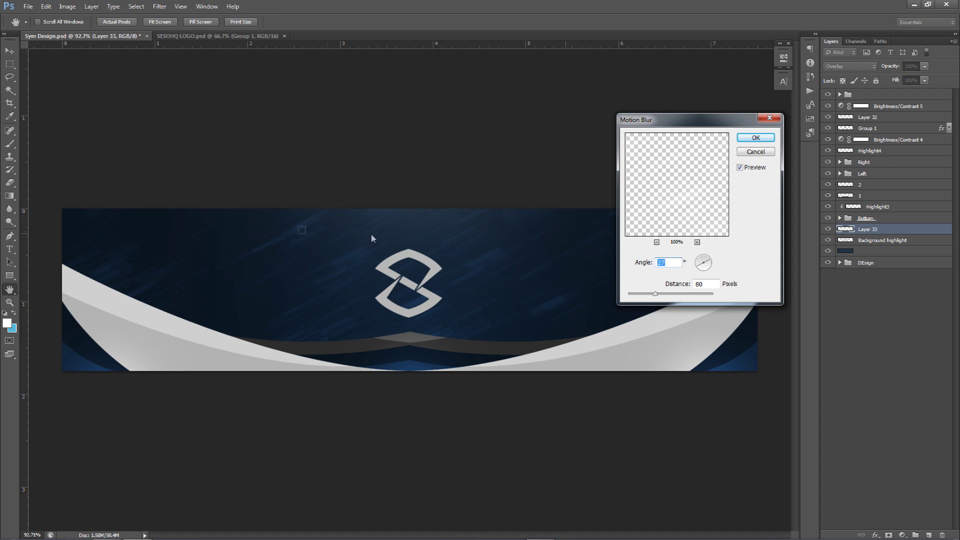
pyautogui.moveTo(654, 294); pyautogui.dragTo(671, 297)
pyautogui.click(755, 137)
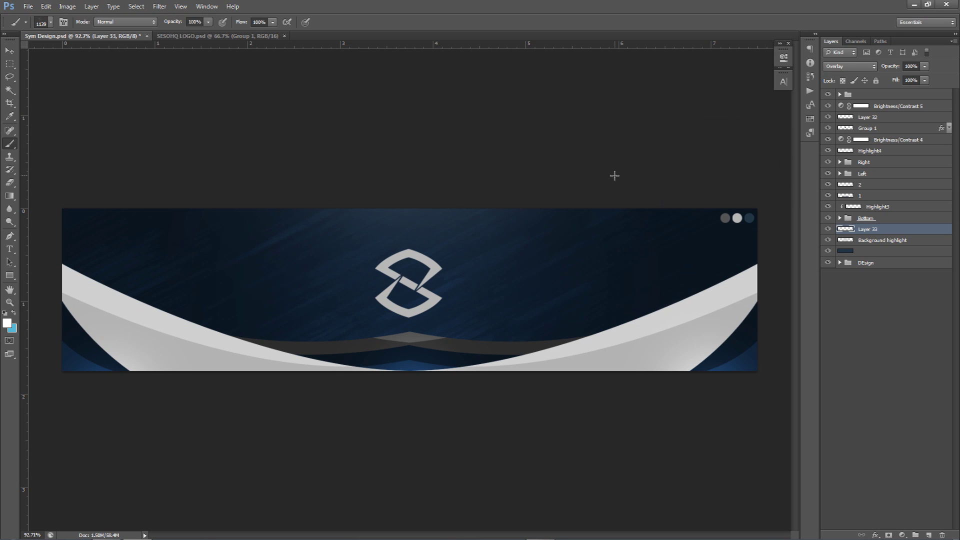
# Step: Lower the blurred splatter layer's opacity to 54% and switch to the Firefox browser
pyautogui.press('v')
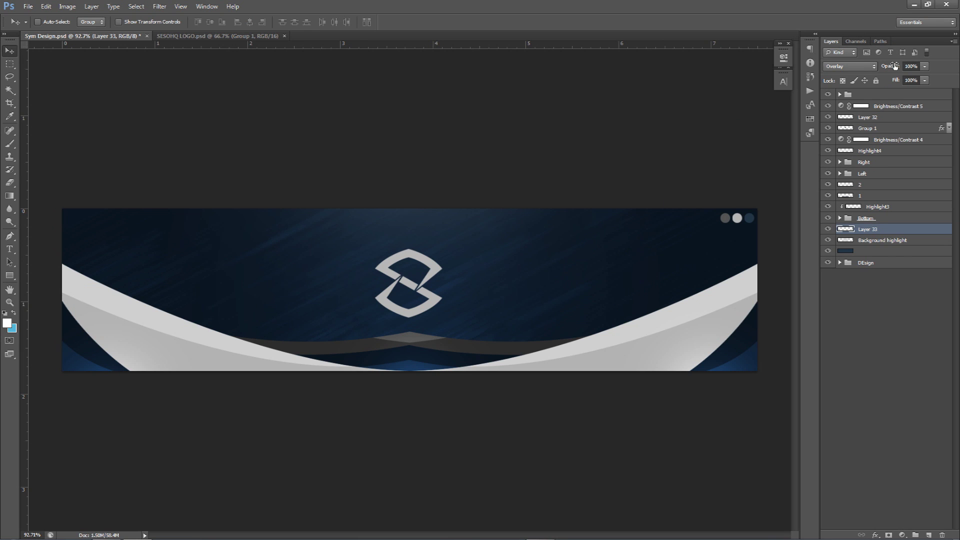
pyautogui.click(925, 66)
pyautogui.moveTo(924, 78); pyautogui.dragTo(903, 79)
pyautogui.click(106, 529)
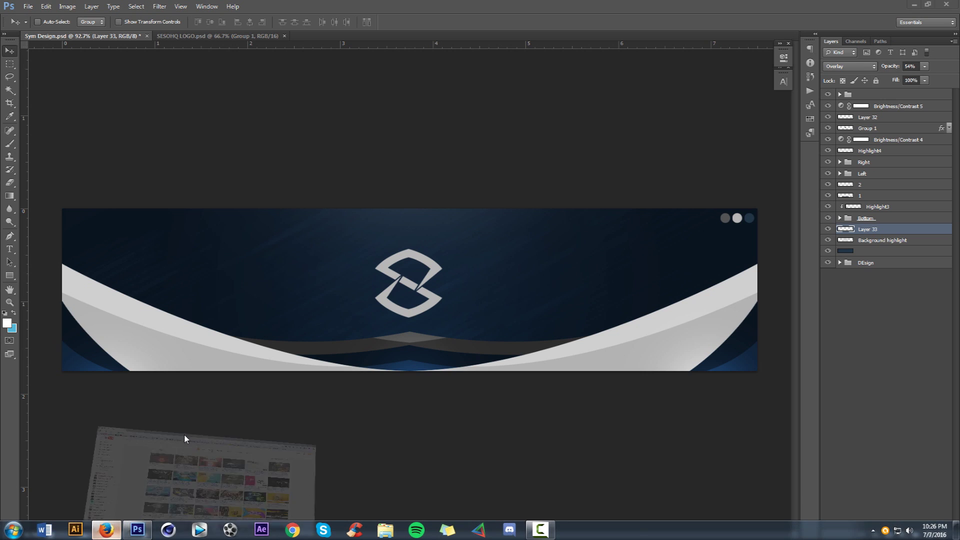